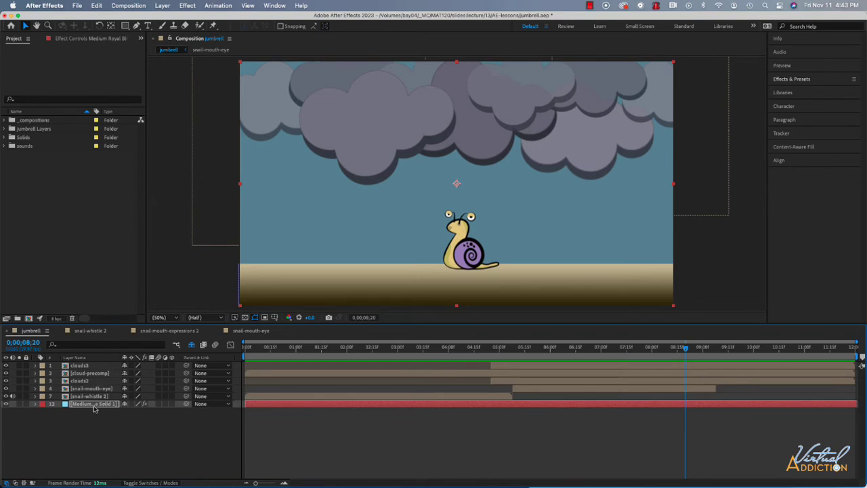
- Add an adjustment layer directly above the medium royal blue solid layer
{"action": "left_click", "coordinate": [95, 406]}
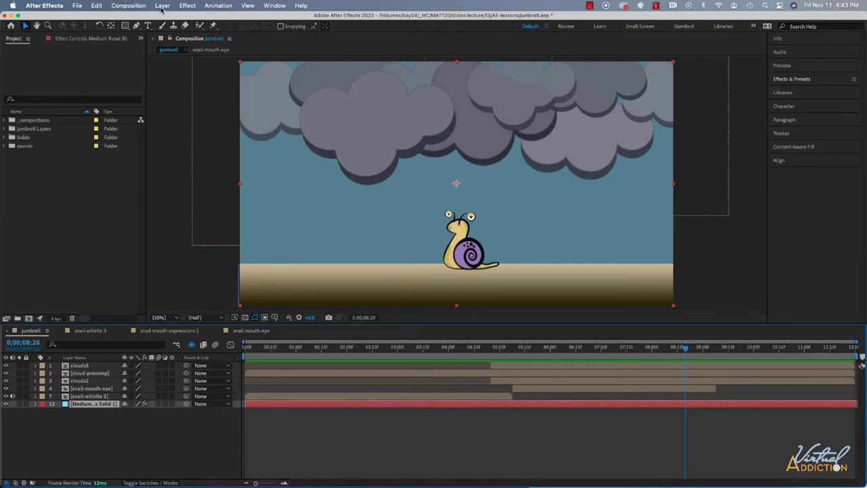
{"action": "left_click", "coordinate": [162, 6]}
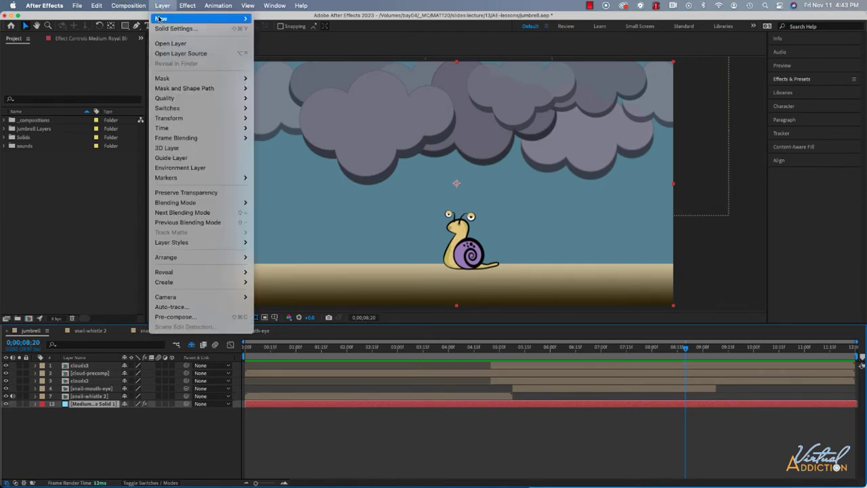
{"action": "mouse_move", "coordinate": [161, 19]}
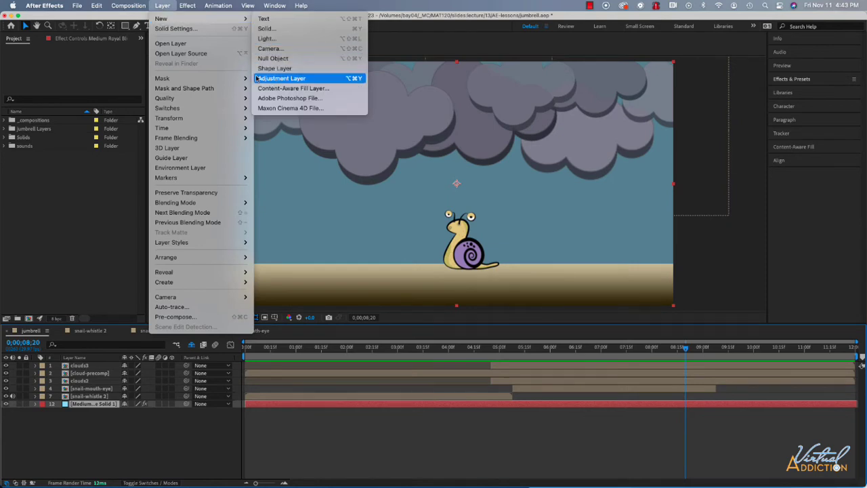
{"action": "left_click", "coordinate": [278, 78]}
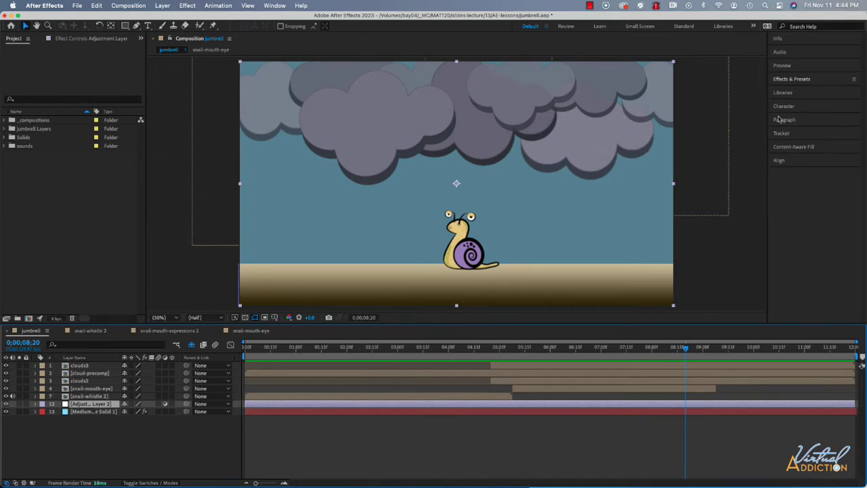
- Search the effects for "rain" and apply CC Rainfall to the new adjustment layer
{"action": "left_click", "coordinate": [801, 81]}
{"action": "left_click", "coordinate": [785, 92]}
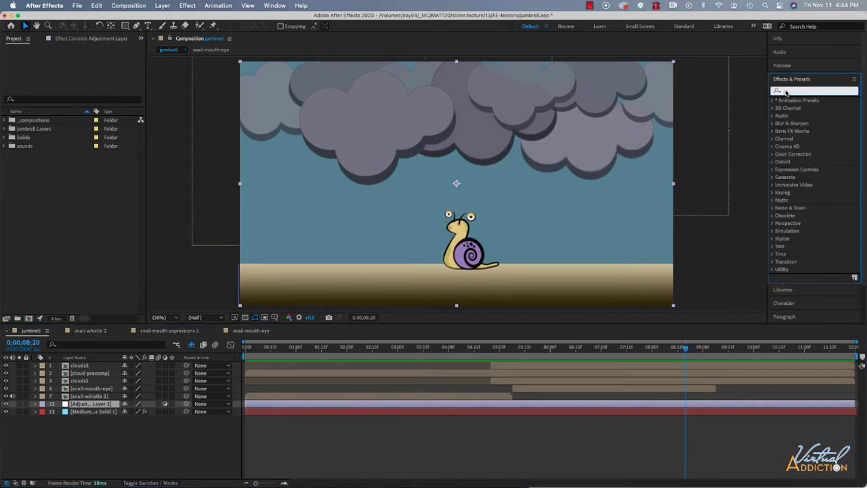
{"action": "type", "text": "rain"}
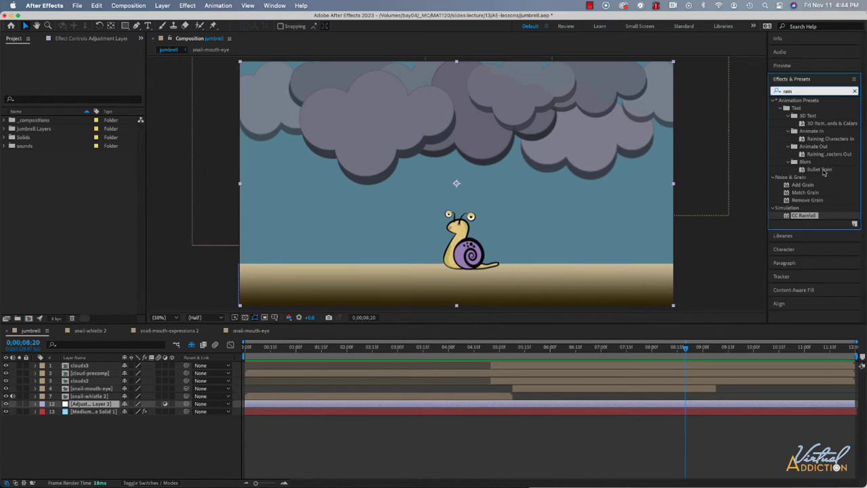
{"action": "left_click_drag", "start_coordinate": [803, 217], "coordinate": [100, 410]}
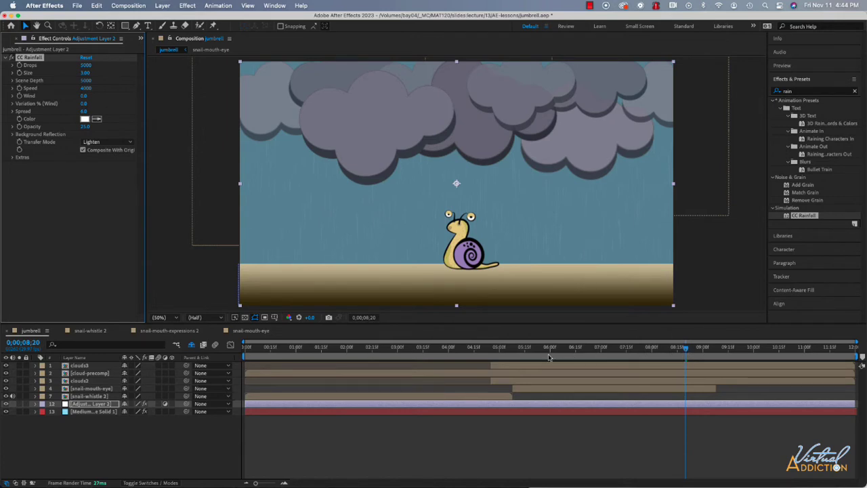
- Preview the rain from 0;00;03;00 and trim the adjustment layer so it starts at 0;00;05;28
{"action": "left_click", "coordinate": [510, 357]}
{"action": "left_click", "coordinate": [398, 358]}
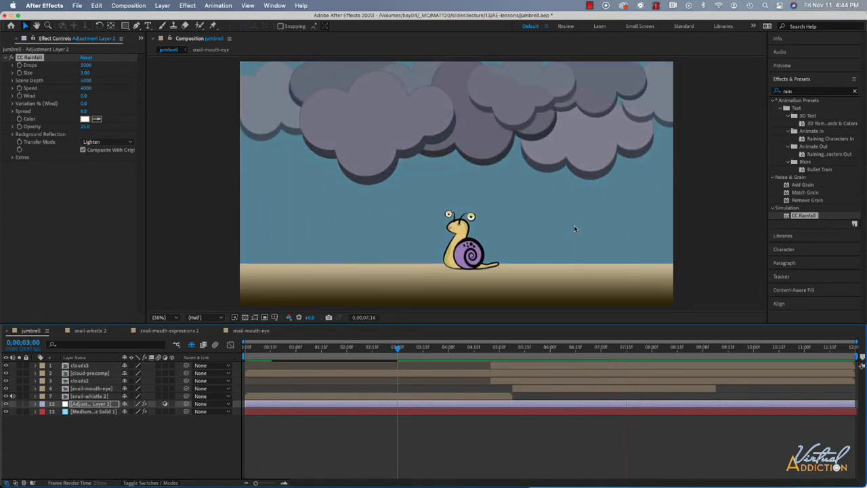
{"action": "key", "text": "space"}
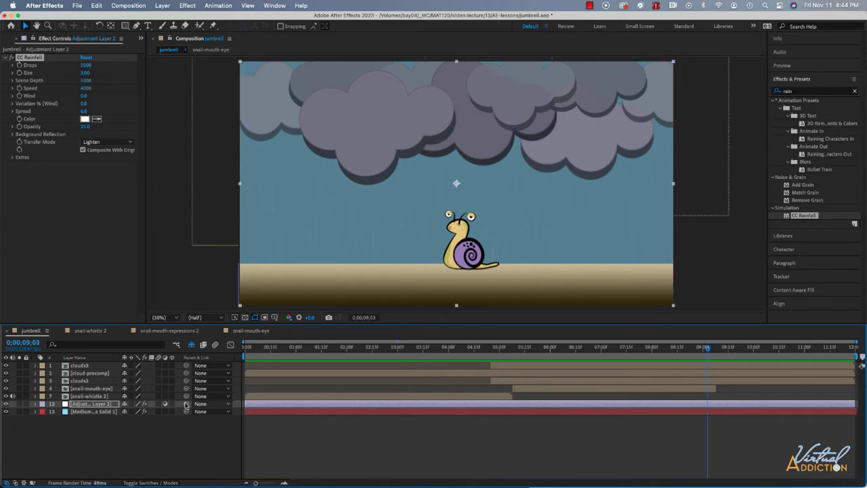
{"action": "left_click_drag", "start_coordinate": [707, 349], "coordinate": [548, 364]}
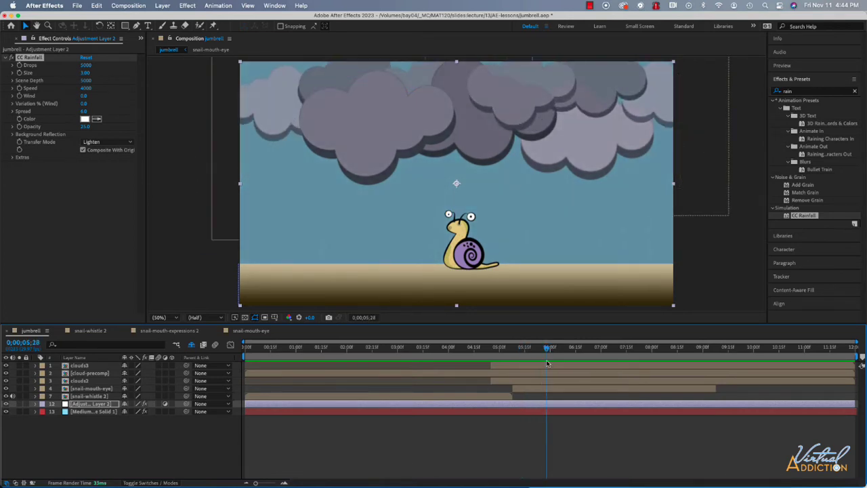
{"action": "left_click", "coordinate": [544, 405]}
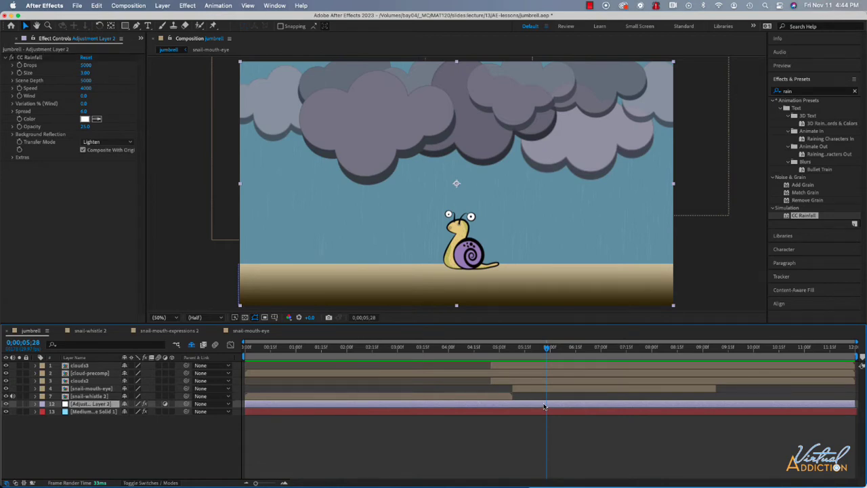
{"action": "key", "text": "alt+bracketleft"}
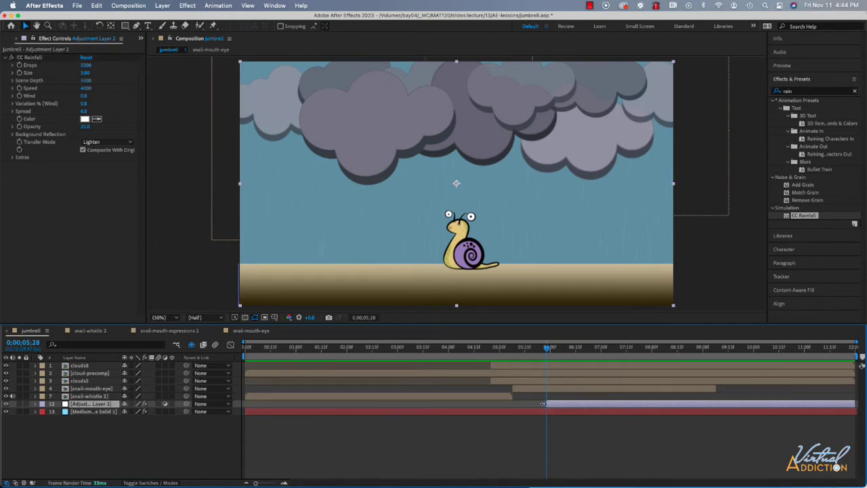
- With the current time at 0;00;06;01, set the CC Rainfall Drops to 6000
{"action": "mouse_move", "coordinate": [548, 349]}
{"action": "left_mouse_down"}
{"action": "mouse_move", "coordinate": [570, 349]}
{"action": "mouse_move", "coordinate": [551, 352]}
{"action": "left_mouse_up"}
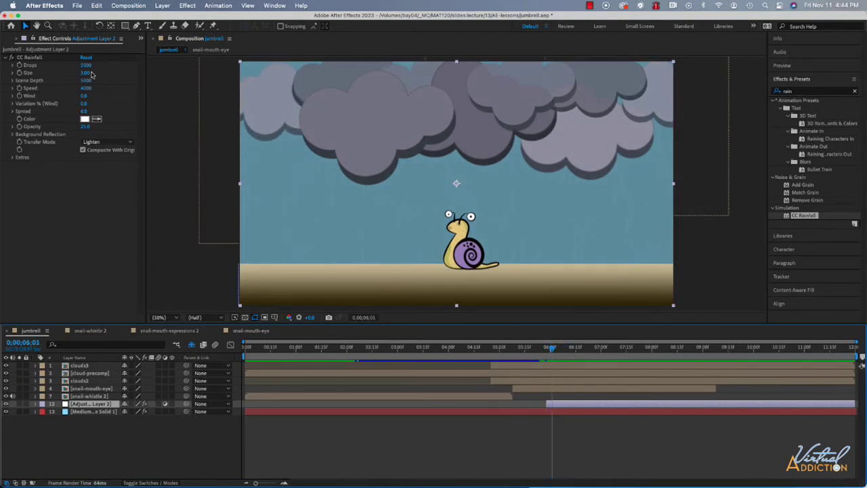
{"action": "left_click", "coordinate": [85, 65]}
{"action": "type", "text": "17300"}
{"action": "key", "text": "Return"}
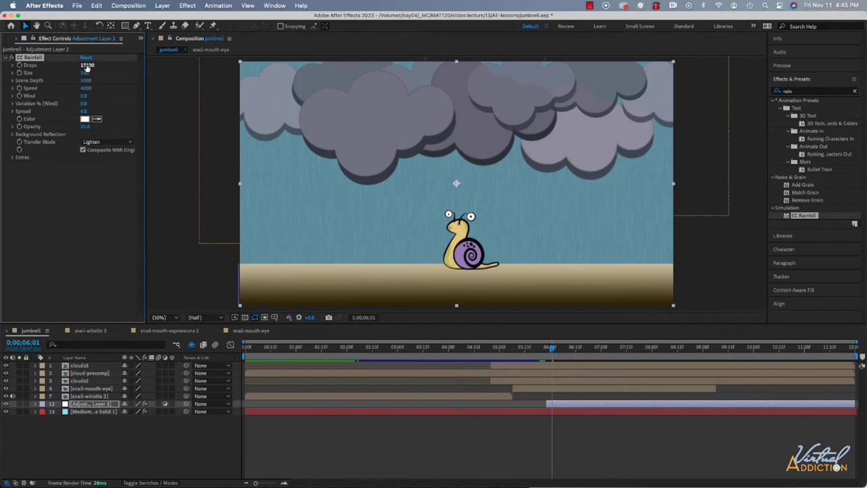
{"action": "left_click_drag", "start_coordinate": [86, 66], "coordinate": [78, 65]}
{"action": "left_click", "coordinate": [88, 65]}
{"action": "type", "text": "17100"}
{"action": "type", "text": "6"}
{"action": "key", "text": "Return"}
- Set the CC Rainfall drop Size to 5
{"action": "left_click", "coordinate": [85, 74]}
{"action": "type", "text": "5"}
{"action": "key", "text": "Return"}
{"action": "left_click_drag", "start_coordinate": [86, 74], "coordinate": [87, 74]}
{"action": "left_click", "coordinate": [88, 74]}
{"action": "type", "text": "5"}
{"action": "key", "text": "Return"}
- Try a much slower rain Speed in playback and return it to 4000
{"action": "left_click", "coordinate": [89, 90]}
{"action": "type", "text": "3000"}
{"action": "key", "text": "Return"}
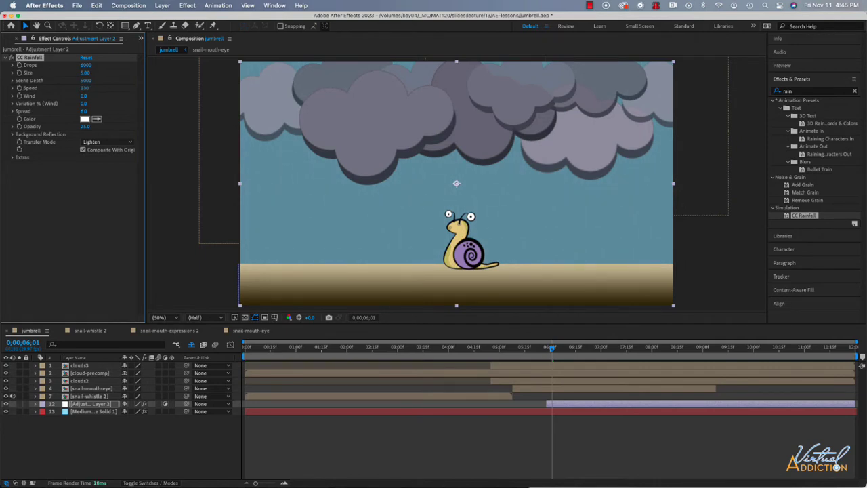
{"action": "key", "text": "space"}
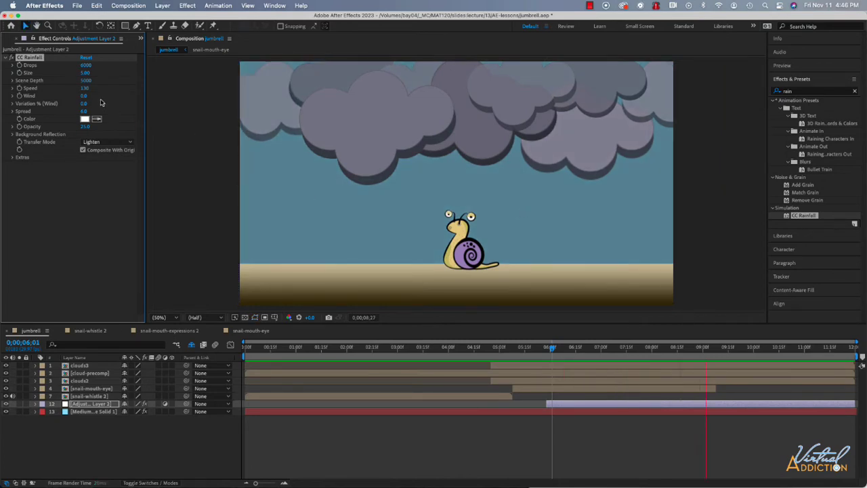
{"action": "left_click_drag", "start_coordinate": [85, 88], "coordinate": [113, 96]}
{"action": "left_click", "coordinate": [560, 348]}
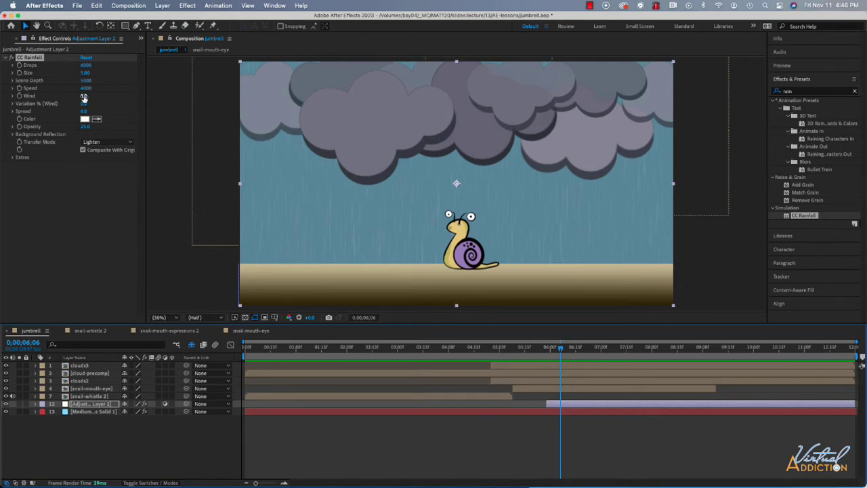
- Adjust the CC Rainfall Wind to 570 so the rain falls at a slant
{"action": "left_click_drag", "start_coordinate": [83, 96], "coordinate": [138, 96]}
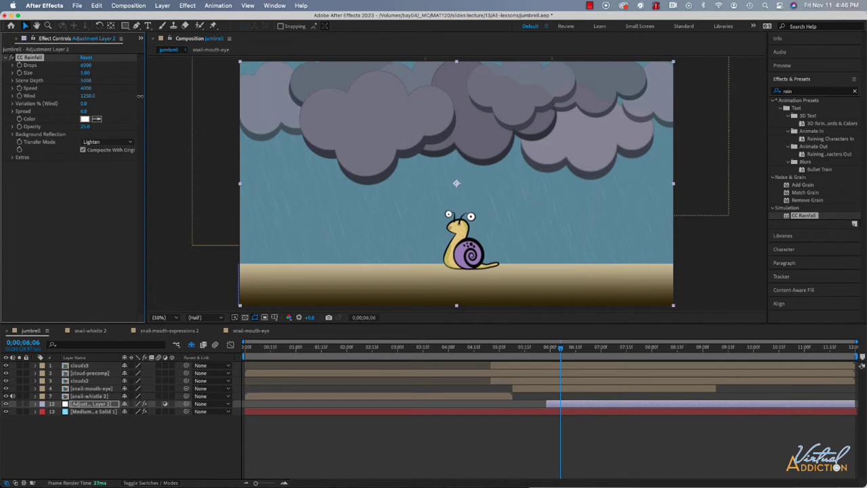
{"action": "left_click_drag", "start_coordinate": [139, 97], "coordinate": [120, 97]}
{"action": "left_click_drag", "start_coordinate": [121, 97], "coordinate": [112, 98]}
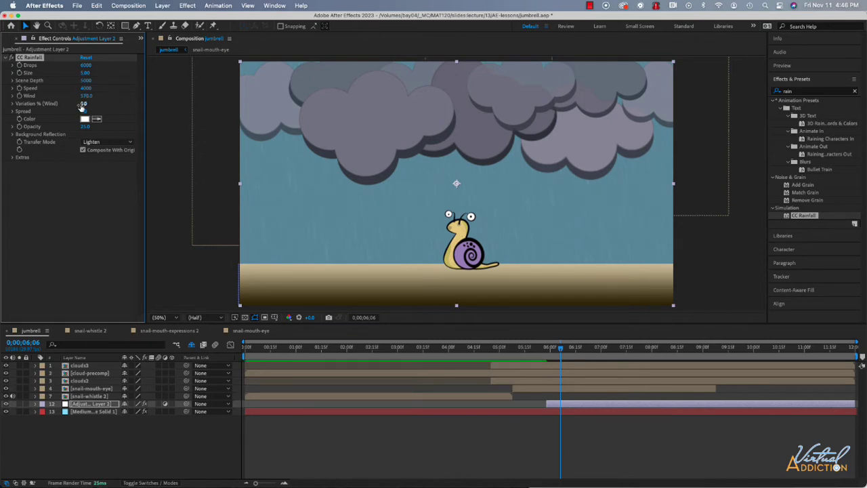
- Raise the rain's wind variation to about 8 percent and its Spread to 9.1
{"action": "left_click_drag", "start_coordinate": [82, 104], "coordinate": [106, 103]}
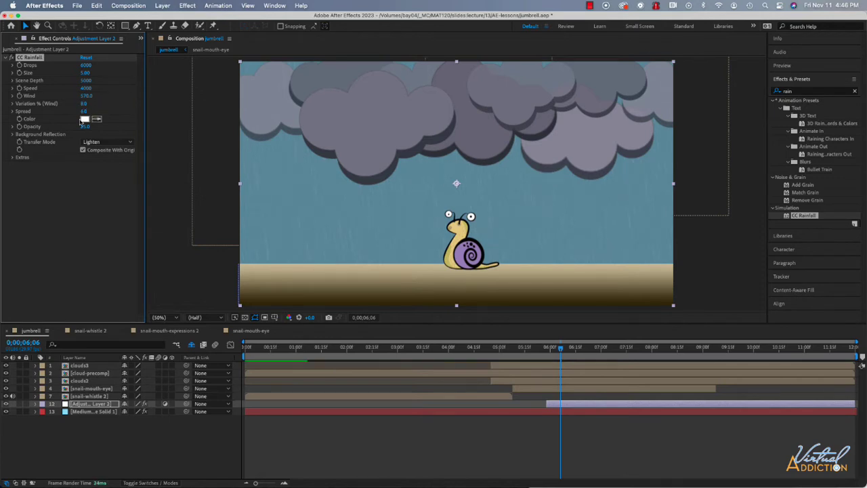
{"action": "left_click_drag", "start_coordinate": [84, 112], "coordinate": [98, 112]}
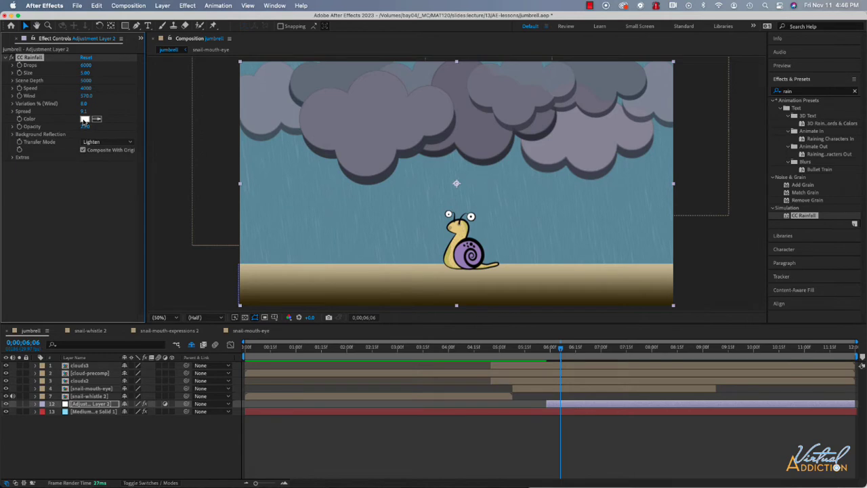
- Try the saturated blue 0750DA as the rain color and preview the animation
{"action": "left_click", "coordinate": [84, 119]}
{"action": "left_click", "coordinate": [214, 158]}
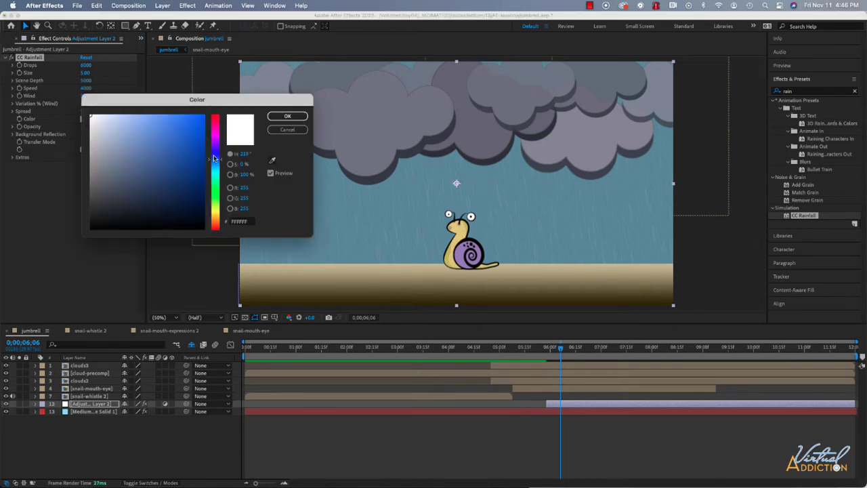
{"action": "left_click", "coordinate": [201, 133]}
{"action": "left_click", "coordinate": [288, 116]}
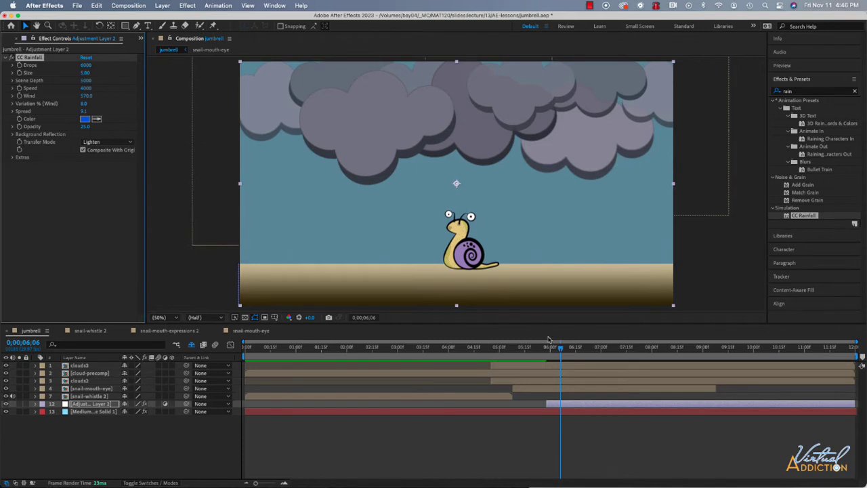
{"action": "key", "text": "space"}
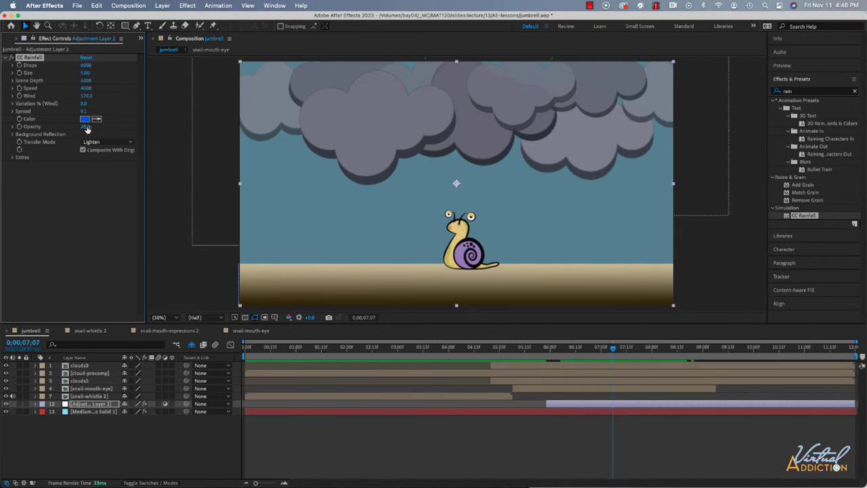
- Set the rain color to the near-white blue EDF2FA and its Opacity to about 53
{"action": "left_click_drag", "start_coordinate": [84, 128], "coordinate": [189, 127]}
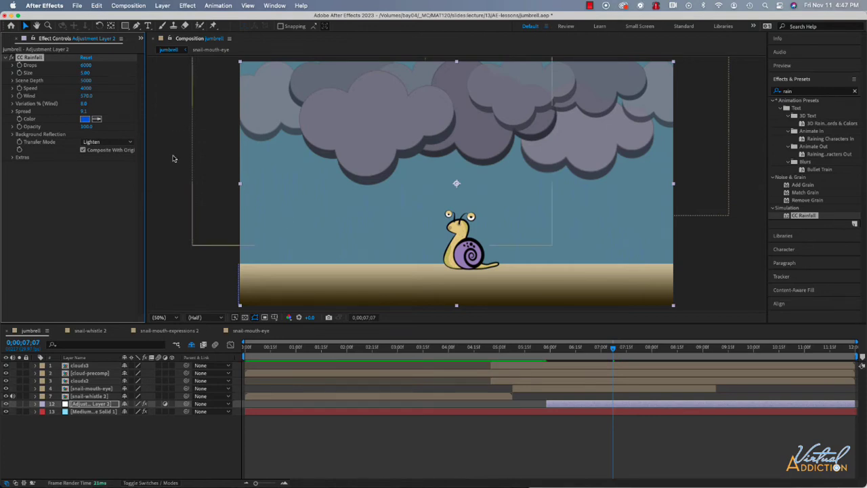
{"action": "left_click", "coordinate": [85, 120]}
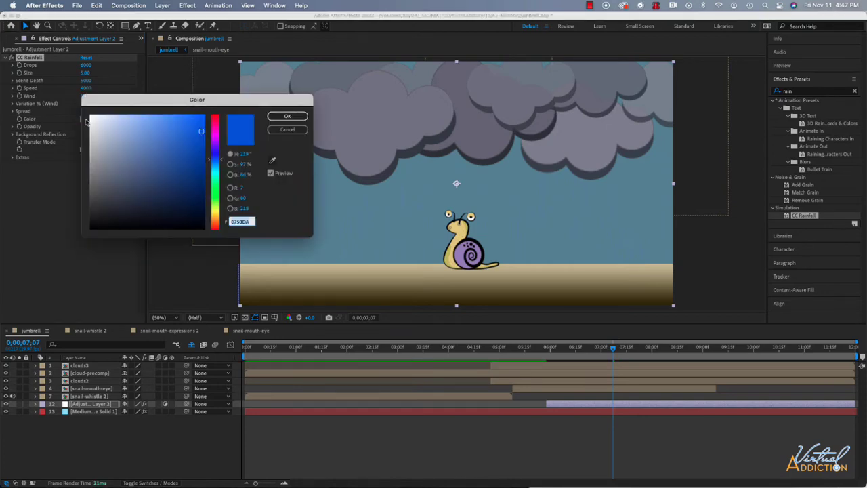
{"action": "left_click_drag", "start_coordinate": [103, 118], "coordinate": [95, 116]}
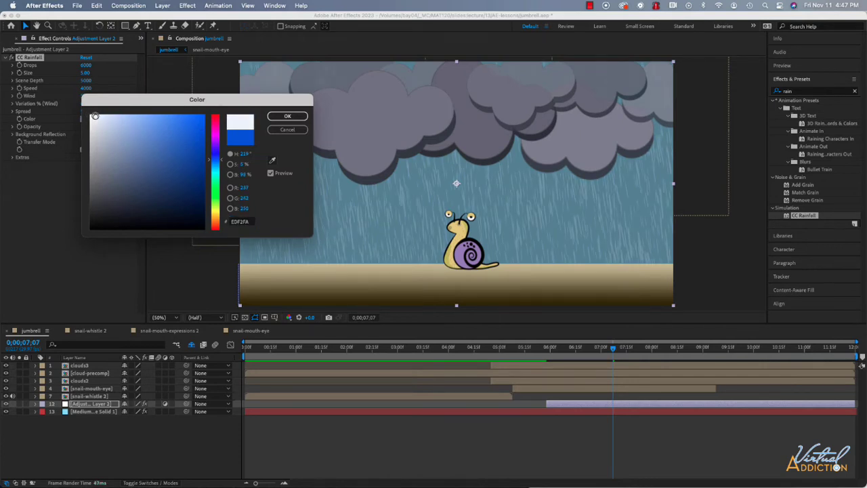
{"action": "left_click", "coordinate": [287, 116]}
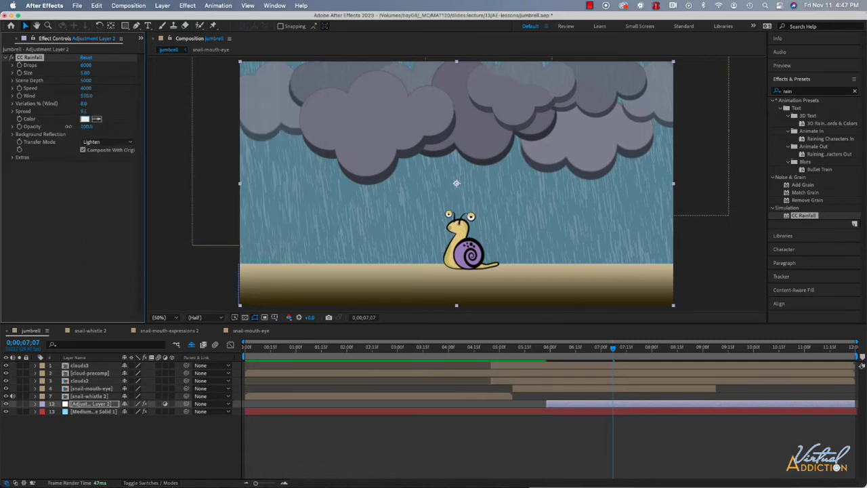
{"action": "left_click_drag", "start_coordinate": [64, 126], "coordinate": [59, 126]}
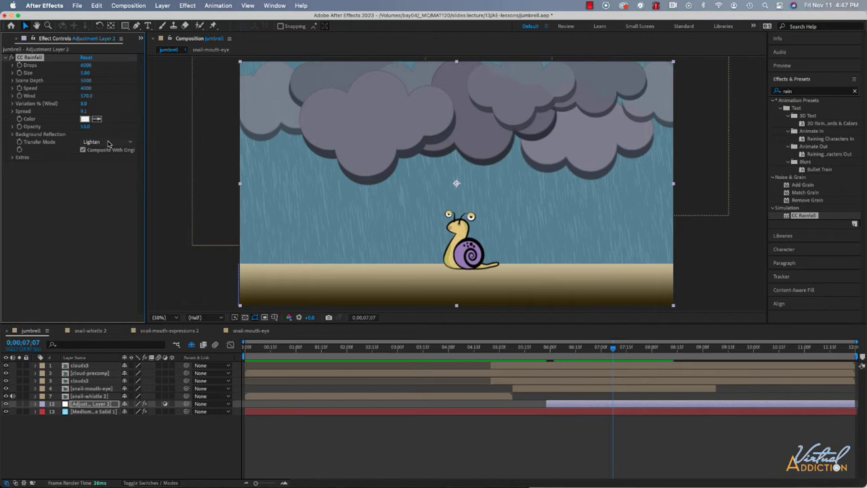
- Try the Composite transfer mode with a dark blue rain color, and undo both changes
{"action": "left_click", "coordinate": [107, 142]}
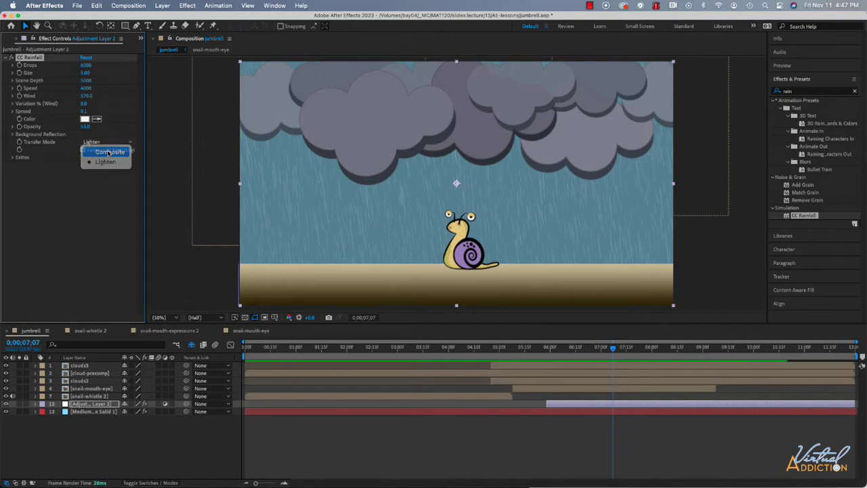
{"action": "left_click", "coordinate": [109, 152]}
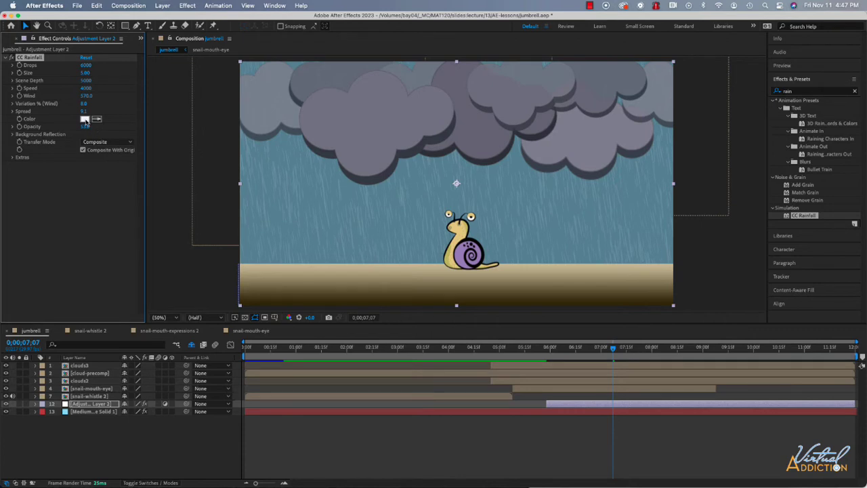
{"action": "left_click", "coordinate": [84, 120]}
{"action": "left_click", "coordinate": [199, 147]}
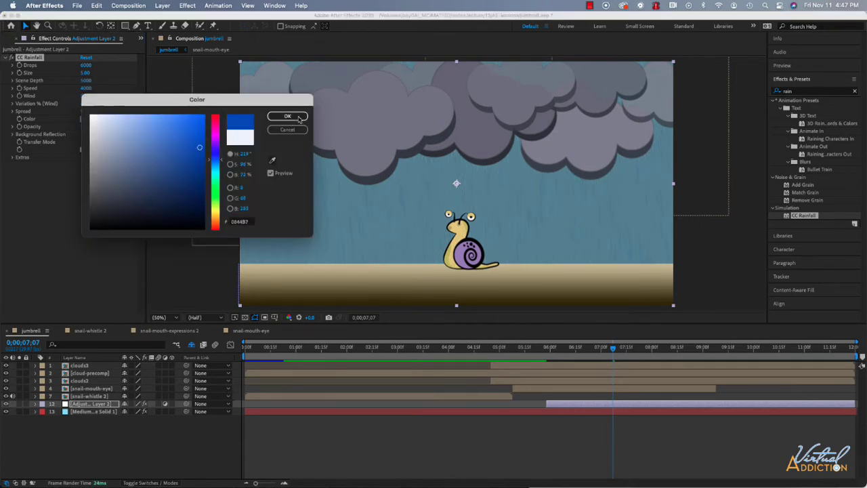
{"action": "left_click", "coordinate": [287, 116]}
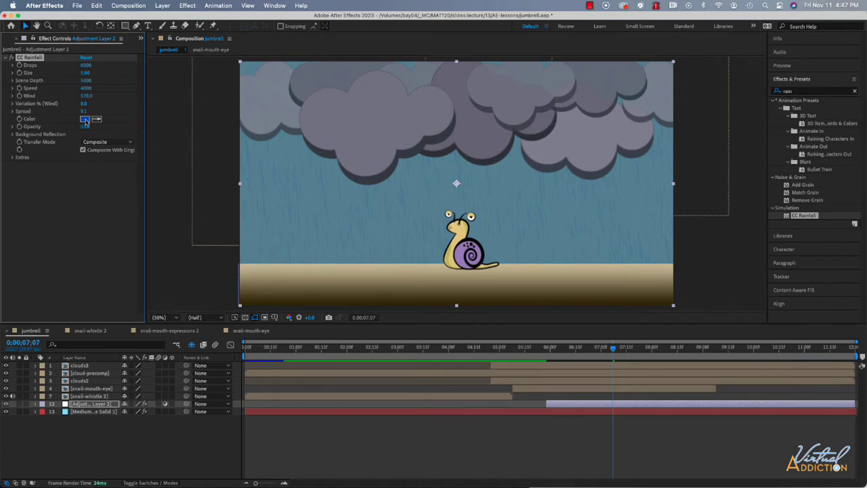
{"action": "key", "text": "super+z"}
{"action": "key", "text": "super+z"}
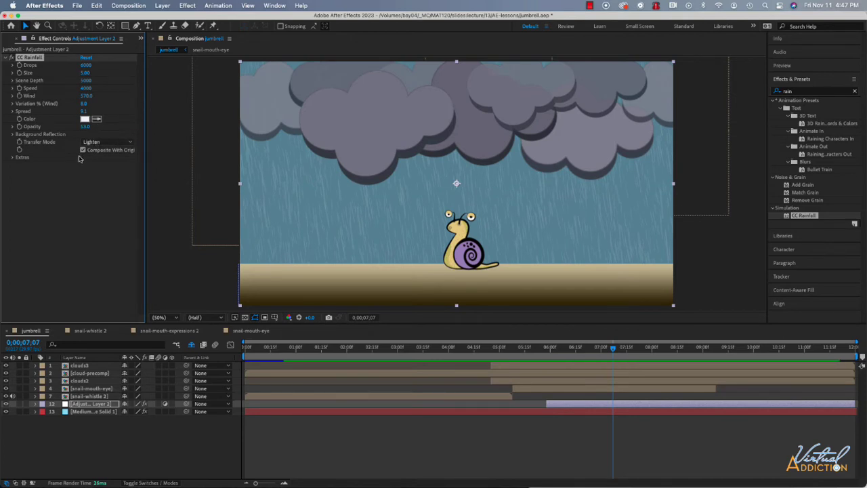
{"action": "left_click", "coordinate": [13, 157]}
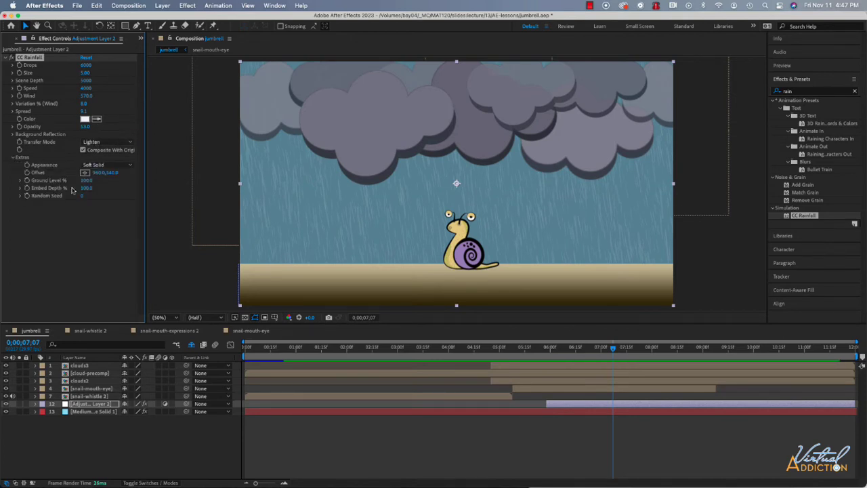
{"action": "left_click", "coordinate": [13, 158]}
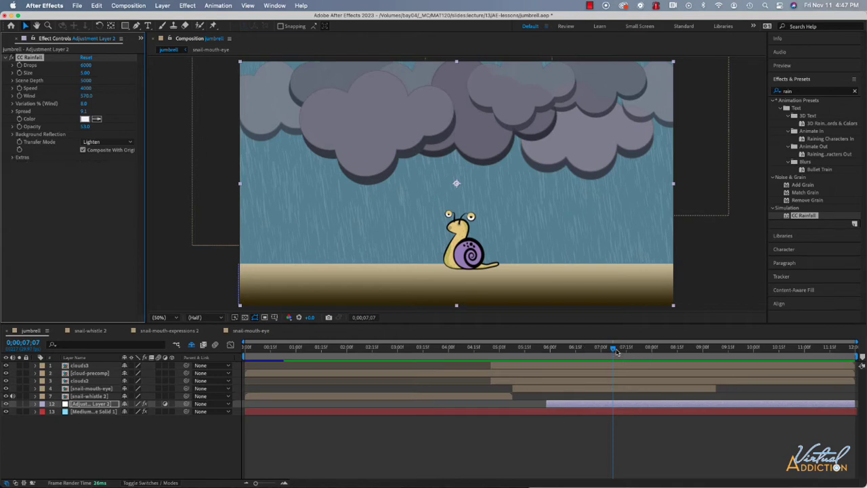
- Scrub the timeline around the 6 to 7 second range to review the rain animation
{"action": "mouse_move", "coordinate": [614, 348]}
{"action": "left_mouse_down"}
{"action": "mouse_move", "coordinate": [563, 348]}
{"action": "mouse_move", "coordinate": [719, 352]}
{"action": "mouse_move", "coordinate": [602, 353]}
{"action": "mouse_move", "coordinate": [618, 358]}
{"action": "left_mouse_up"}
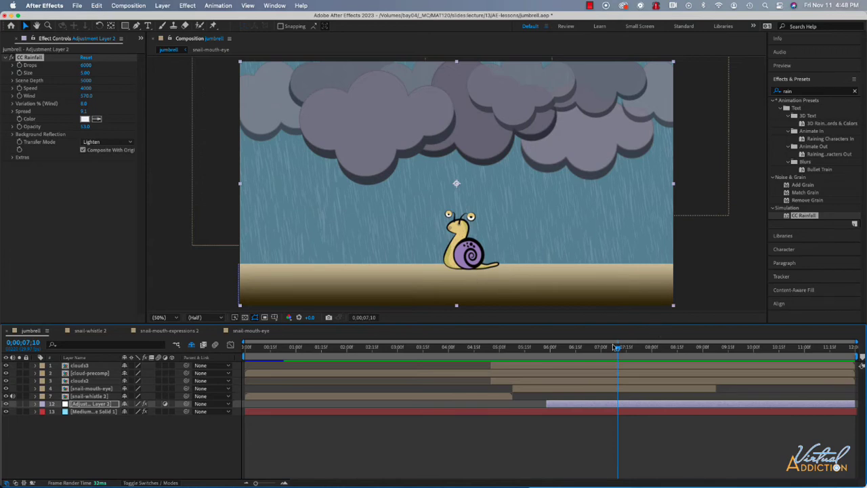
{"action": "left_click_drag", "start_coordinate": [618, 349], "coordinate": [575, 360]}
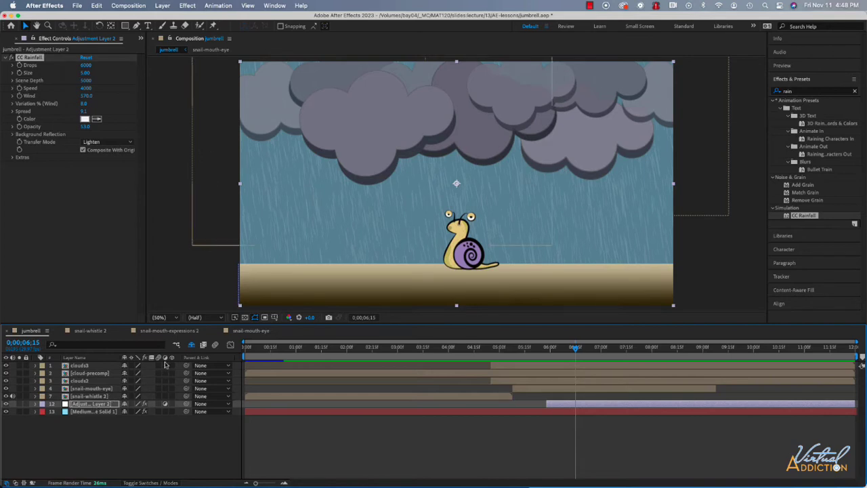
- Create a new composition named rain puddle with a white FFFFFF background and a duration of 10 frames
{"action": "left_click", "coordinate": [129, 6]}
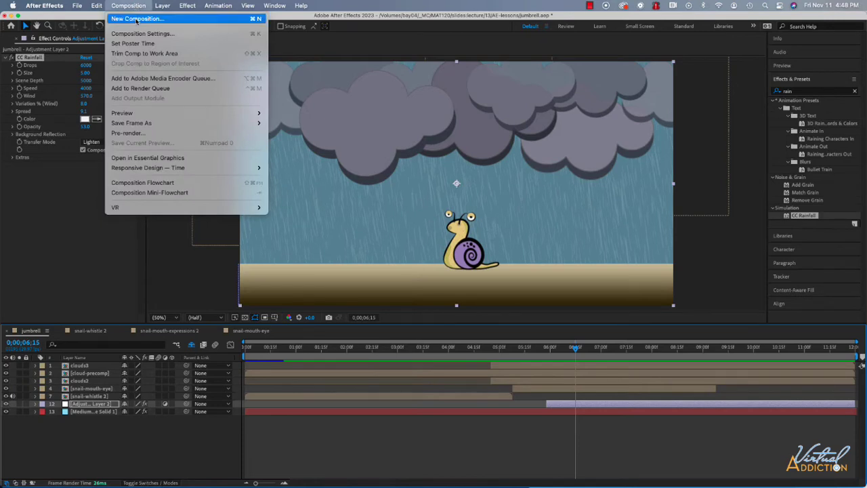
{"action": "left_click", "coordinate": [135, 19]}
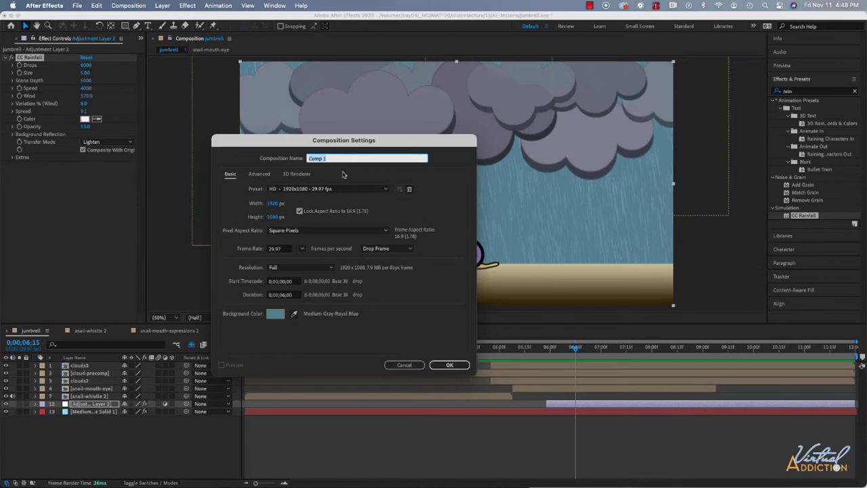
{"action": "type", "text": "rain puddle"}
{"action": "left_click", "coordinate": [278, 315]}
{"action": "left_click", "coordinate": [90, 117]}
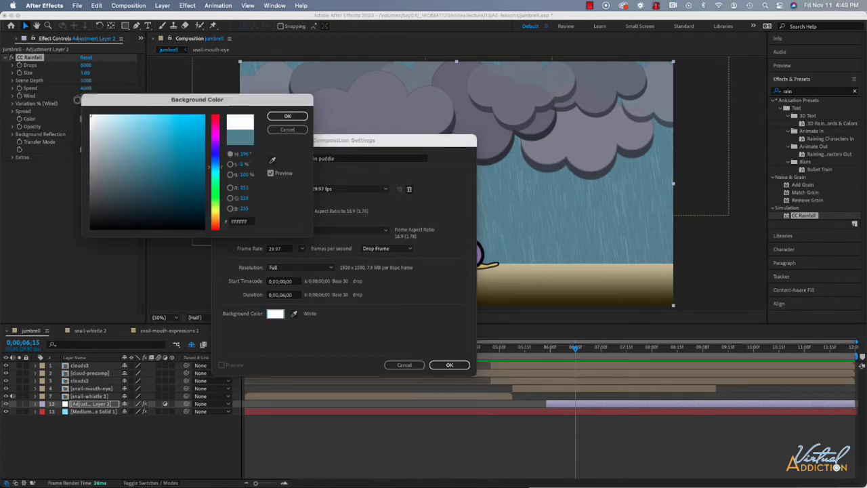
{"action": "left_click", "coordinate": [287, 116]}
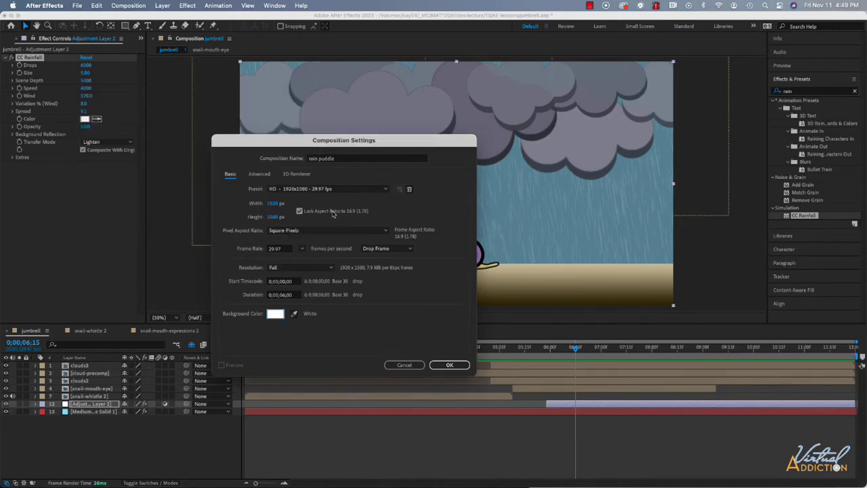
{"action": "left_click", "coordinate": [267, 295]}
{"action": "type", "text": "10"}
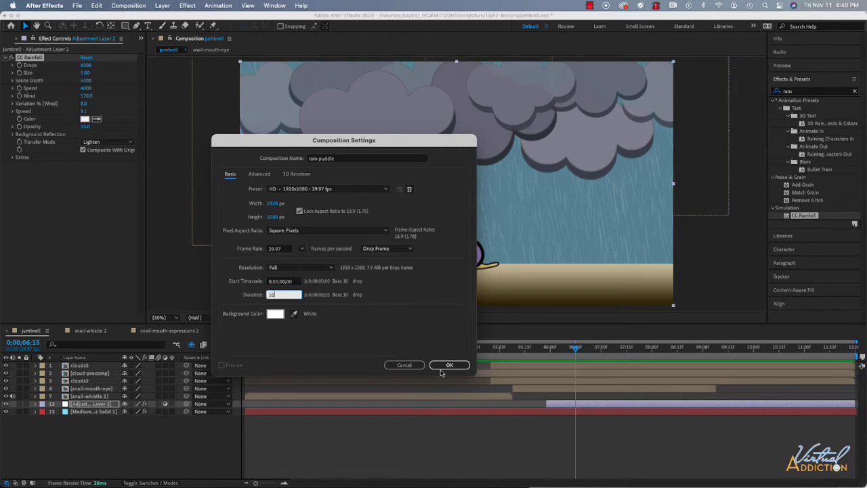
{"action": "left_click", "coordinate": [449, 366]}
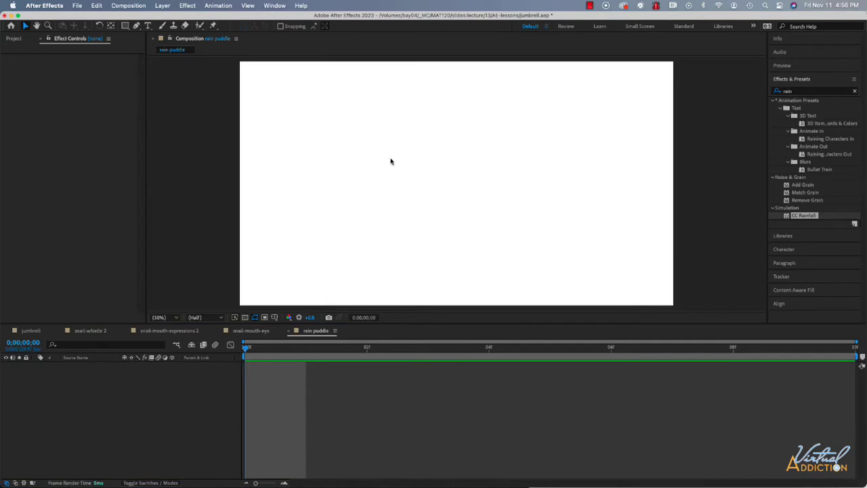
- Draw a wide, flat ellipse with a light blue fill and no stroke low in the rain puddle composition
{"action": "key", "text": "q"}
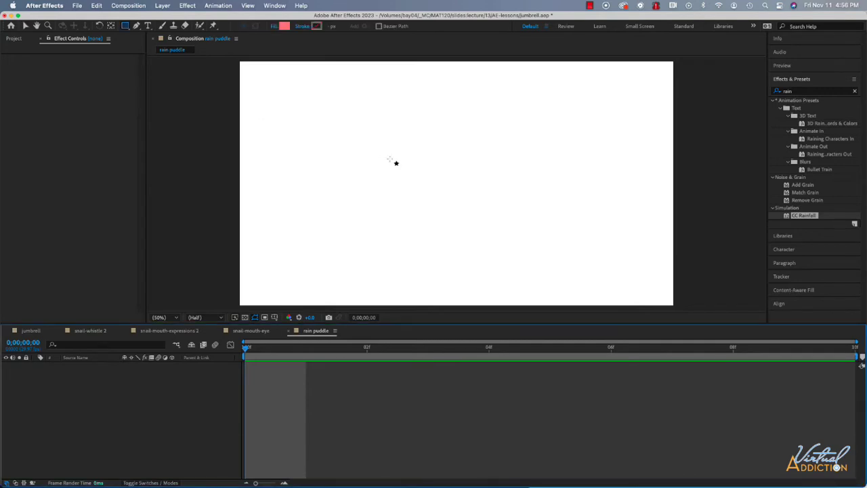
{"action": "key", "text": "q"}
{"action": "key", "text": "q"}
{"action": "left_click", "coordinate": [284, 27]}
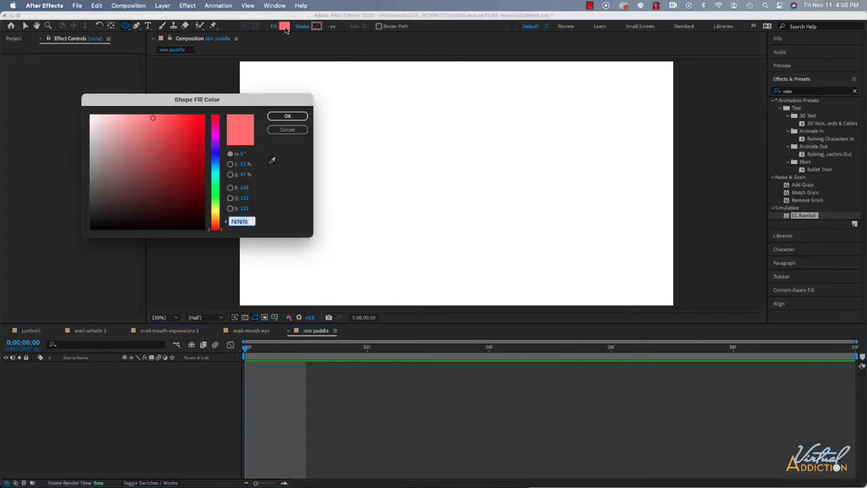
{"action": "left_click", "coordinate": [212, 172]}
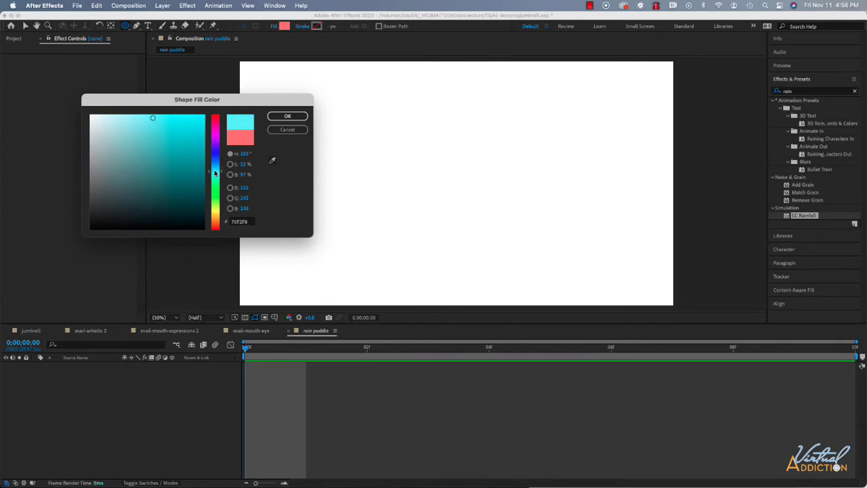
{"action": "left_click_drag", "start_coordinate": [215, 171], "coordinate": [215, 165]}
{"action": "left_click", "coordinate": [287, 116]}
{"action": "left_click_drag", "start_coordinate": [320, 271], "coordinate": [383, 283]}
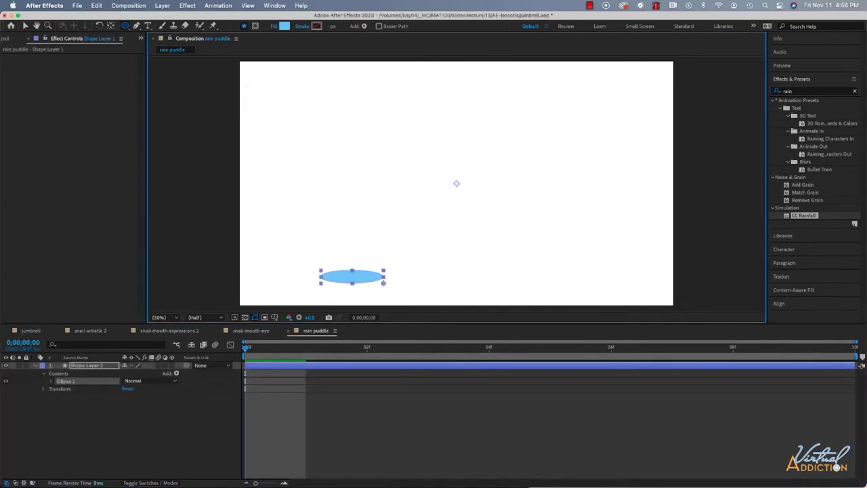
- Move the blue ellipse toward the middle and center it horizontally in the composition
{"action": "left_click", "coordinate": [25, 26]}
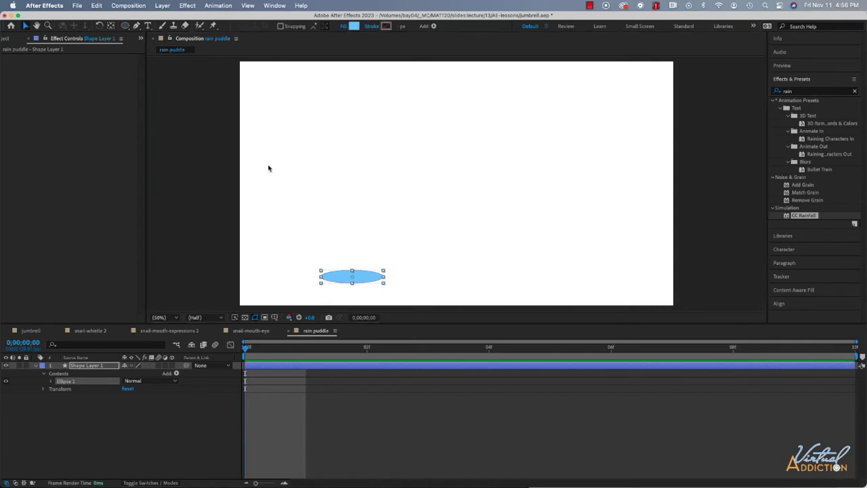
{"action": "left_click_drag", "start_coordinate": [371, 278], "coordinate": [447, 282]}
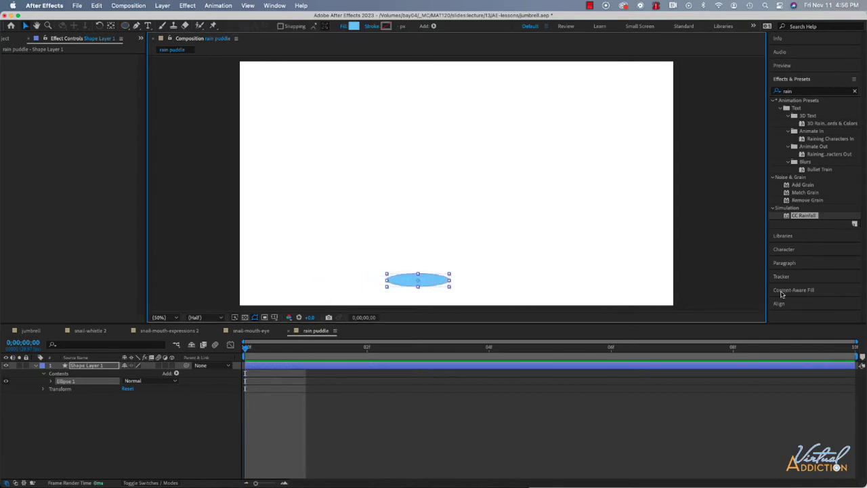
{"action": "left_click", "coordinate": [830, 82]}
{"action": "left_click", "coordinate": [784, 161]}
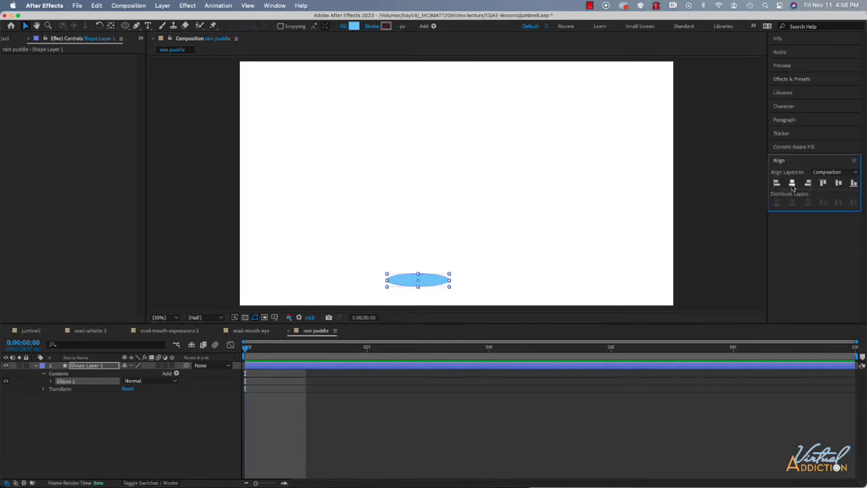
{"action": "left_click", "coordinate": [792, 183]}
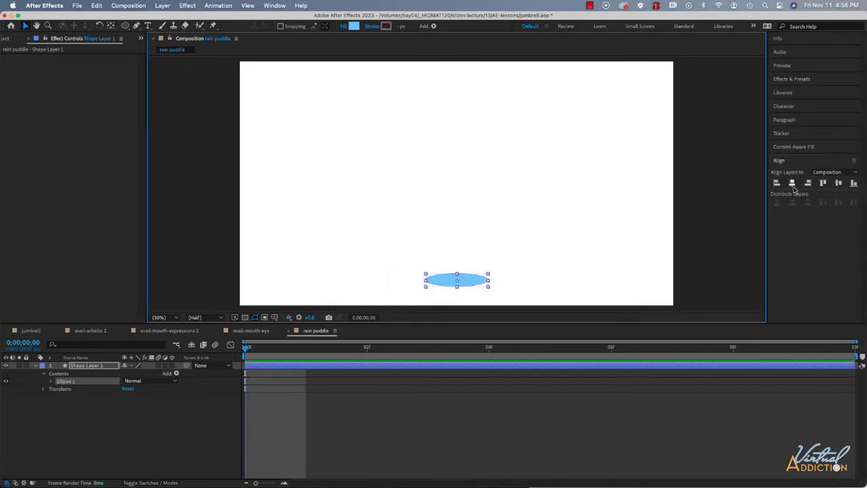
- Rename the ellipse's shape layer puddle, and leave it collapsed and deselected
{"action": "left_click", "coordinate": [96, 366]}
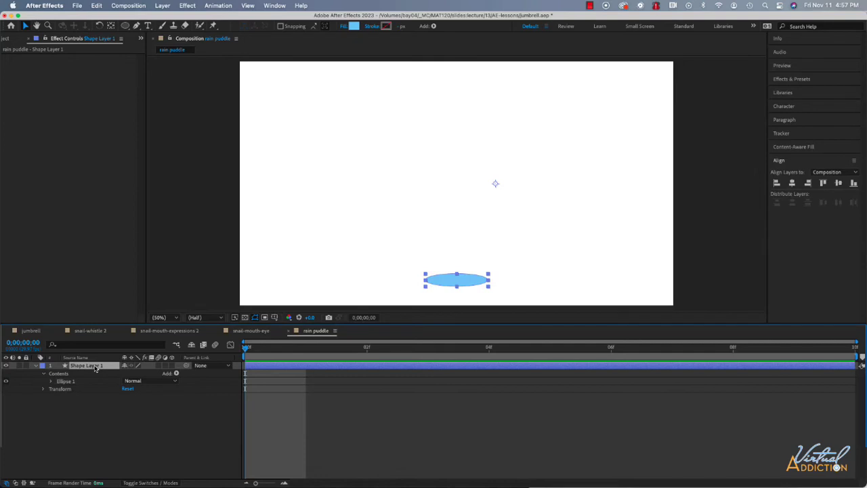
{"action": "key", "text": "Return"}
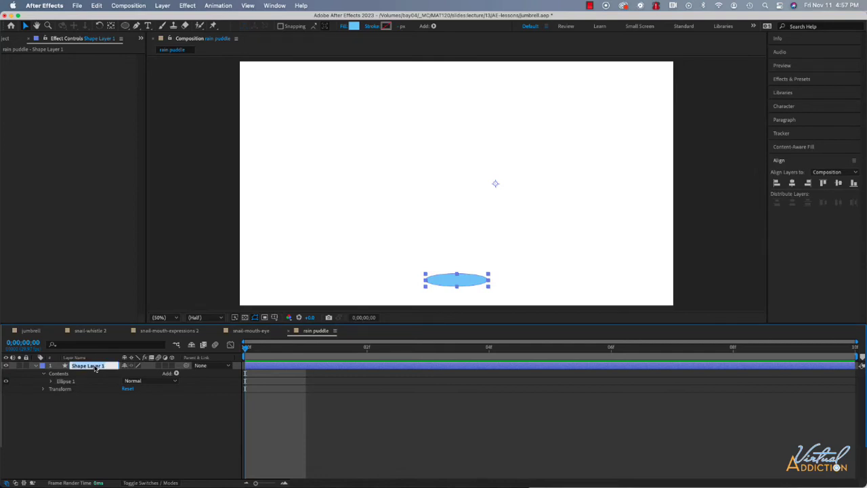
{"action": "type", "text": "puddle"}
{"action": "key", "text": "Return"}
{"action": "left_click", "coordinate": [83, 391]}
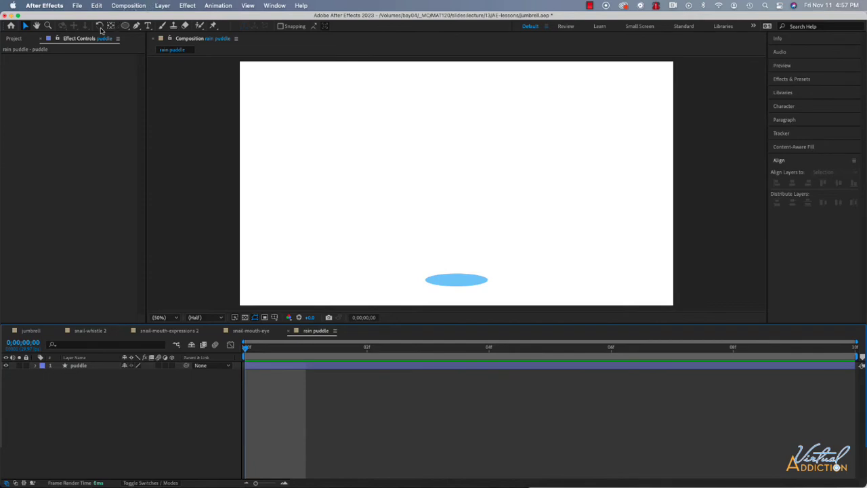
- Draw a curved path with the Pen tool on a new layer, rising from the puddle's center and bending to the right
{"action": "left_click", "coordinate": [136, 26]}
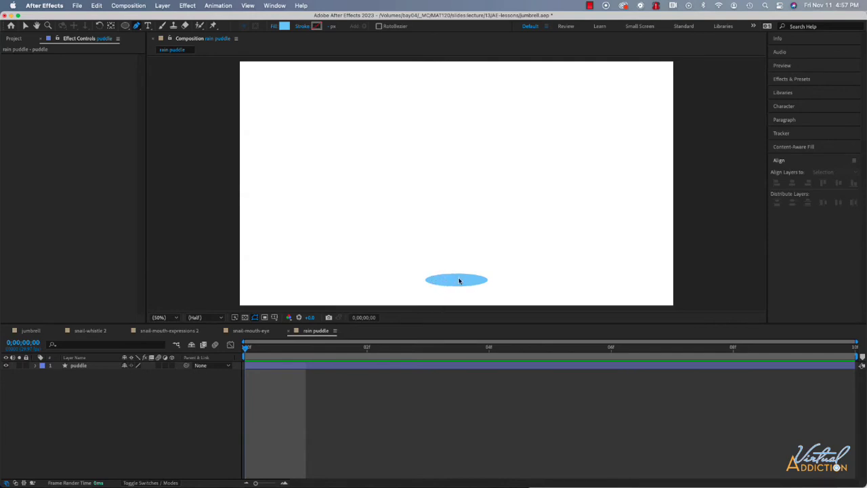
{"action": "left_click", "coordinate": [459, 282]}
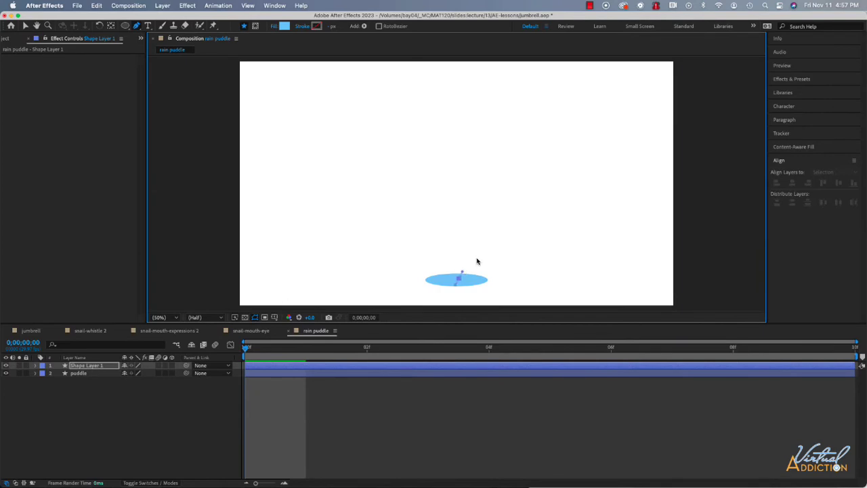
{"action": "left_click_drag", "start_coordinate": [476, 250], "coordinate": [488, 253]}
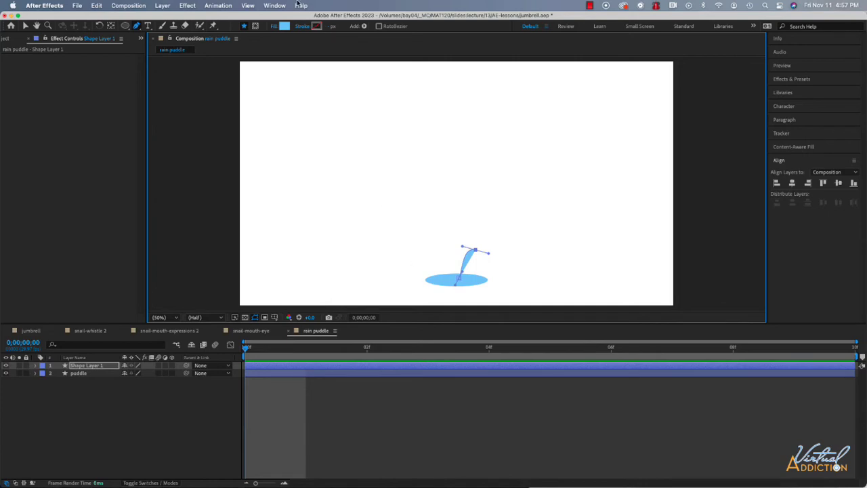
- Give the curved splash path a pale blue E2F2FD stroke and set its fill to None
{"action": "left_click", "coordinate": [316, 26]}
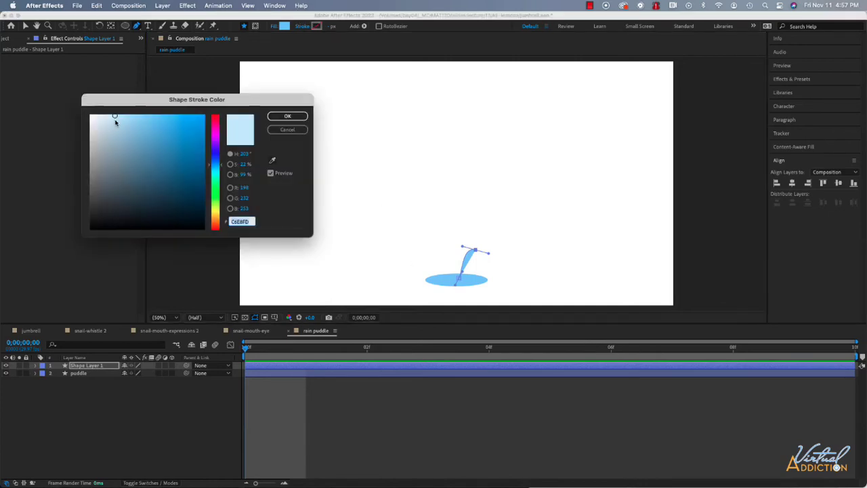
{"action": "left_click", "coordinate": [101, 116]}
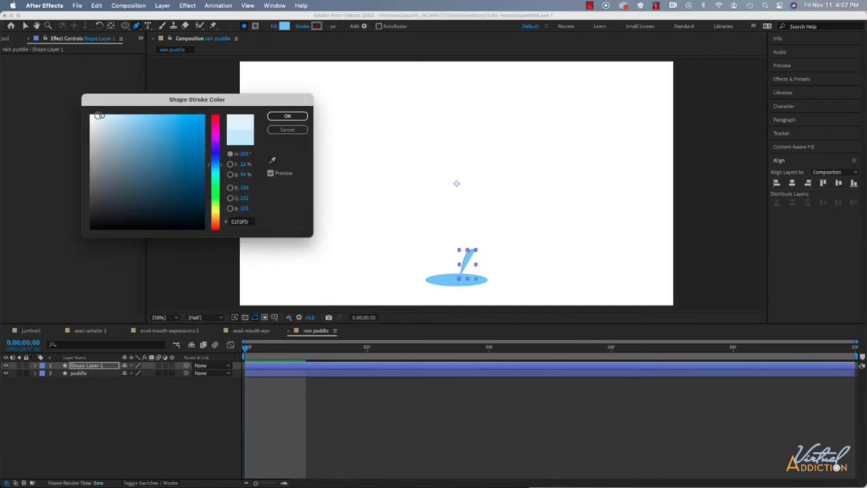
{"action": "left_click", "coordinate": [287, 115]}
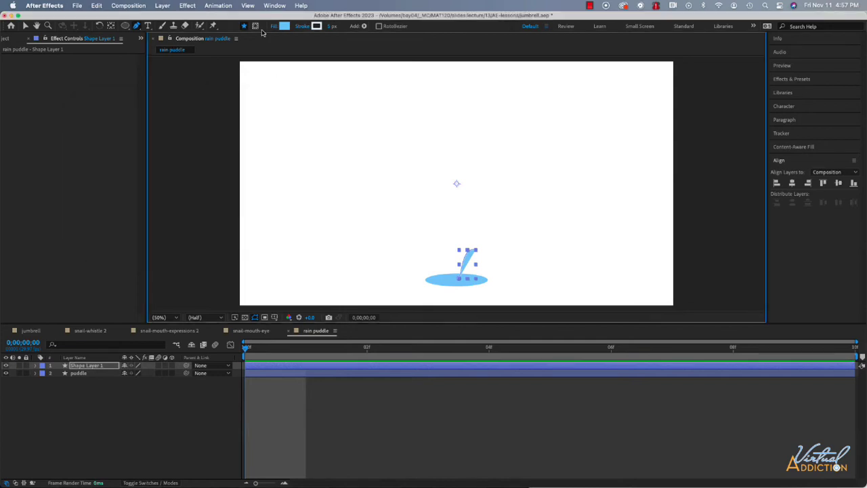
{"action": "left_click", "coordinate": [274, 27]}
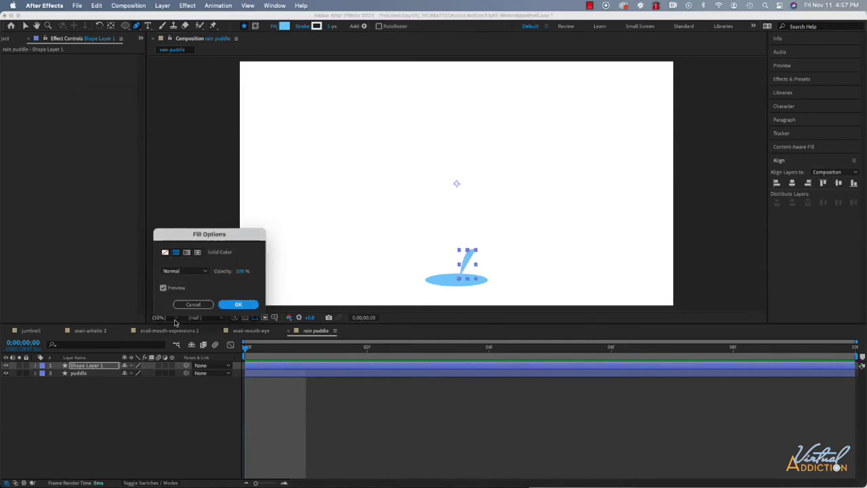
{"action": "left_click", "coordinate": [164, 252]}
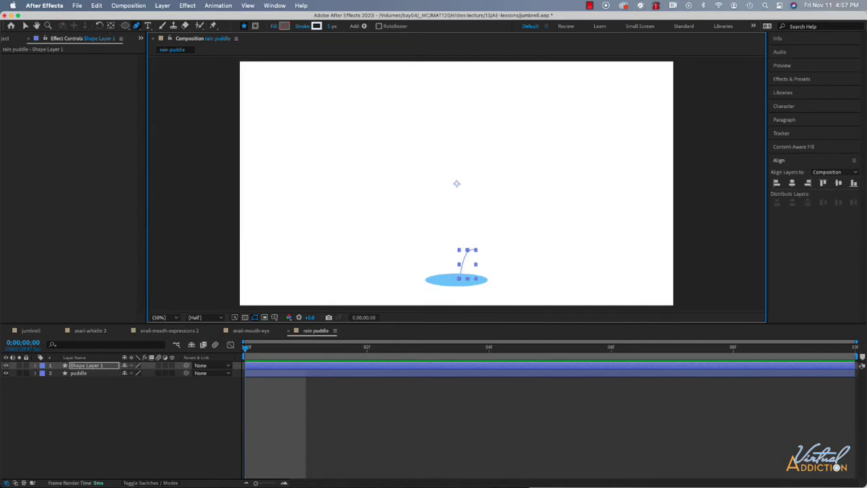
- Set the splash path's stroke width to 15 px and its stroke color to the slightly darker light blue BCE1F8
{"action": "left_click", "coordinate": [47, 27]}
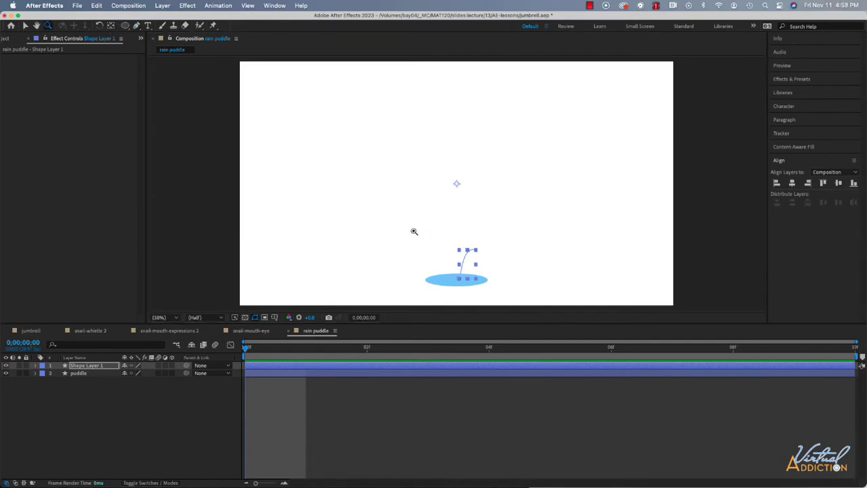
{"action": "left_click_drag", "start_coordinate": [414, 232], "coordinate": [510, 298]}
{"action": "key", "text": "v"}
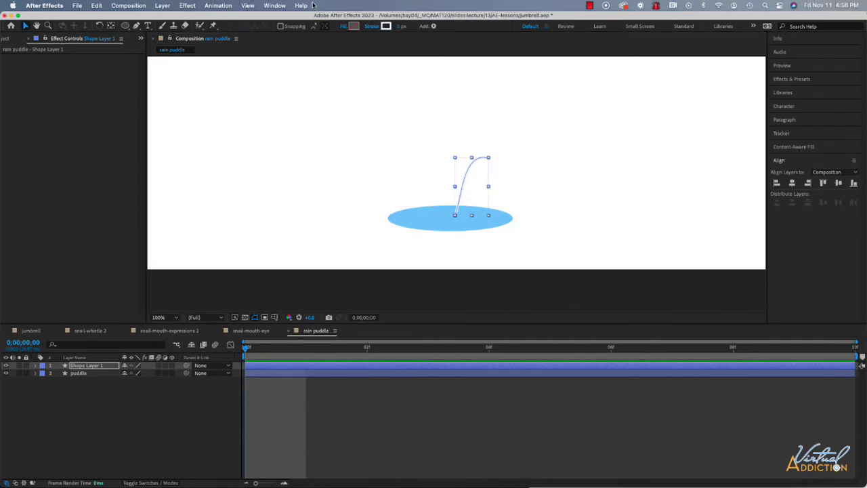
{"action": "left_click", "coordinate": [406, 26]}
{"action": "type", "text": "15"}
{"action": "key", "text": "Return"}
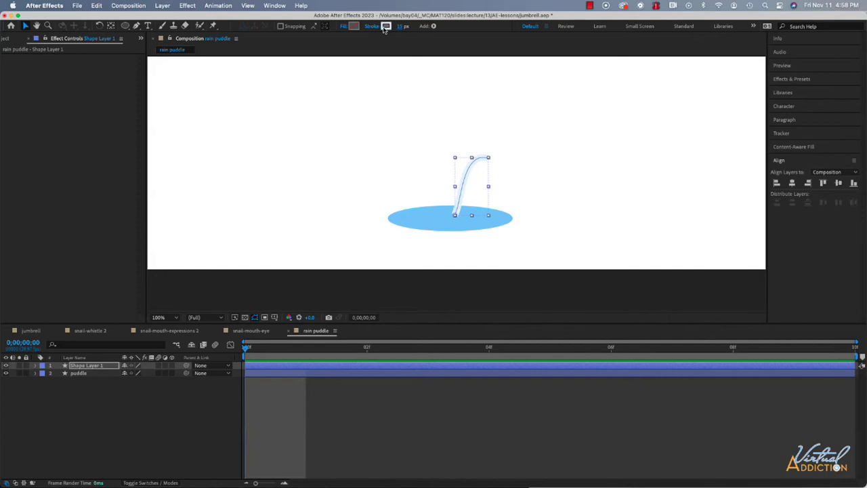
{"action": "left_click", "coordinate": [385, 26]}
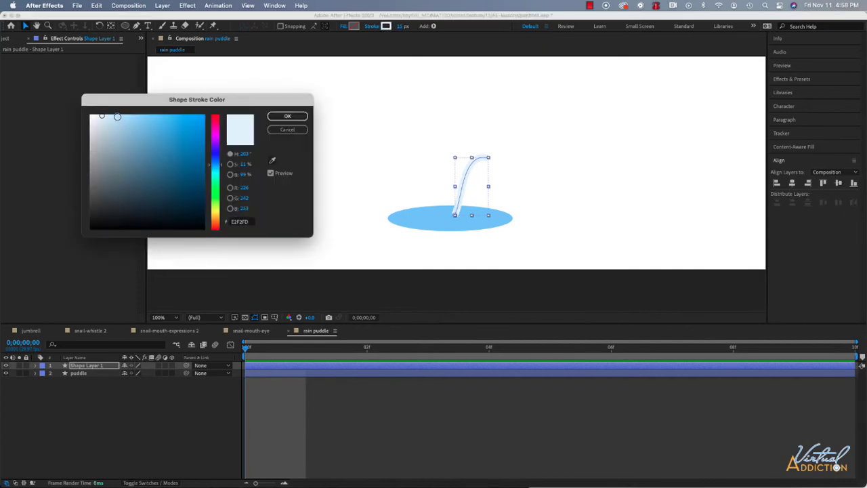
{"action": "left_click", "coordinate": [117, 117]}
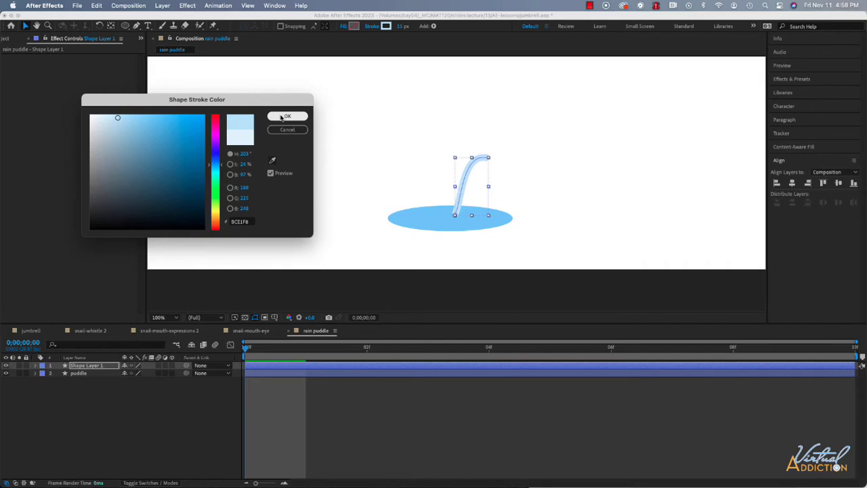
{"action": "left_click", "coordinate": [286, 117]}
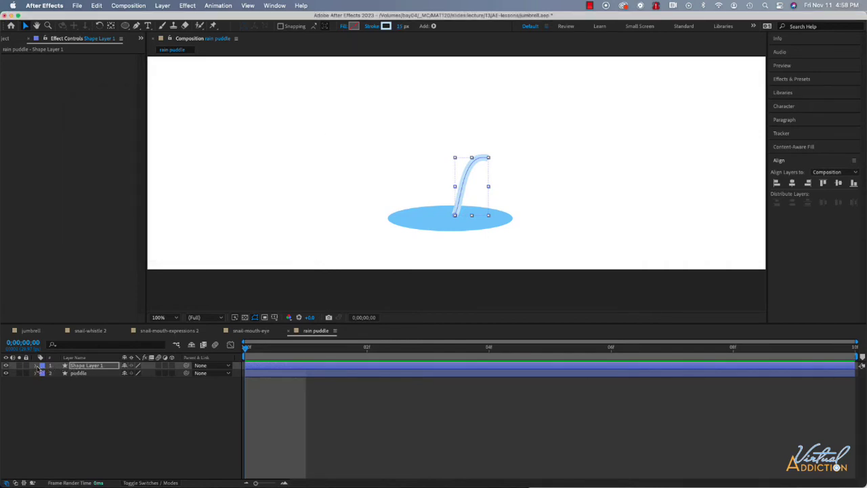
- Rename the splash path's shape layer drop1
{"action": "key", "text": "Return"}
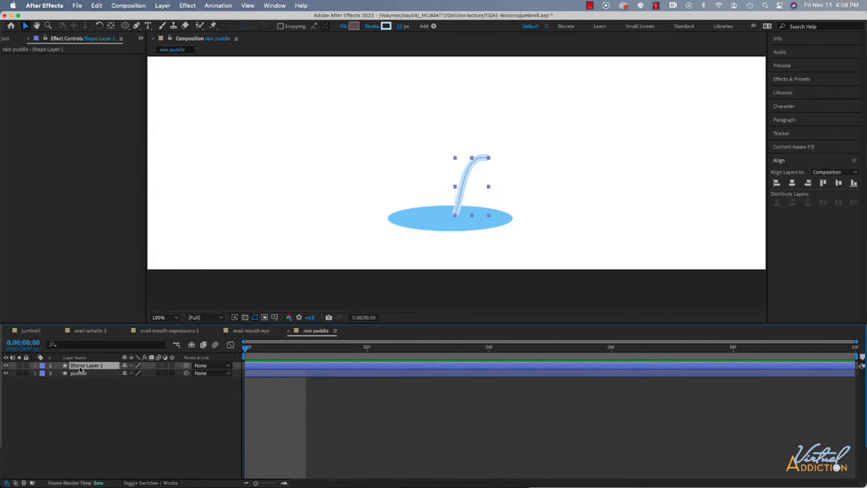
{"action": "type", "text": "drop1"}
{"action": "key", "text": "Return"}
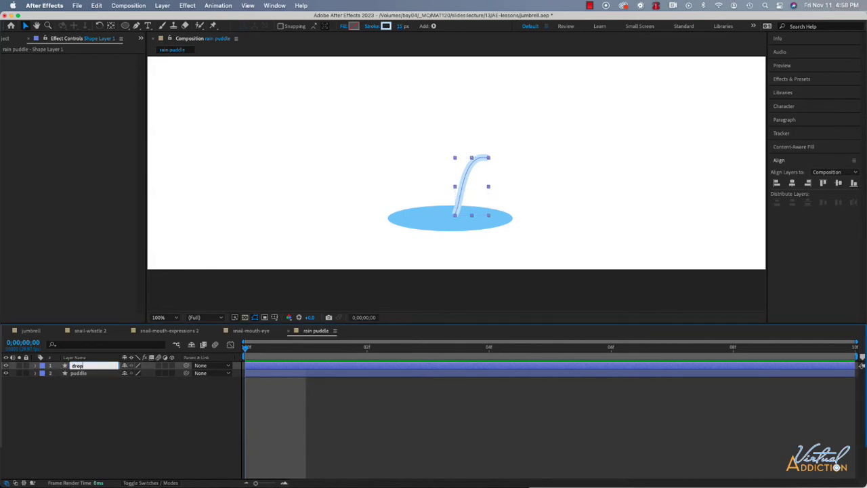
- Set the line cap of drop1's stroke to Round Cap
{"action": "left_click", "coordinate": [35, 365]}
{"action": "left_click", "coordinate": [43, 373]}
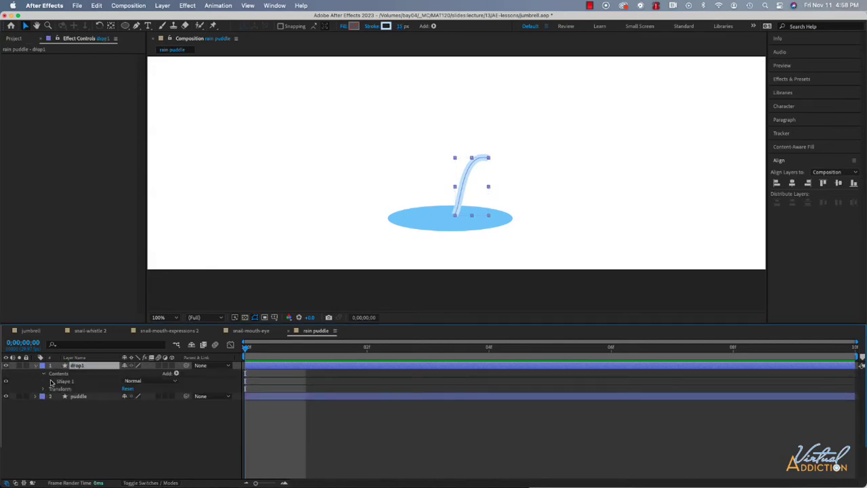
{"action": "left_click", "coordinate": [51, 382]}
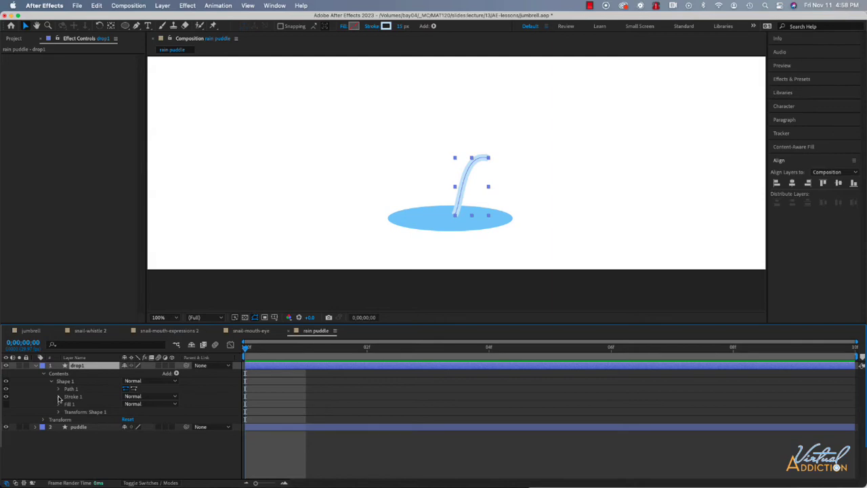
{"action": "left_click", "coordinate": [59, 396]}
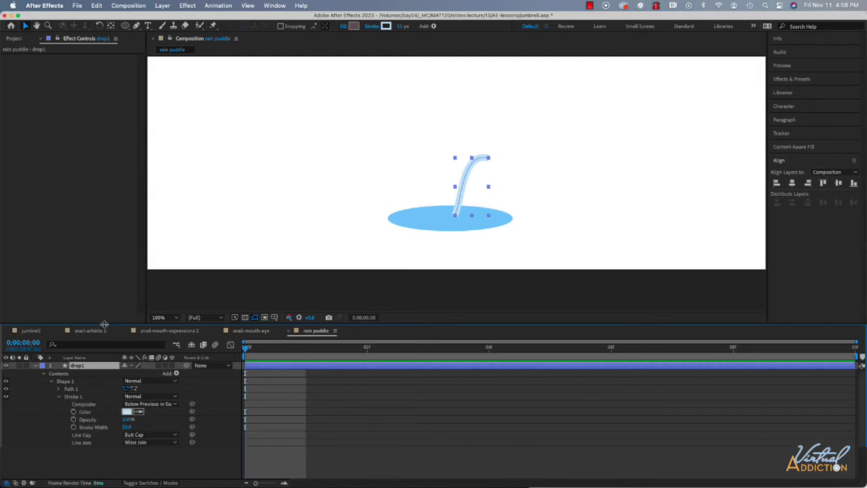
{"action": "left_click_drag", "start_coordinate": [104, 324], "coordinate": [114, 254]}
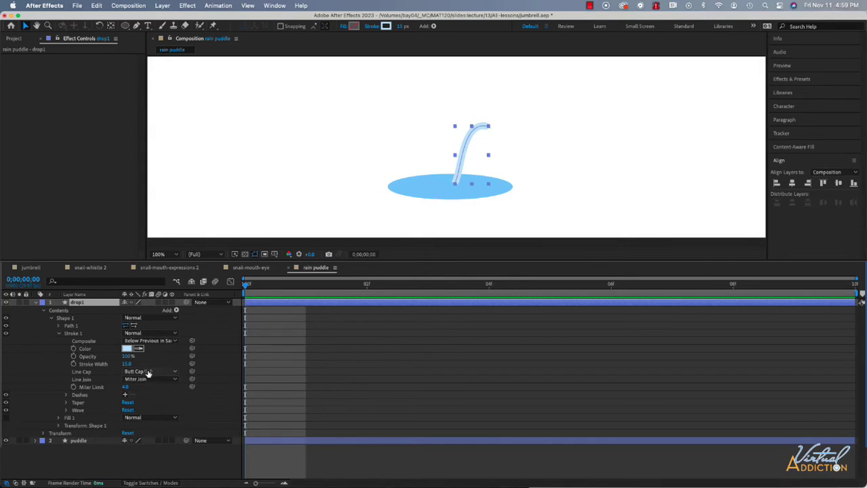
{"action": "left_click", "coordinate": [147, 372]}
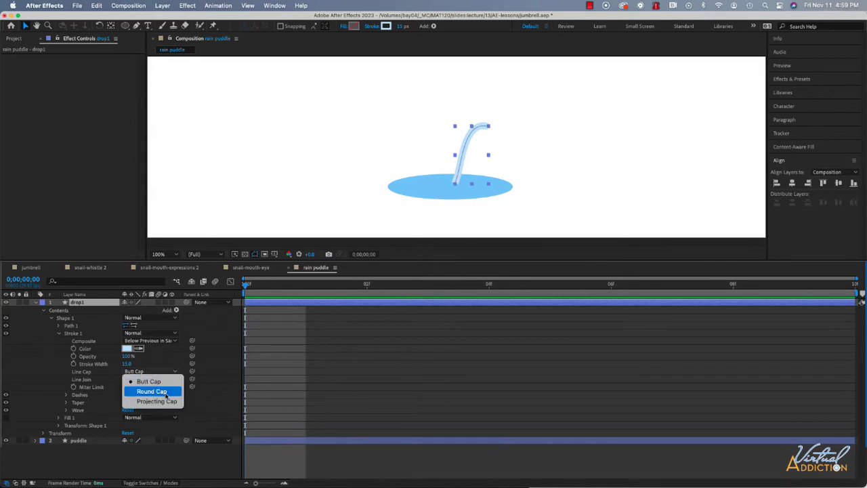
{"action": "left_click", "coordinate": [166, 391]}
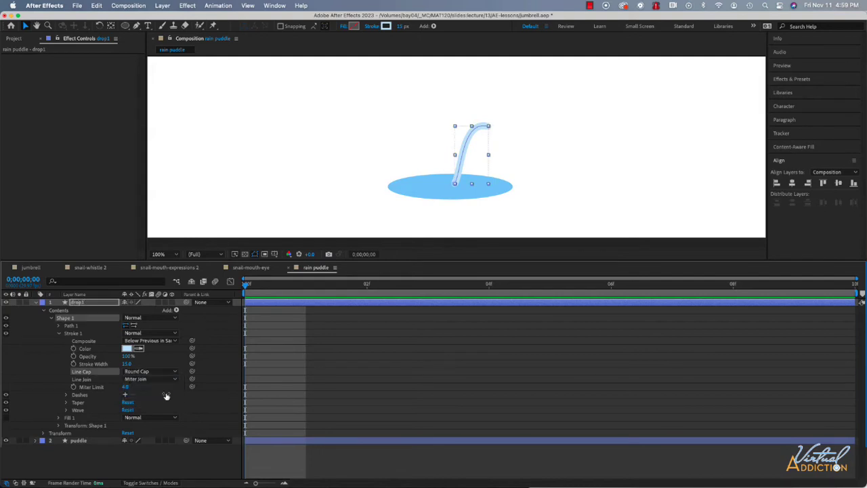
{"action": "left_click", "coordinate": [515, 146]}
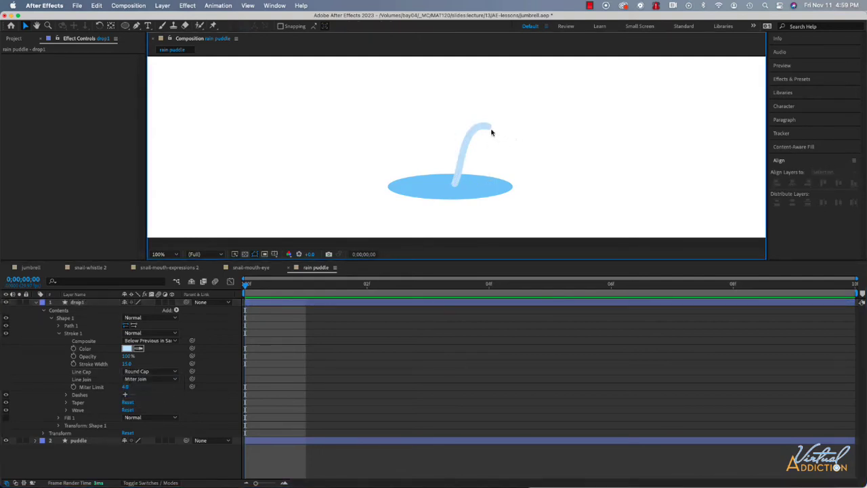
- Taper drop1's stroke by setting its taper End Length to 90%
{"action": "left_click", "coordinate": [464, 145]}
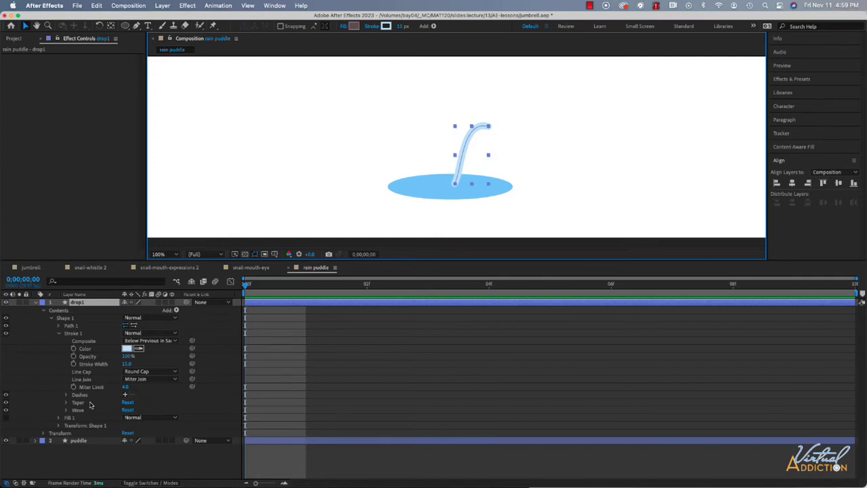
{"action": "left_click", "coordinate": [67, 403]}
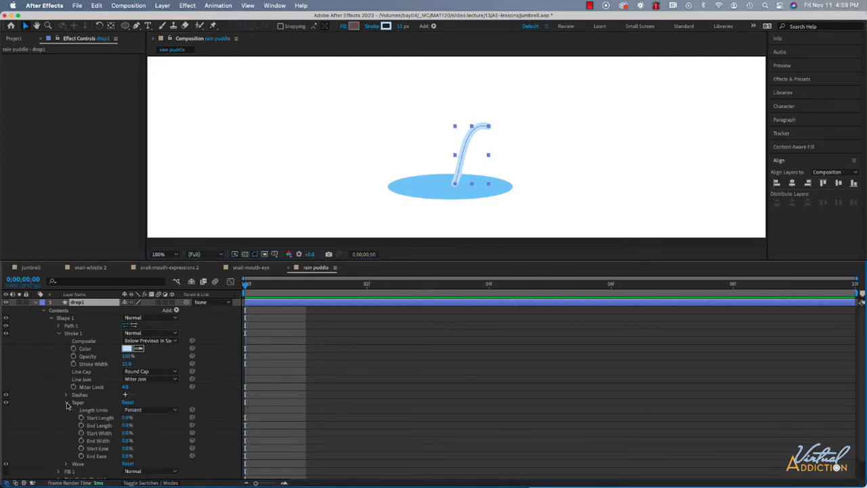
{"action": "scroll", "coordinate": [120, 409], "scroll_direction": "down", "scroll_amount": 2}
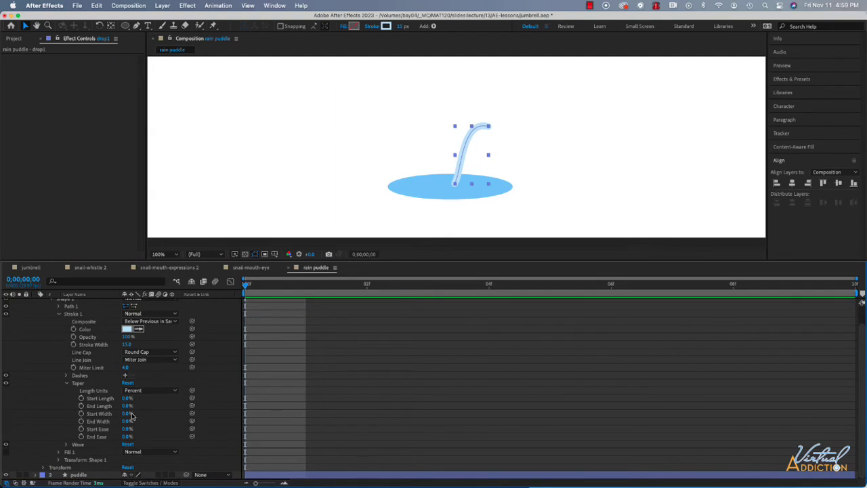
{"action": "left_click_drag", "start_coordinate": [128, 405], "coordinate": [191, 410]}
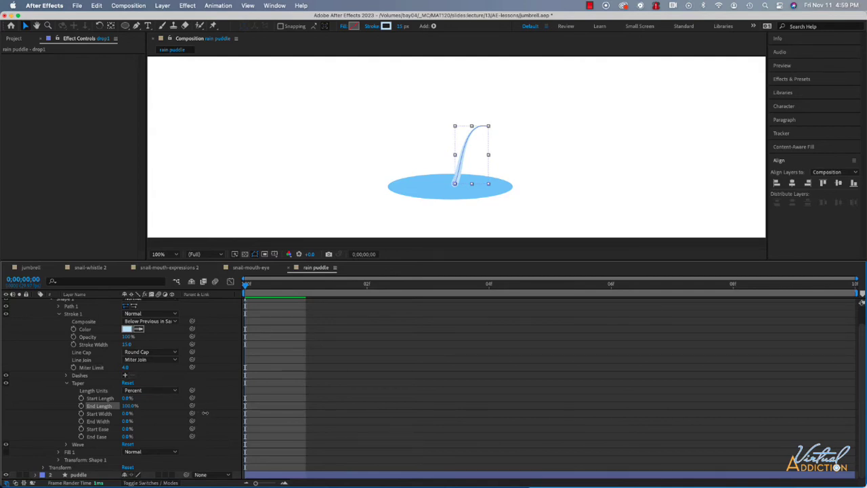
{"action": "left_click_drag", "start_coordinate": [205, 412], "coordinate": [193, 412]}
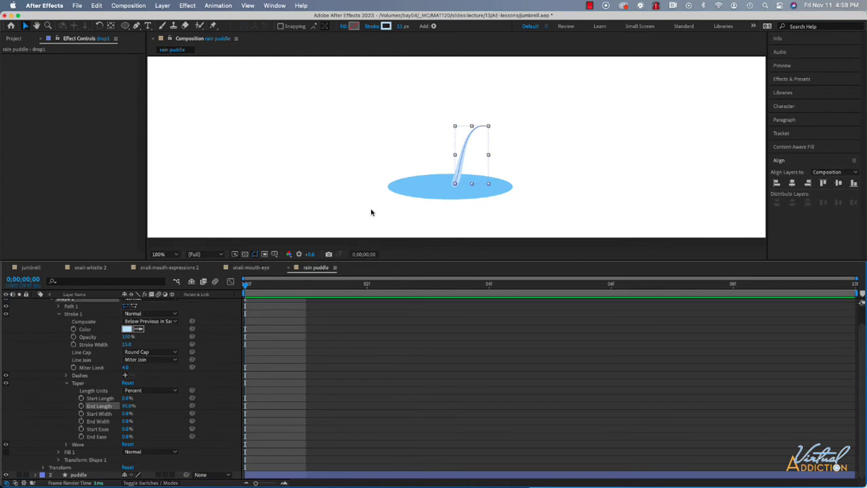
{"action": "left_click", "coordinate": [450, 185]}
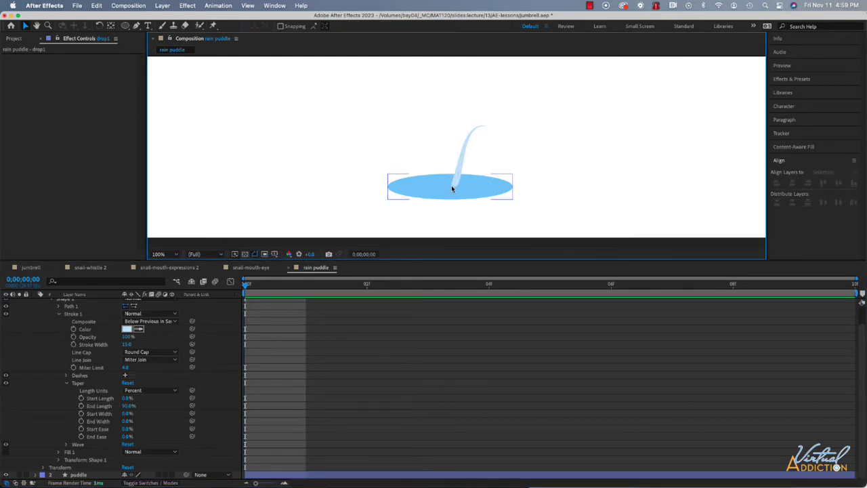
{"action": "left_click", "coordinate": [368, 198]}
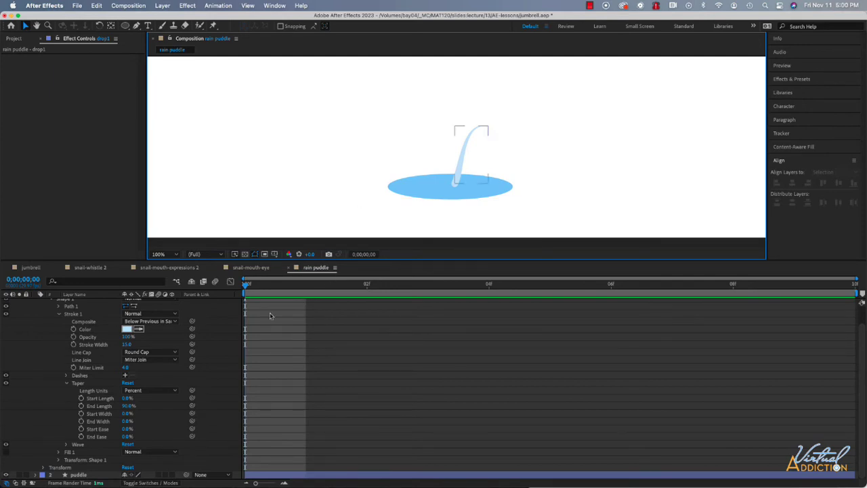
- Add Trim Paths to the drop1 layer and reveal its properties
{"action": "scroll", "coordinate": [162, 325], "scroll_direction": "up", "scroll_amount": 2}
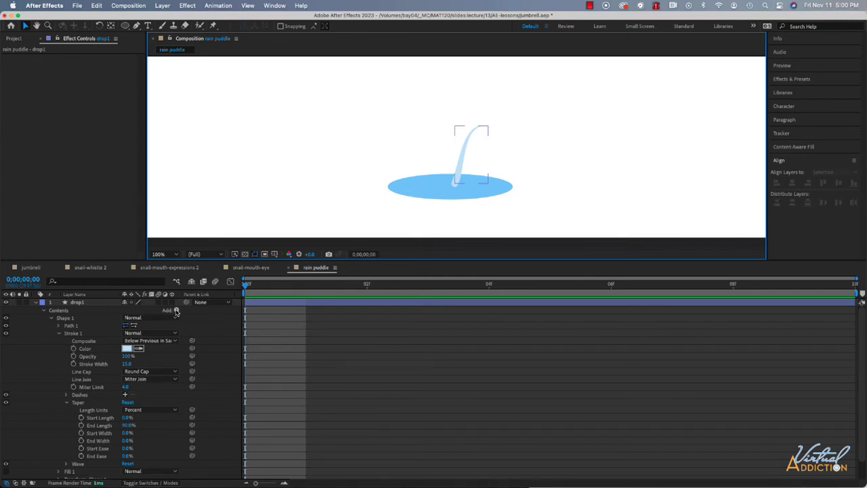
{"action": "left_click", "coordinate": [175, 311]}
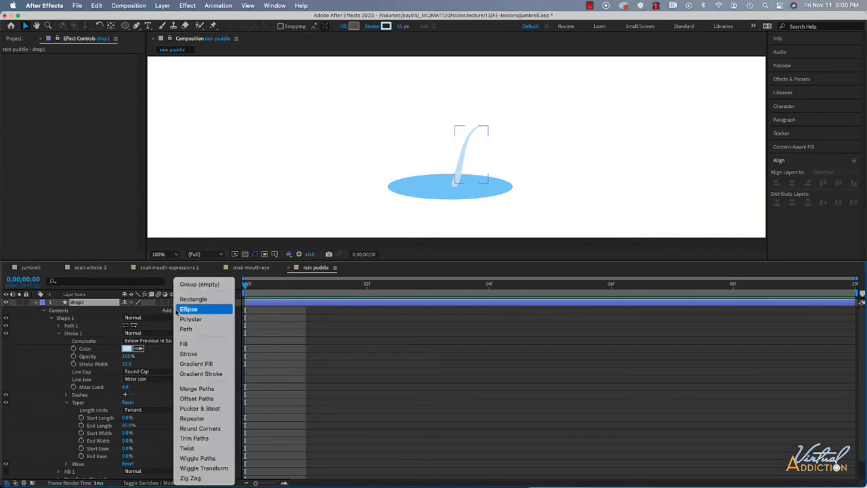
{"action": "left_click", "coordinate": [187, 439]}
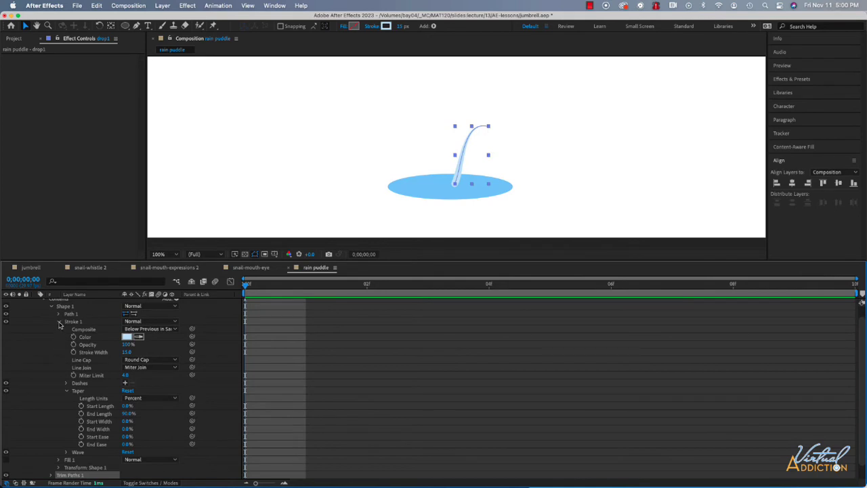
{"action": "left_click", "coordinate": [59, 323]}
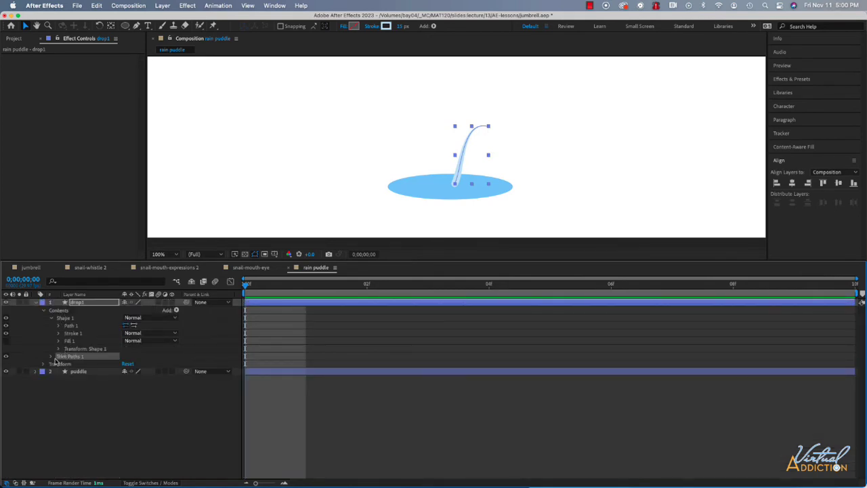
{"action": "left_click", "coordinate": [51, 357]}
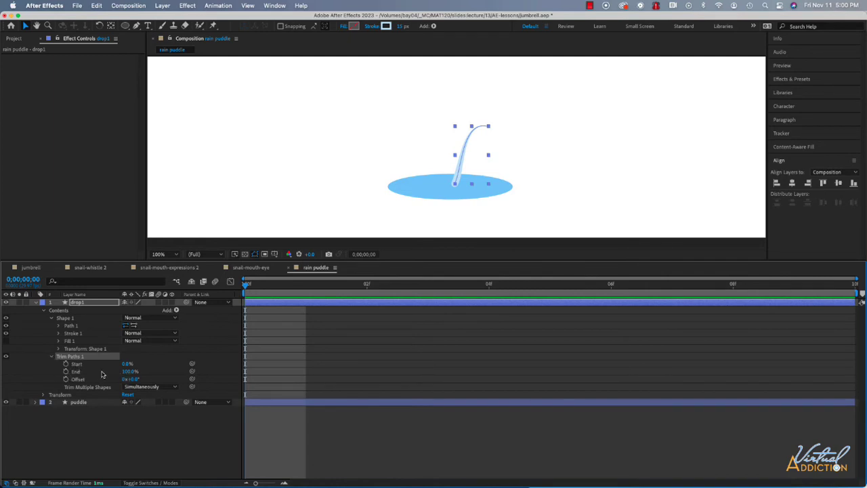
- Keyframe drop1's Trim Paths End at 0% on frame 0
{"action": "left_click", "coordinate": [65, 371]}
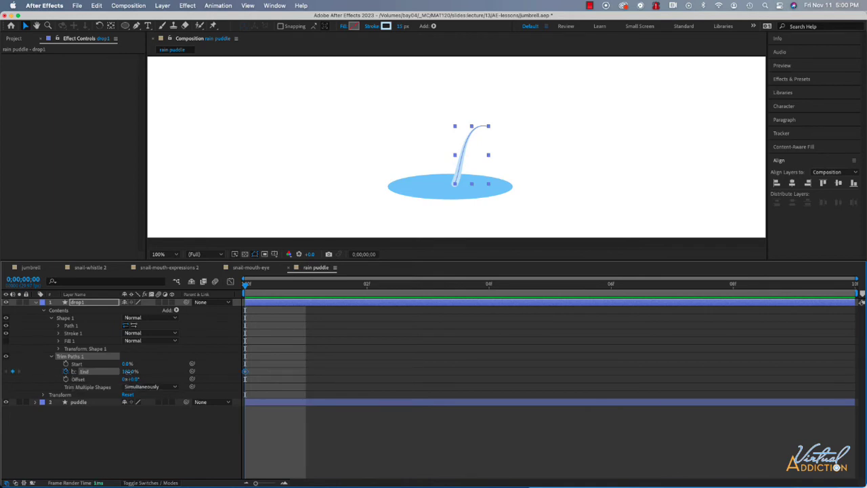
{"action": "left_click", "coordinate": [129, 372]}
{"action": "type", "text": "0"}
{"action": "key", "text": "Return"}
- At frame 4, set drop1's Trim Paths End to 40% and add keyframes for Start at 0% and Offset at 0°
{"action": "left_click", "coordinate": [23, 278]}
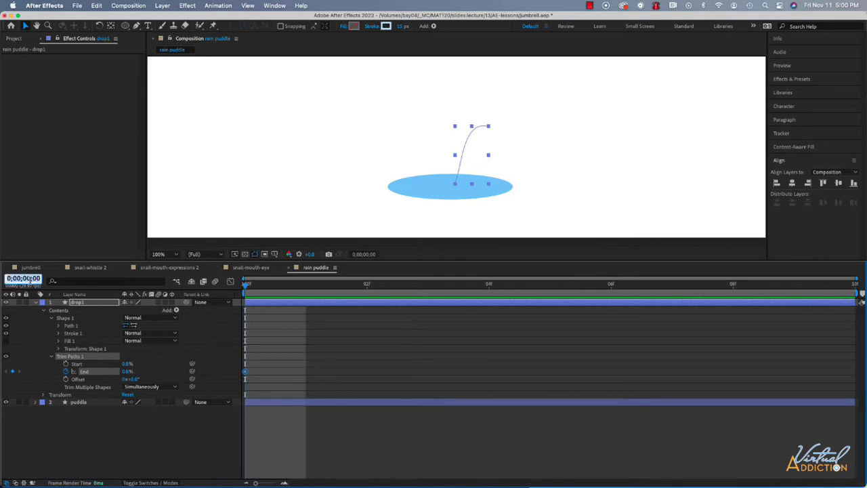
{"action": "type", "text": "4"}
{"action": "key", "text": "Return"}
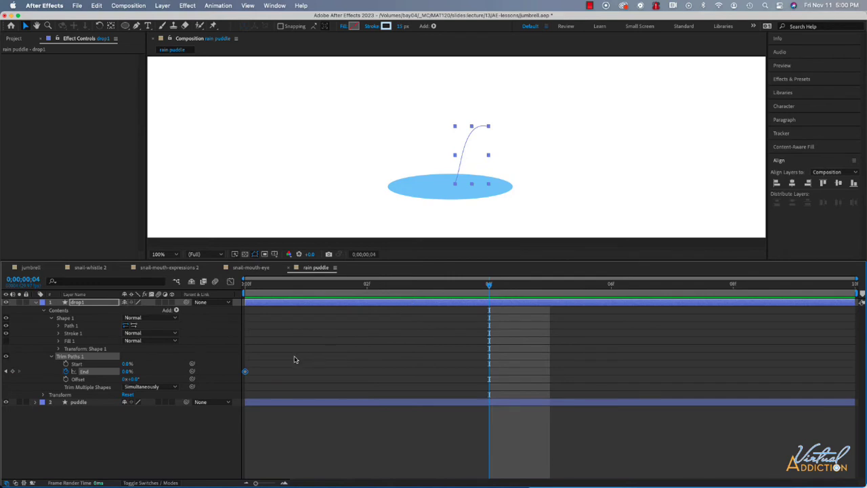
{"action": "left_click", "coordinate": [127, 371]}
{"action": "type", "text": "40"}
{"action": "key", "text": "Return"}
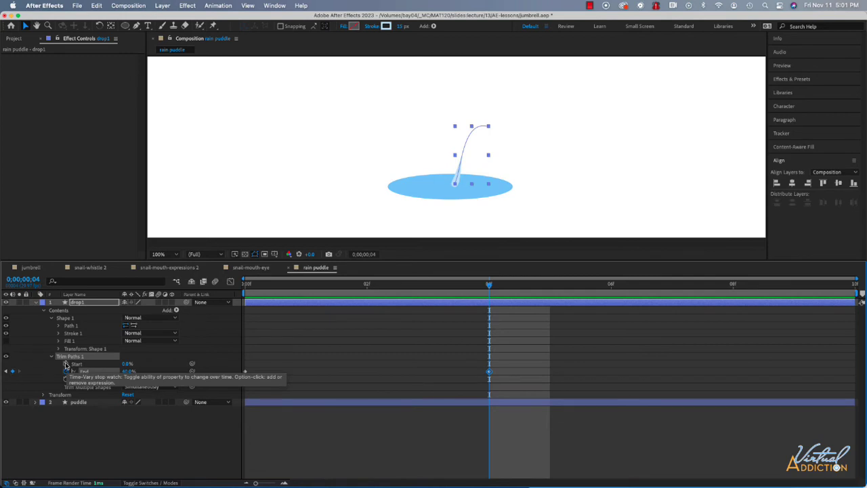
{"action": "left_click", "coordinate": [65, 379]}
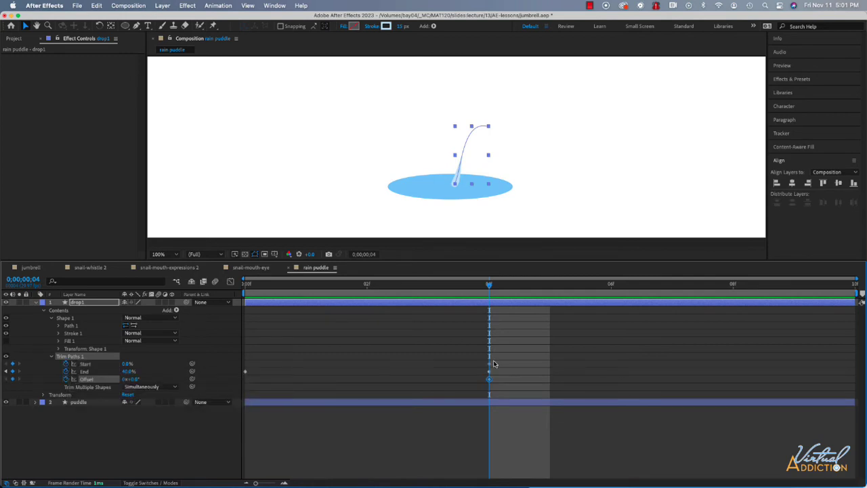
- At frame 8, set drop1's Trim Paths Start to 40%
{"action": "left_click", "coordinate": [33, 280]}
{"action": "type", "text": "8"}
{"action": "key", "text": "Return"}
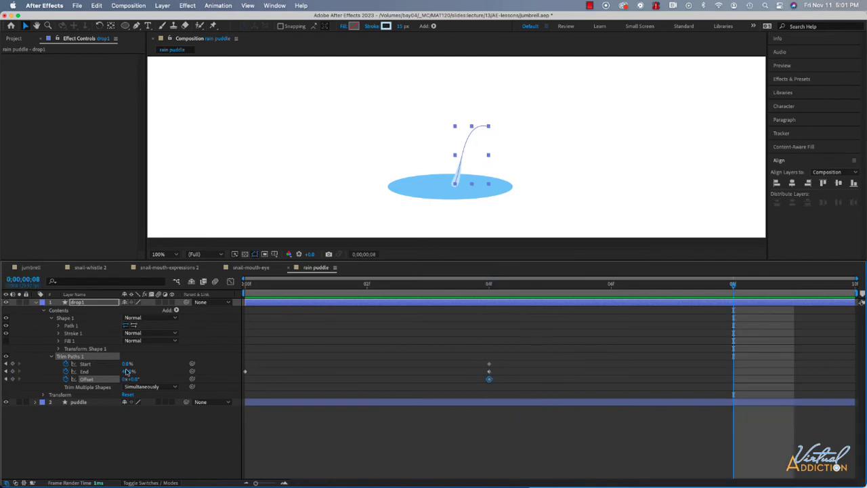
{"action": "left_click", "coordinate": [126, 364]}
{"action": "type", "text": "40"}
{"action": "key", "text": "Return"}
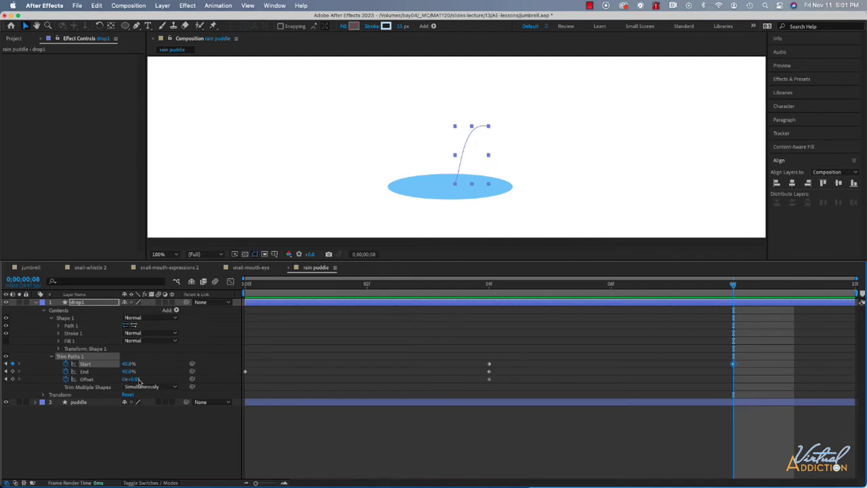
- Set drop1's Trim Paths Offset to 224° at frame 8
{"action": "left_click_drag", "start_coordinate": [132, 379], "coordinate": [197, 380]}
{"action": "left_click", "coordinate": [246, 379]}
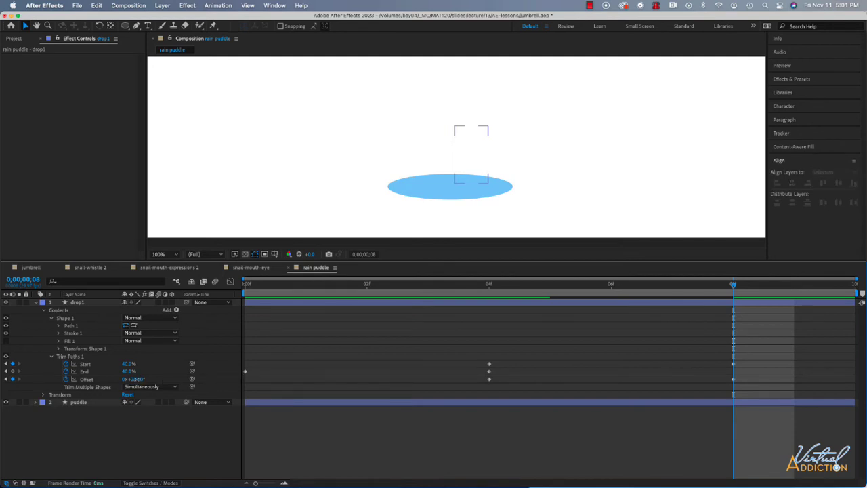
{"action": "left_click", "coordinate": [155, 380]}
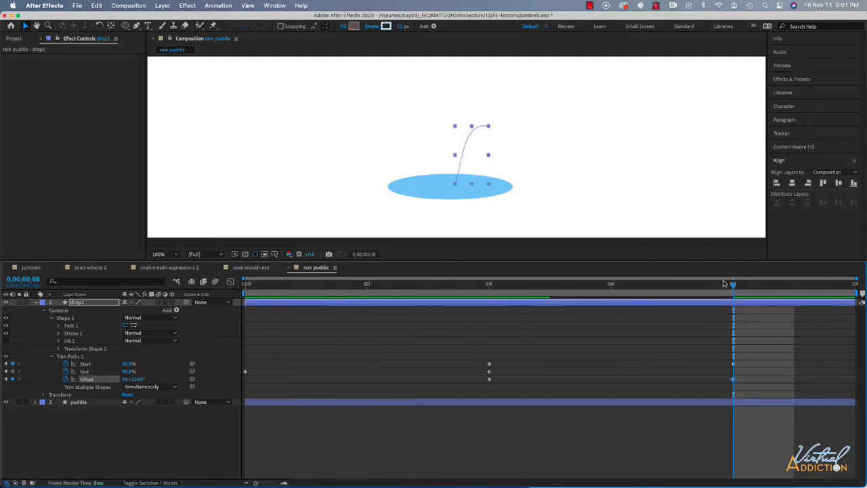
- Step through the splash animation frame by frame to check how the drop leaves the puddle along its path
{"action": "left_click_drag", "start_coordinate": [732, 284], "coordinate": [550, 284]}
{"action": "key", "text": "Home"}
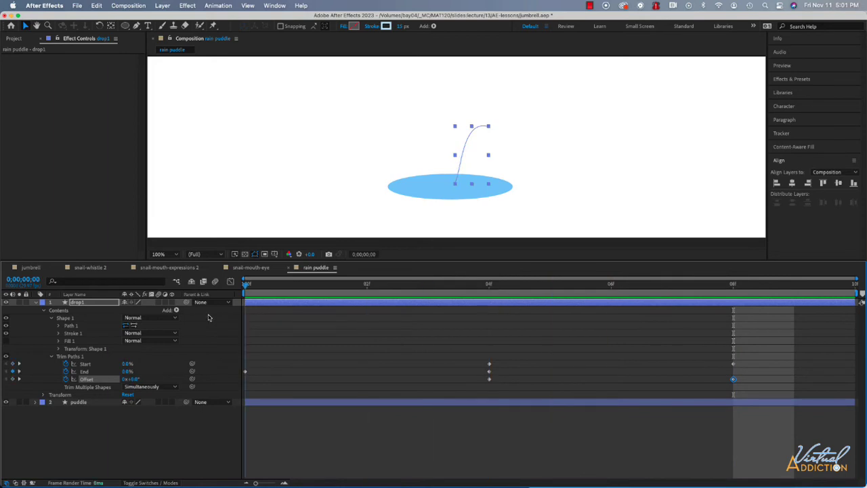
{"action": "key", "text": "Page_Down"}
{"action": "key", "text": "Page_Down"}
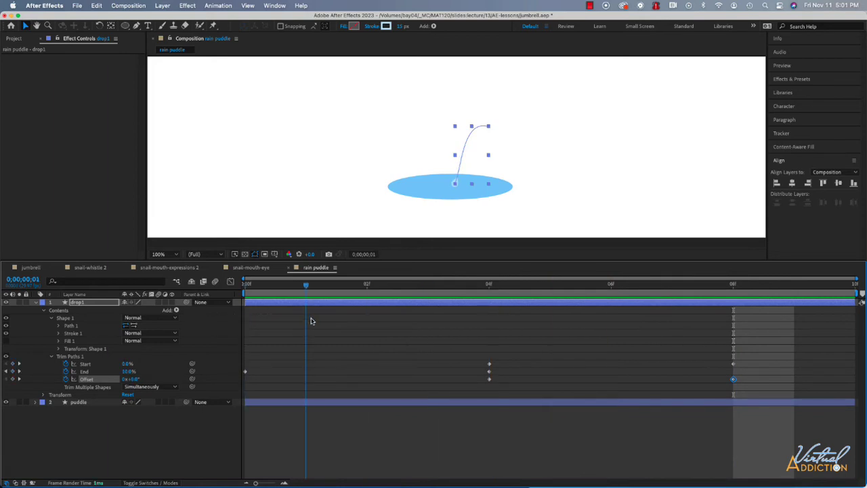
{"action": "key", "text": "Page_Down"}
{"action": "key", "text": "Page_Down"}
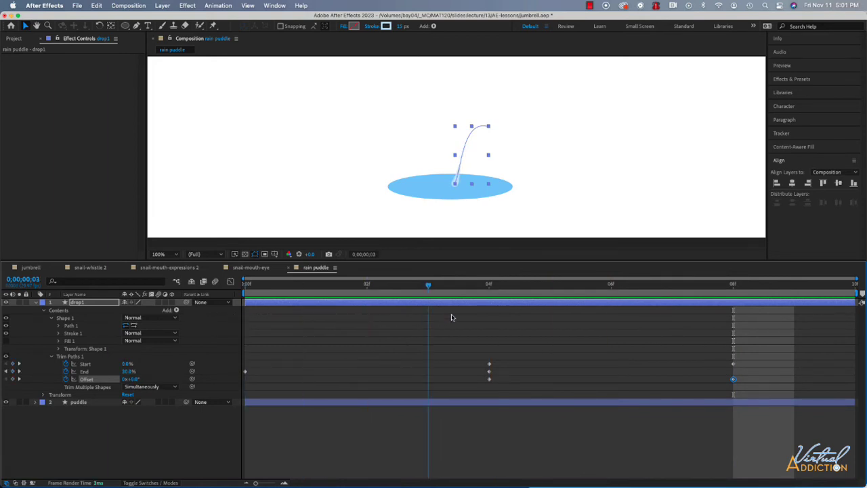
{"action": "key", "text": "Page_Down"}
{"action": "key", "text": "Page_Down"}
{"action": "key", "text": "Page_Down"}
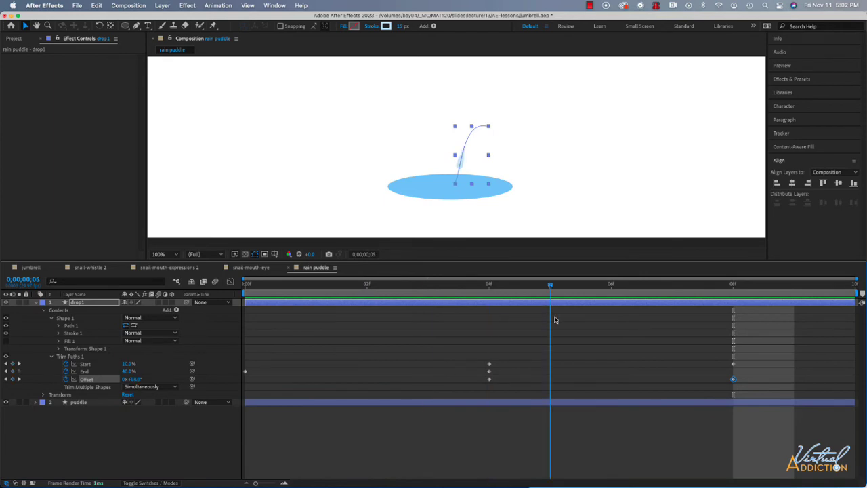
{"action": "key", "text": "Page_Down"}
{"action": "key", "text": "Page_Up"}
{"action": "key", "text": "Page_Up"}
{"action": "key", "text": "Page_Up"}
{"action": "key", "text": "Page_Up"}
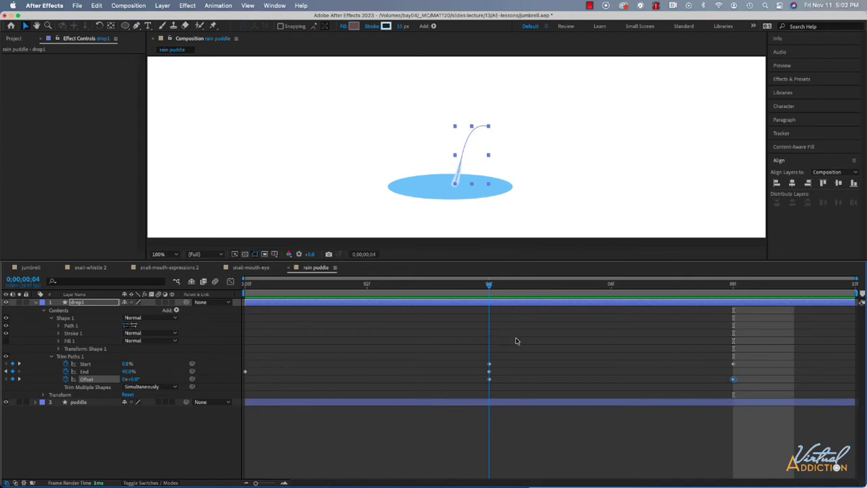
{"action": "key", "text": "Page_Down"}
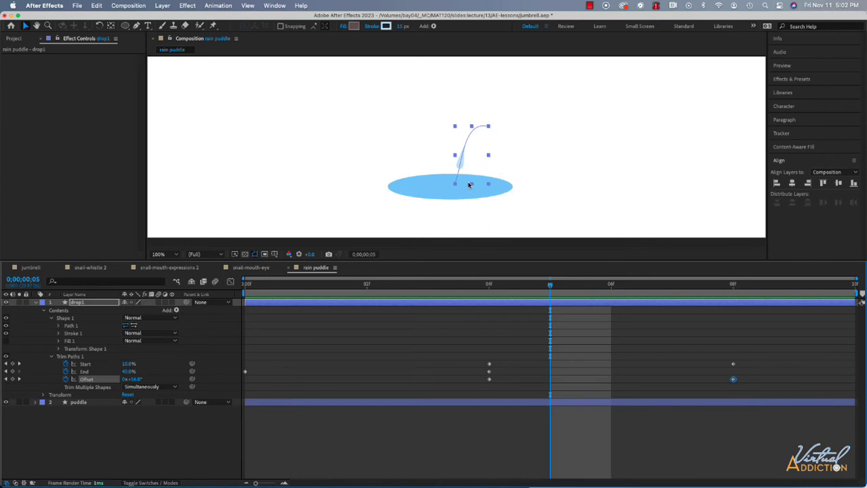
- Find the Roughen Edges effect by searching for "roughen" and apply it to the drop1 layer
{"action": "left_click", "coordinate": [796, 80]}
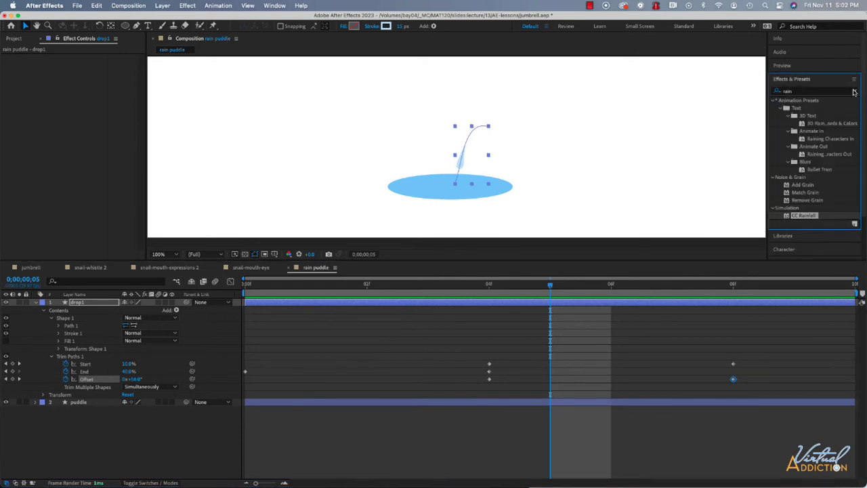
{"action": "left_click", "coordinate": [854, 91]}
{"action": "left_click", "coordinate": [785, 93]}
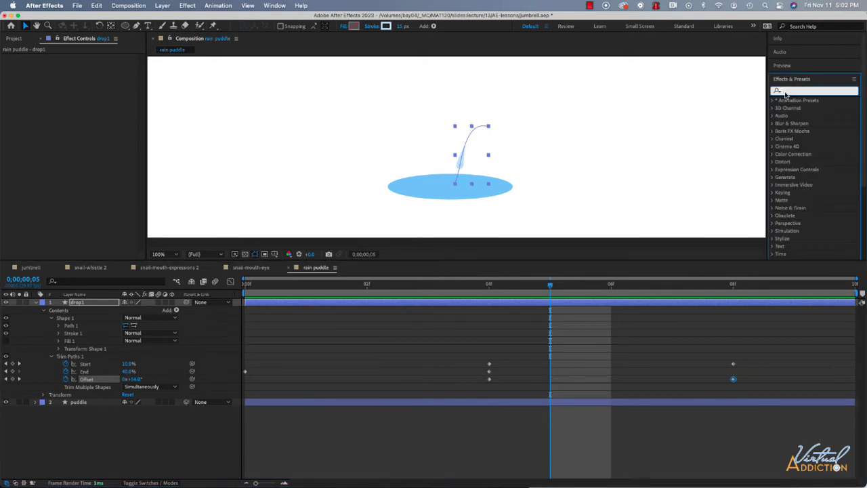
{"action": "type", "text": "roughen"}
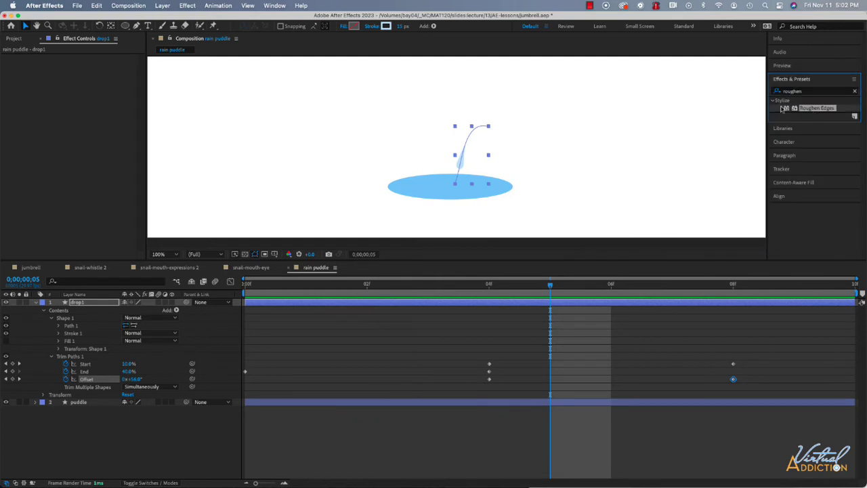
{"action": "left_click_drag", "start_coordinate": [782, 108], "coordinate": [85, 305]}
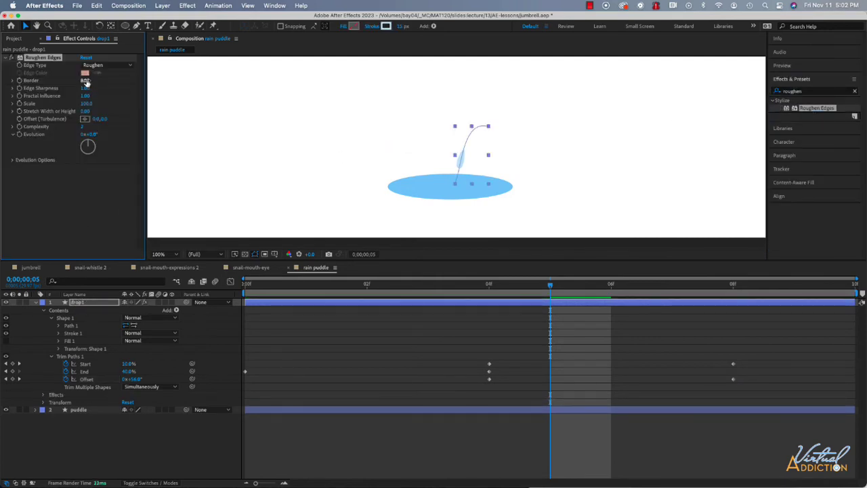
- Adjust the Border of drop1's Roughen Edges effect, comparing with the effect turned off, and set it to 7
{"action": "left_click_drag", "start_coordinate": [86, 81], "coordinate": [98, 81]}
{"action": "left_click", "coordinate": [87, 80]}
{"action": "type", "text": "10"}
{"action": "key", "text": "Return"}
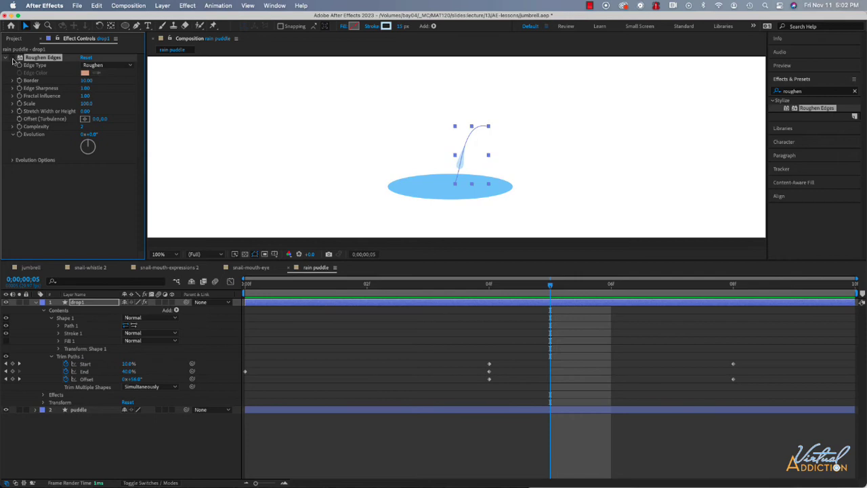
{"action": "left_click", "coordinate": [12, 59]}
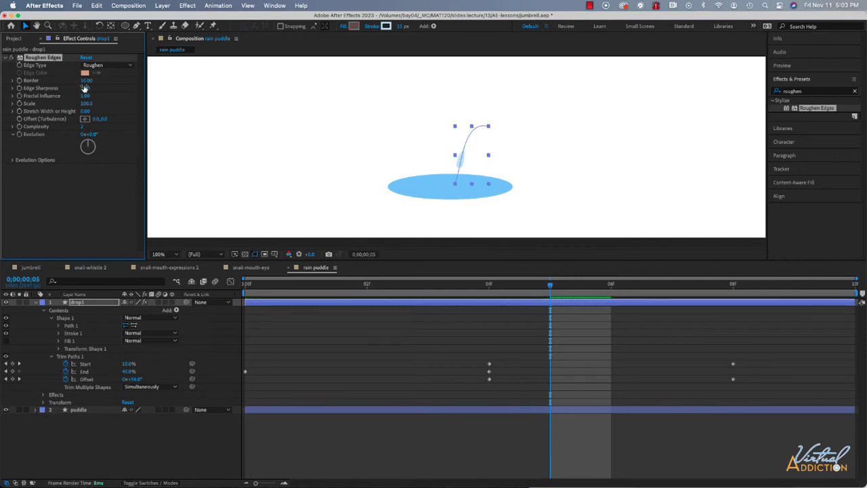
{"action": "left_click", "coordinate": [87, 82]}
{"action": "type", "text": "80"}
{"action": "key", "text": "Return"}
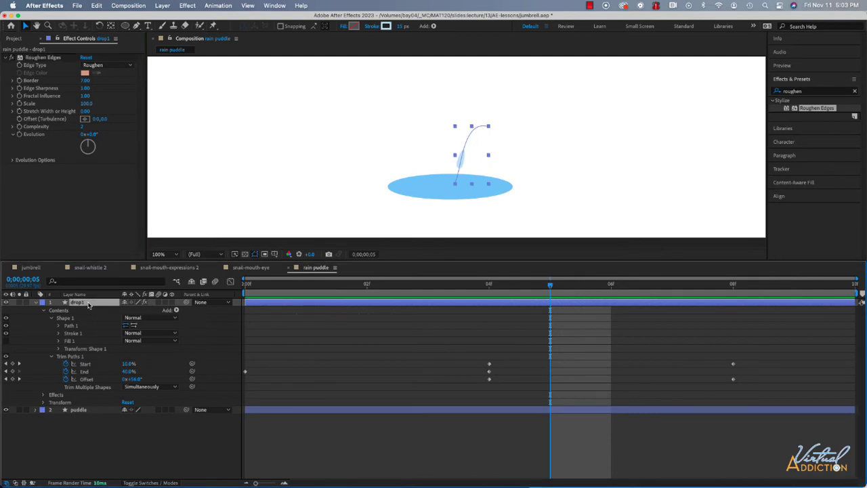
- Duplicate the drop1 layer and, at frame 0, move the copy's anchor point down to the base of its path in the puddle
{"action": "key", "text": "super+d"}
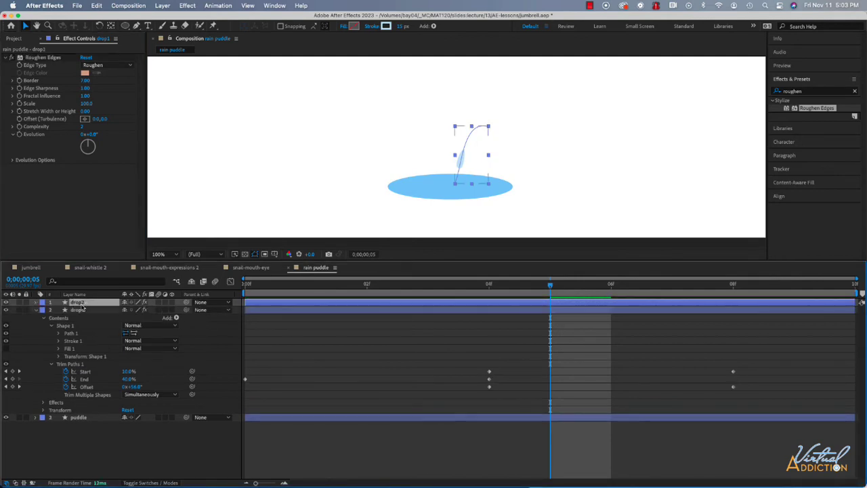
{"action": "left_click", "coordinate": [37, 310]}
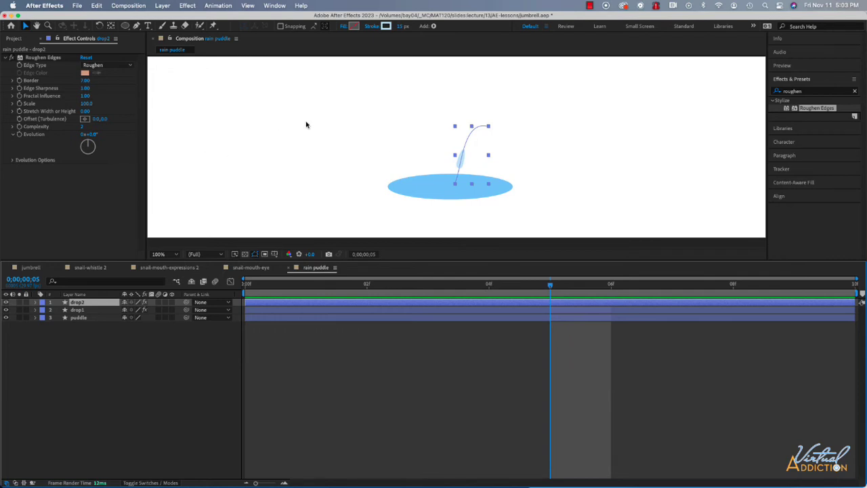
{"action": "left_click", "coordinate": [111, 26]}
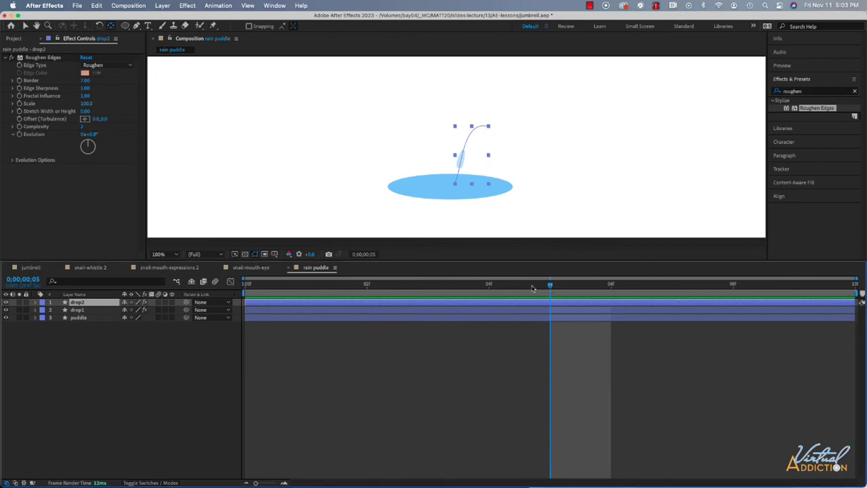
{"action": "left_click_drag", "start_coordinate": [552, 285], "coordinate": [235, 293]}
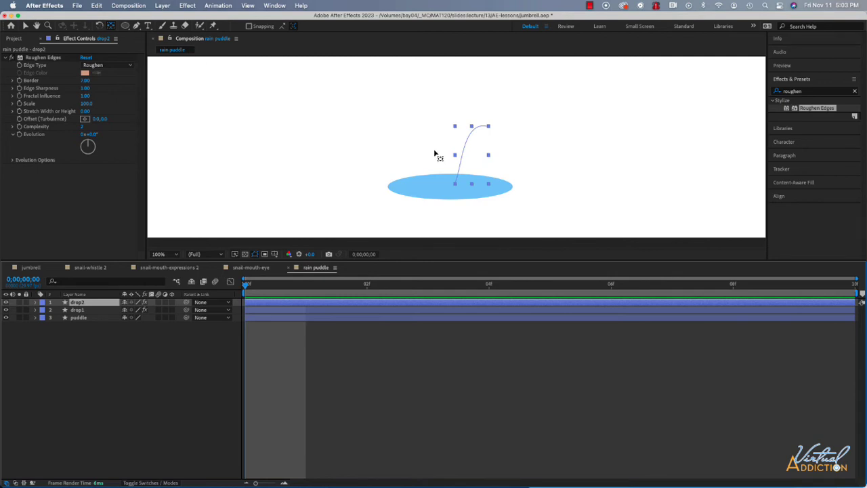
{"action": "left_click", "coordinate": [175, 254]}
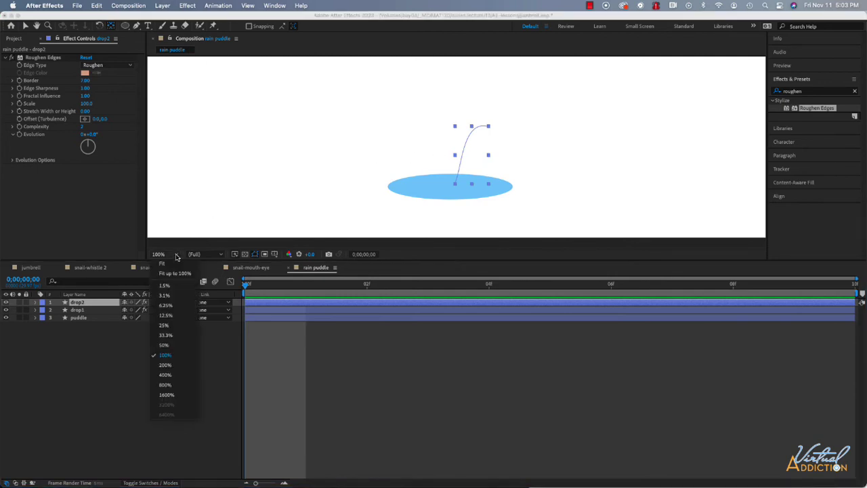
{"action": "left_click", "coordinate": [174, 273]}
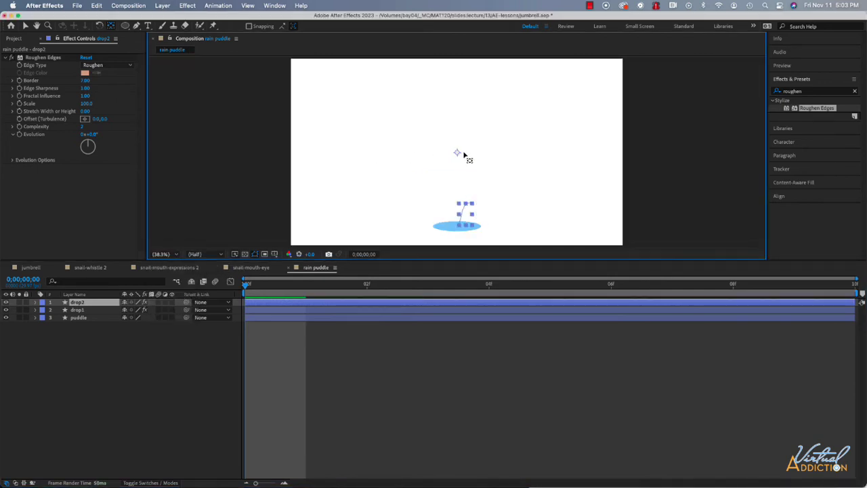
{"action": "left_click_drag", "start_coordinate": [457, 153], "coordinate": [459, 226]}
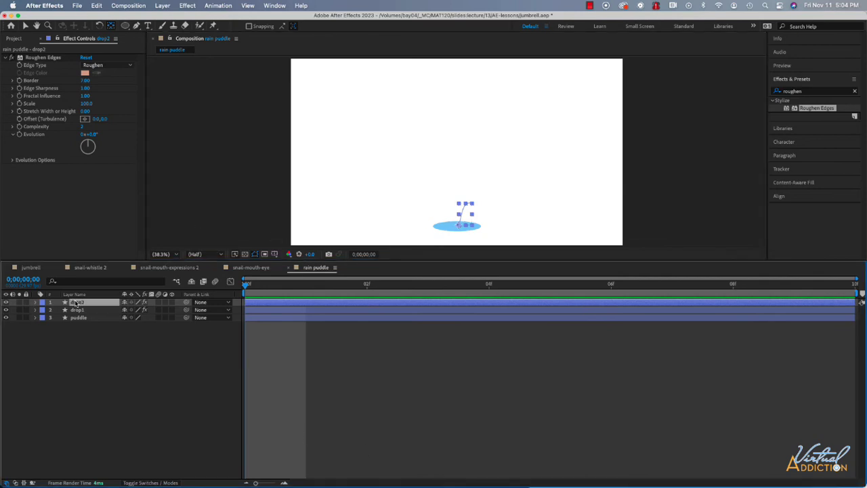
- Flip the drop2 layer horizontally and check the mirrored splash over the puddle at 100% magnification
{"action": "right_click", "coordinate": [76, 303]}
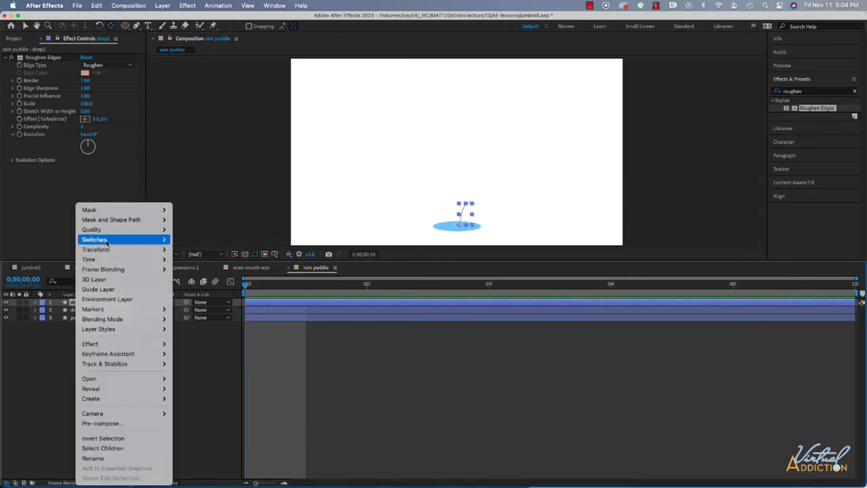
{"action": "mouse_move", "coordinate": [105, 250]}
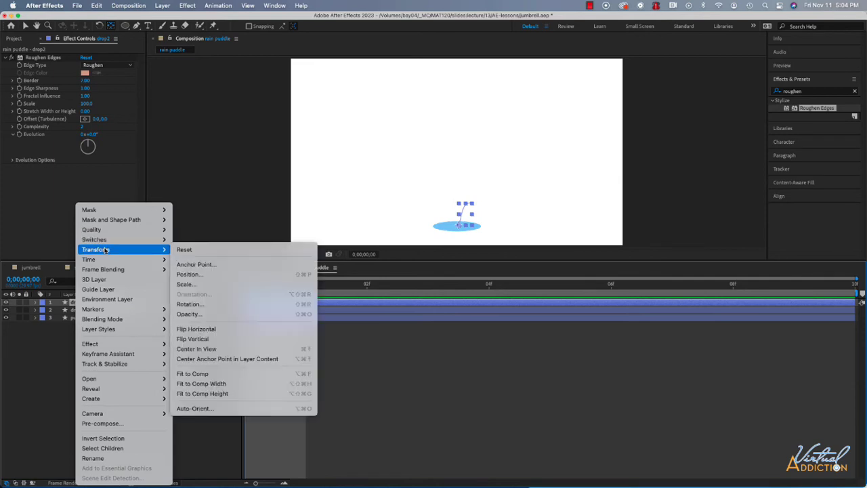
{"action": "left_click", "coordinate": [203, 329]}
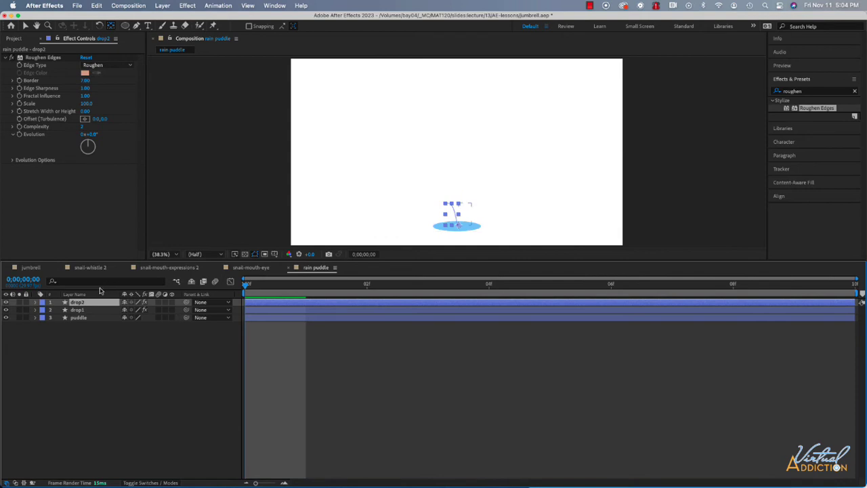
{"action": "left_click", "coordinate": [366, 284]}
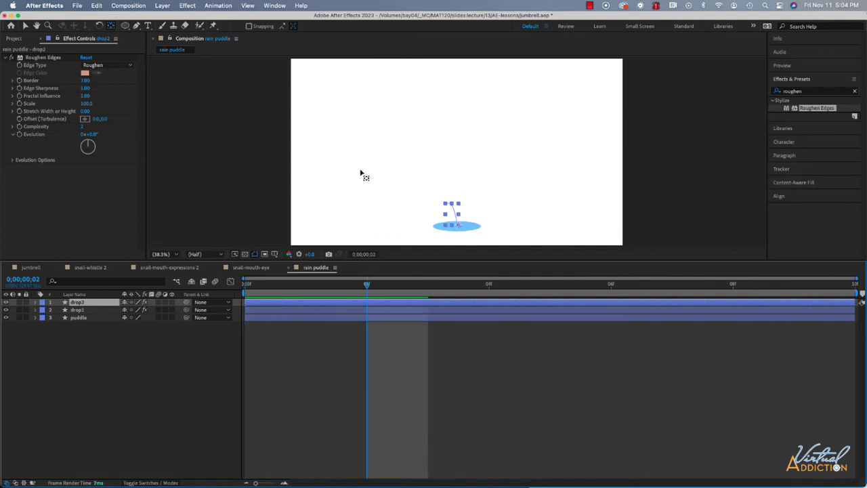
{"action": "left_click", "coordinate": [47, 25]}
{"action": "double_click", "coordinate": [458, 203]}
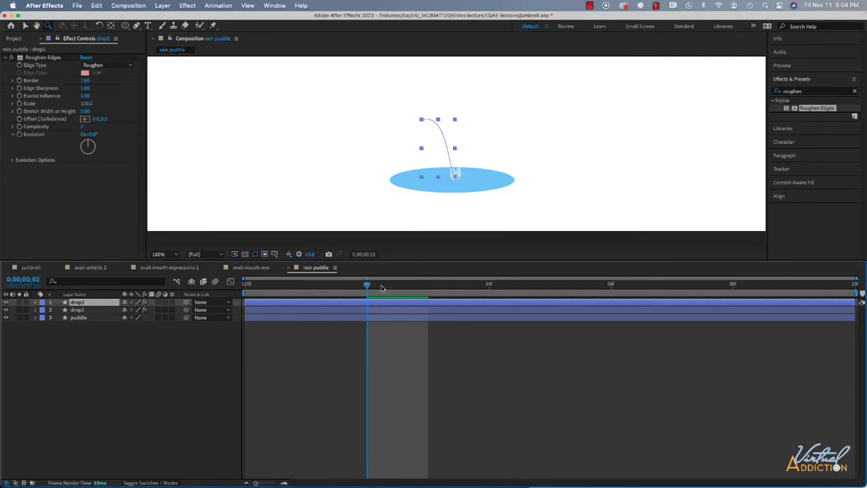
{"action": "mouse_move", "coordinate": [369, 287]}
{"action": "left_mouse_down"}
{"action": "mouse_move", "coordinate": [544, 288]}
{"action": "mouse_move", "coordinate": [361, 296]}
{"action": "left_mouse_up"}
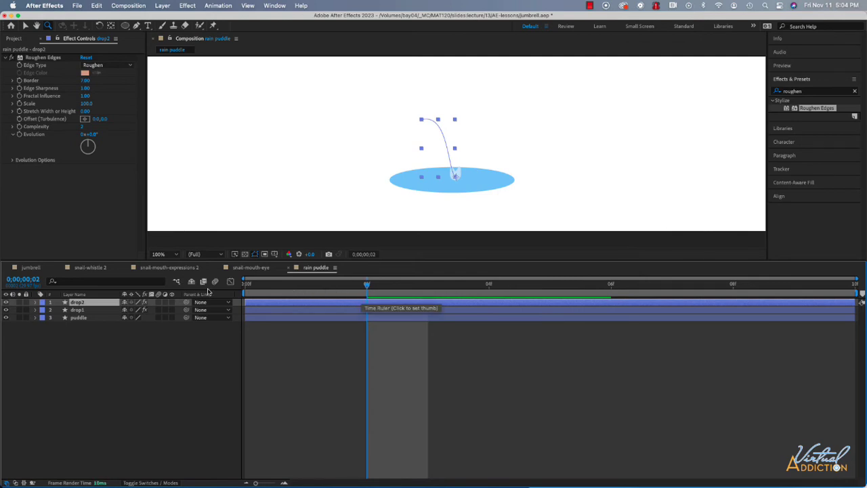
- Set drop2's Stroke Width to 12 and check the thinner drop across the first frames
{"action": "left_click", "coordinate": [35, 303]}
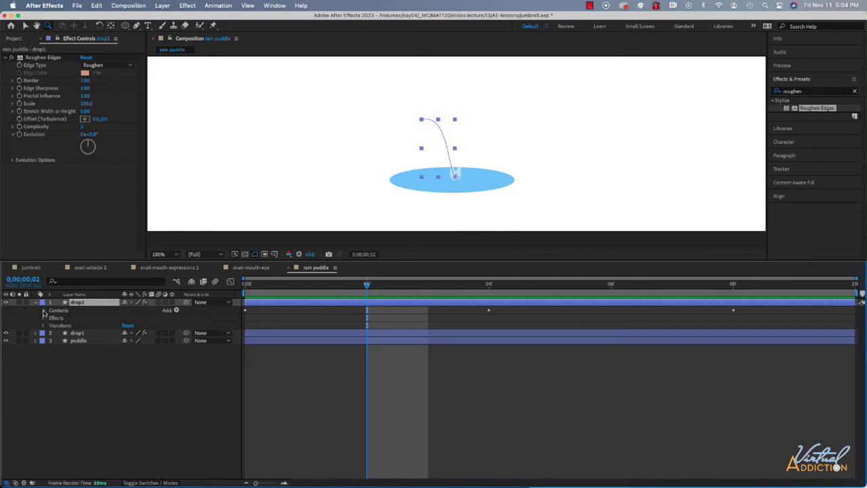
{"action": "left_click", "coordinate": [44, 311]}
{"action": "left_click", "coordinate": [50, 318]}
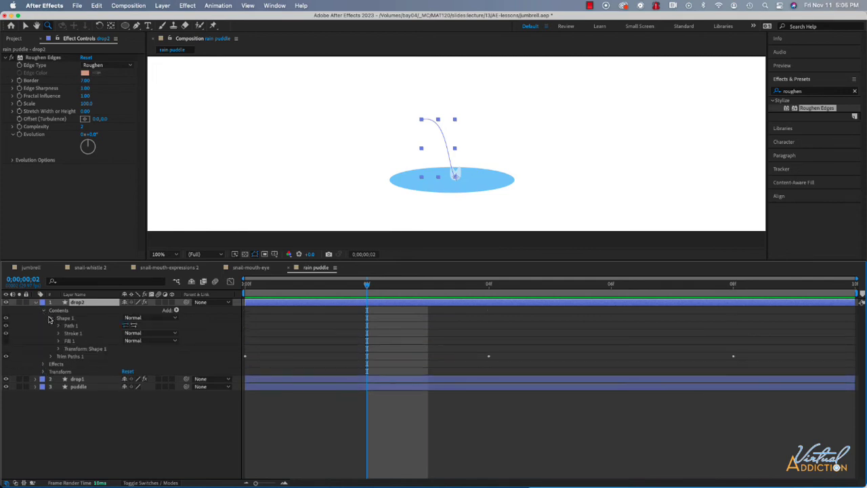
{"action": "left_click", "coordinate": [59, 334]}
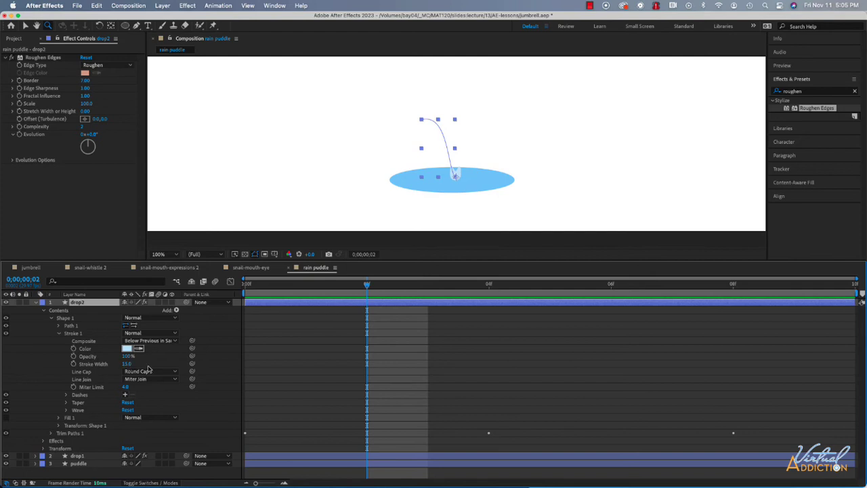
{"action": "key", "text": "super+Down"}
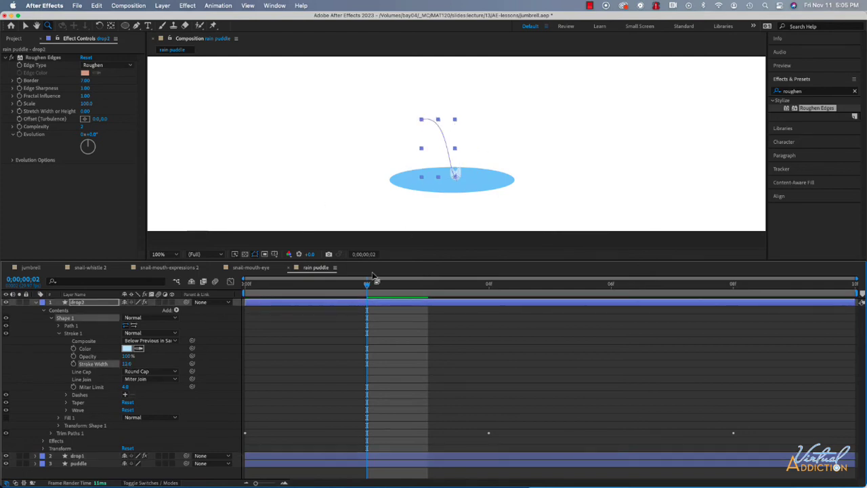
{"action": "left_click", "coordinate": [407, 289]}
{"action": "left_click", "coordinate": [481, 289]}
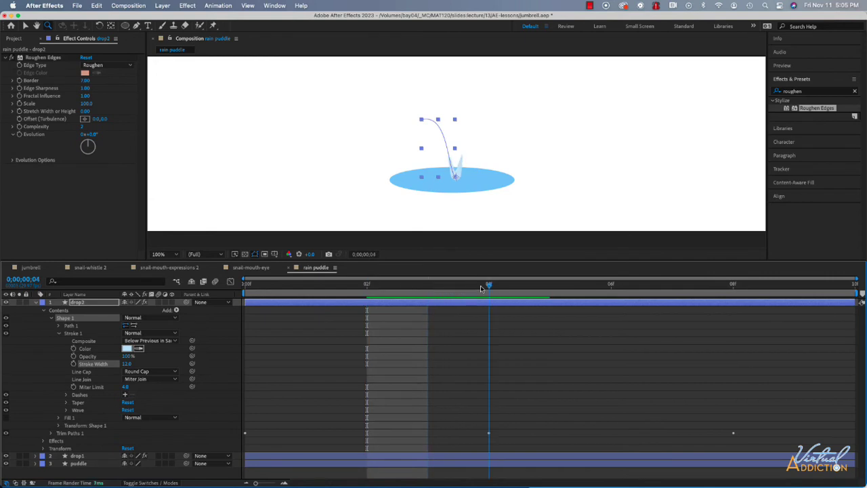
{"action": "left_click_drag", "start_coordinate": [481, 288], "coordinate": [317, 295]}
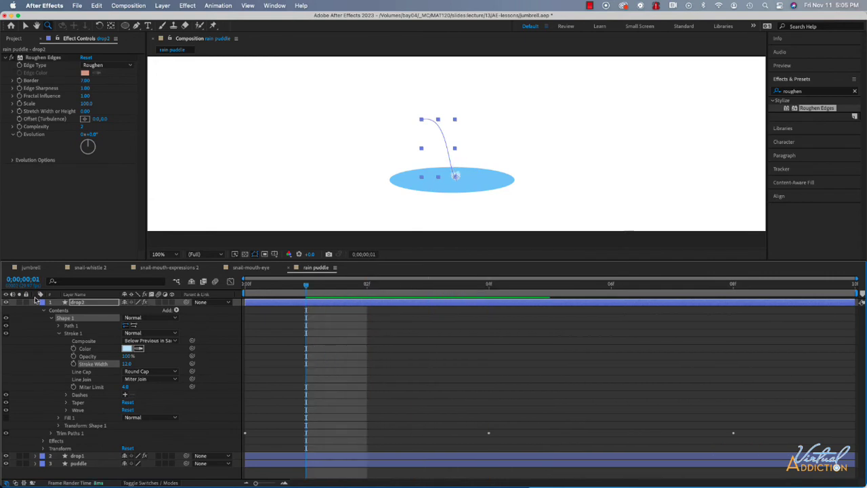
{"action": "left_click", "coordinate": [37, 303]}
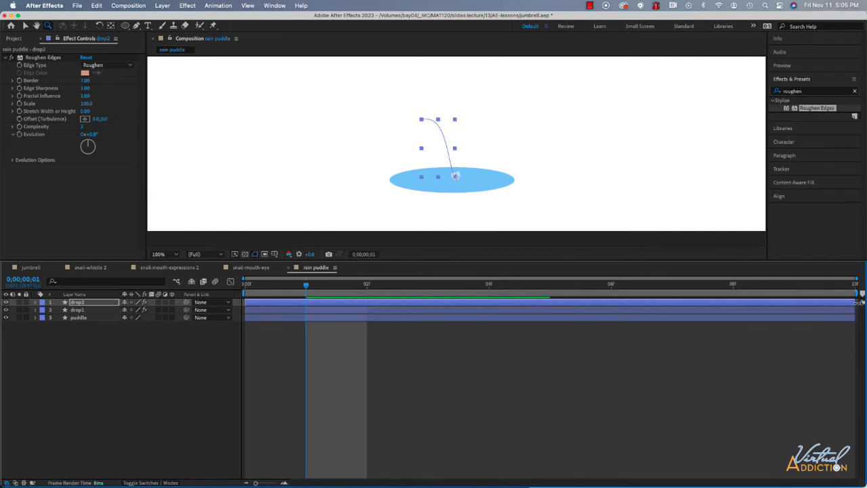
- Offset the drop2 layer in time so it starts at frame 2, and preview the splash from the beginning
{"action": "left_click_drag", "start_coordinate": [854, 302], "coordinate": [814, 305]}
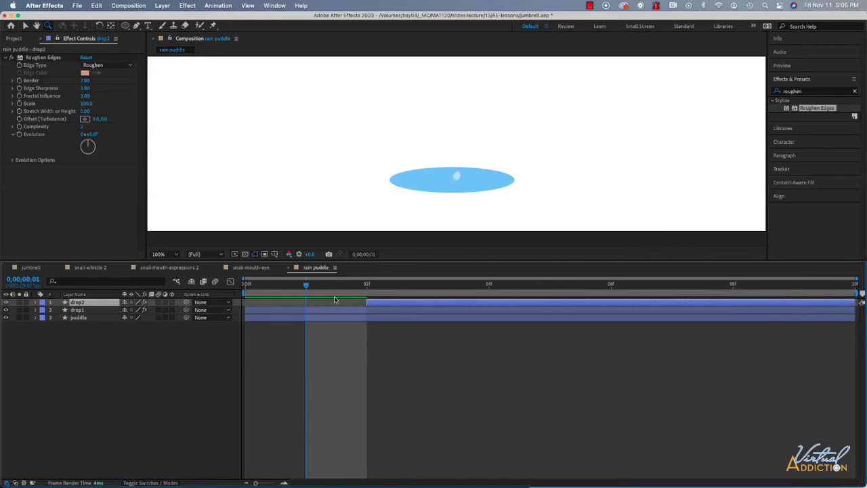
{"action": "left_click_drag", "start_coordinate": [306, 285], "coordinate": [239, 288]}
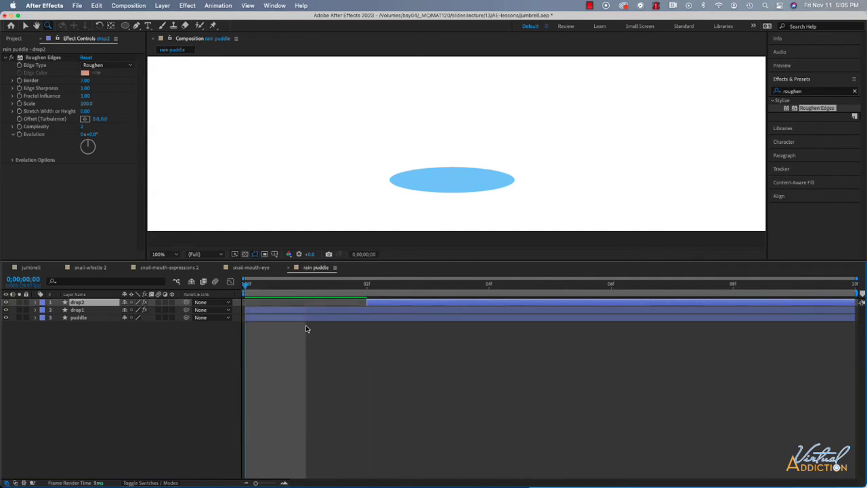
{"action": "key", "text": "space"}
{"action": "key", "text": "space"}
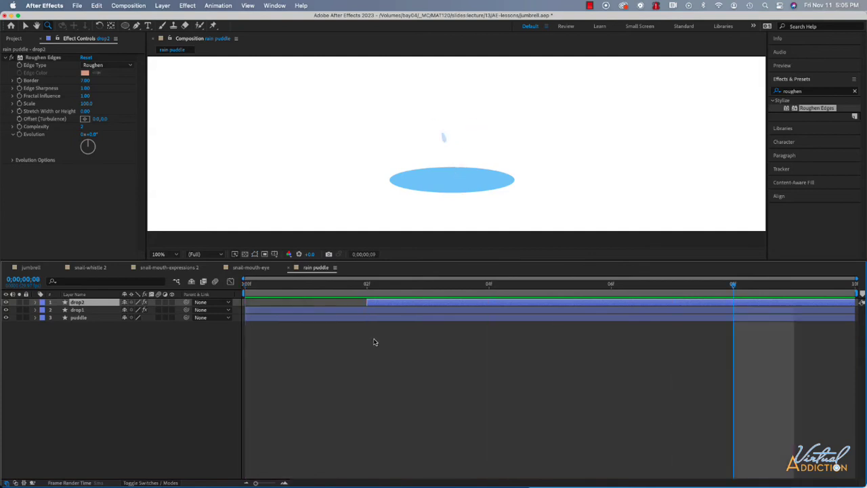
{"action": "left_click", "coordinate": [245, 285]}
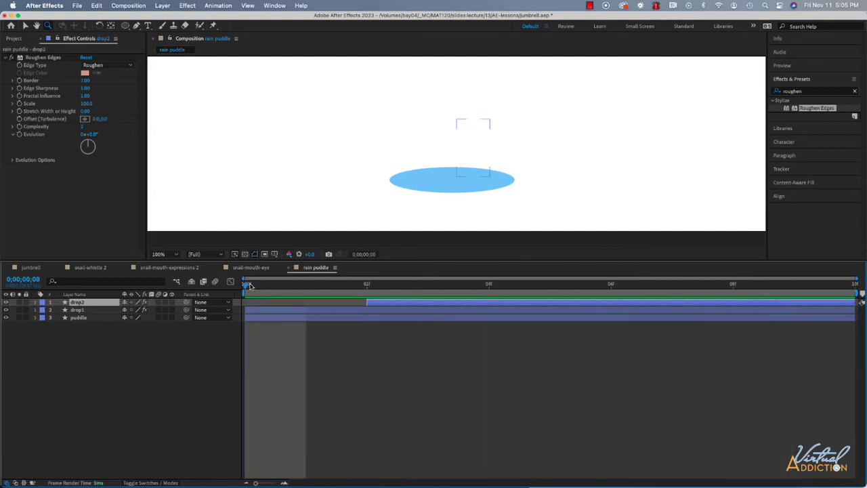
{"action": "key", "text": "space"}
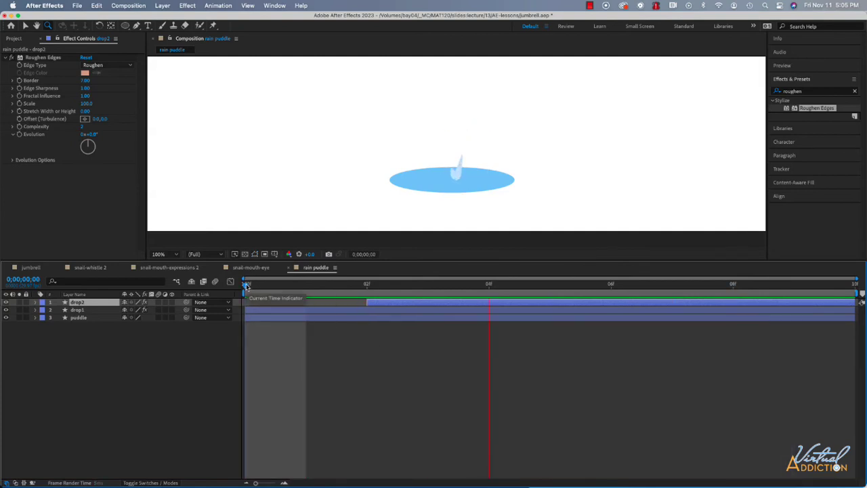
{"action": "key", "text": "space"}
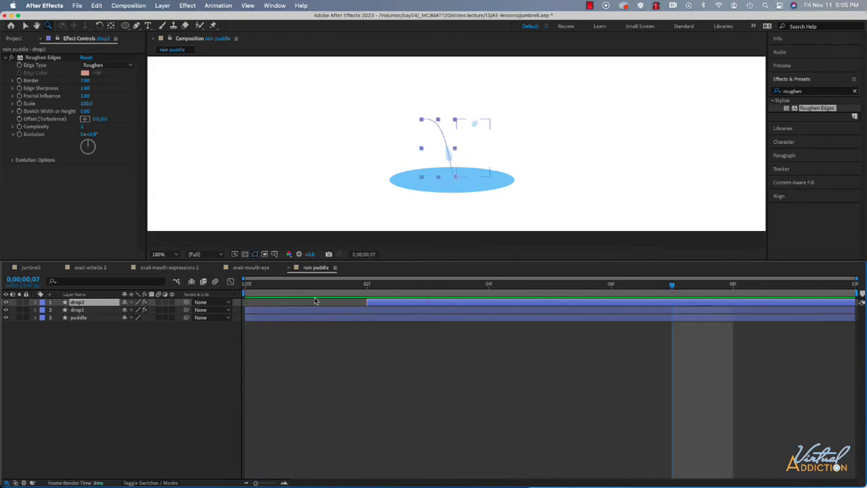
{"action": "left_click", "coordinate": [367, 346]}
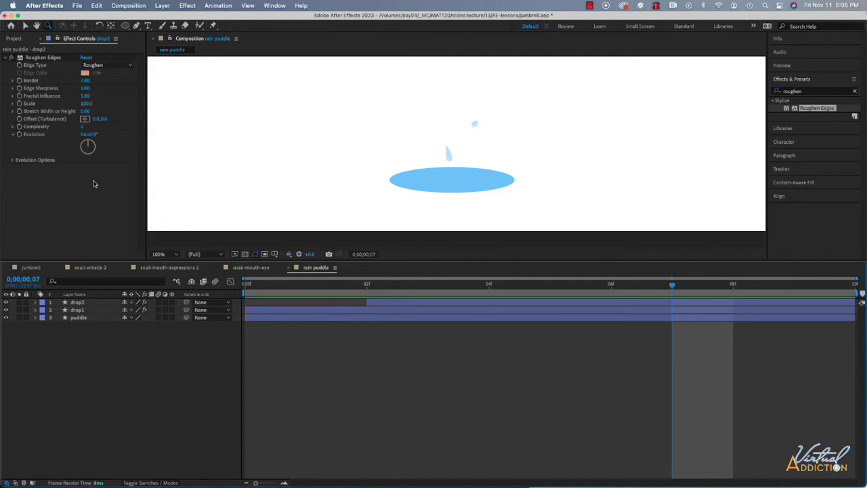
- Duplicate the puddle layer and remove the fill from the copy
{"action": "left_click", "coordinate": [78, 318]}
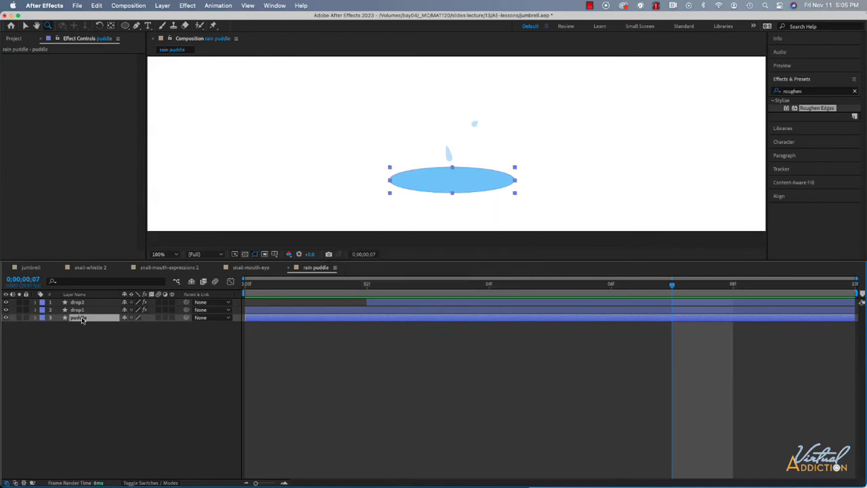
{"action": "key", "text": "super+d"}
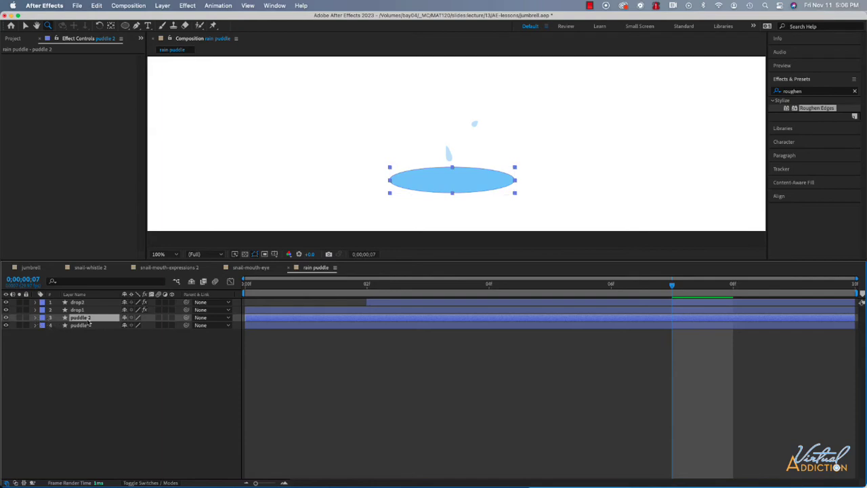
{"action": "left_click", "coordinate": [25, 26]}
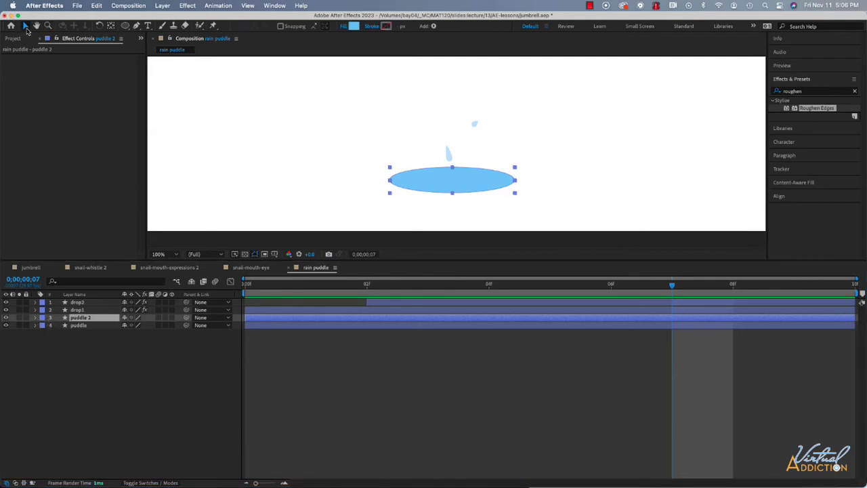
{"action": "left_click", "coordinate": [344, 27]}
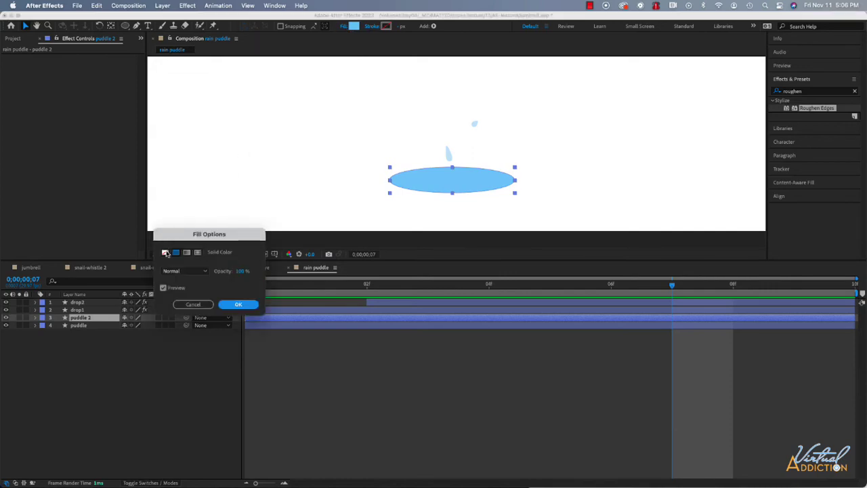
{"action": "left_click", "coordinate": [166, 253]}
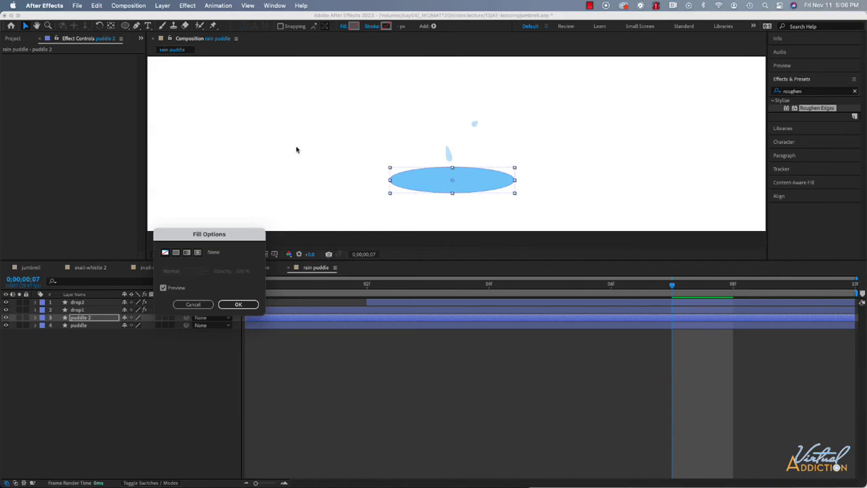
{"action": "left_click", "coordinate": [250, 304]}
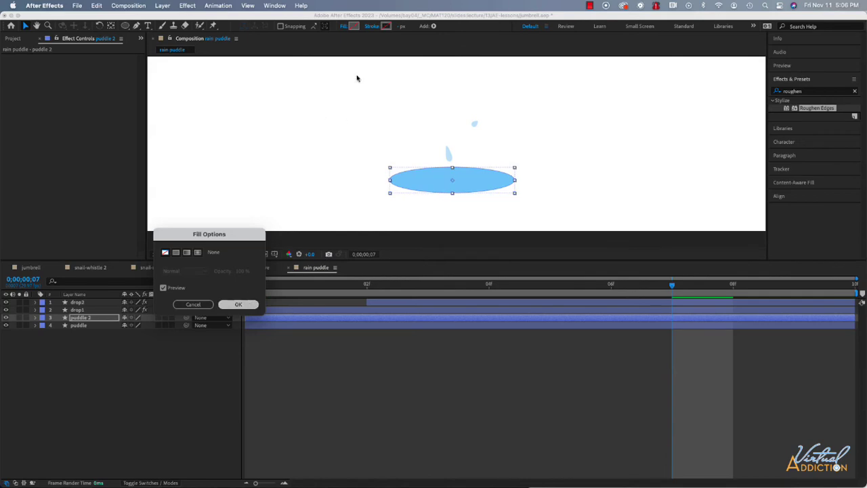
- Give the puddle 2 ellipse a light blue BCE1F8 stroke, 3 px wide
{"action": "left_click", "coordinate": [385, 26]}
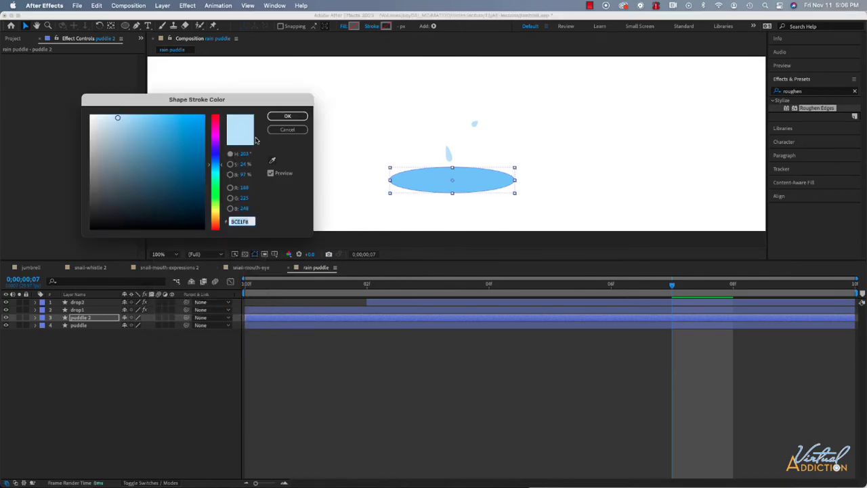
{"action": "left_click", "coordinate": [288, 116]}
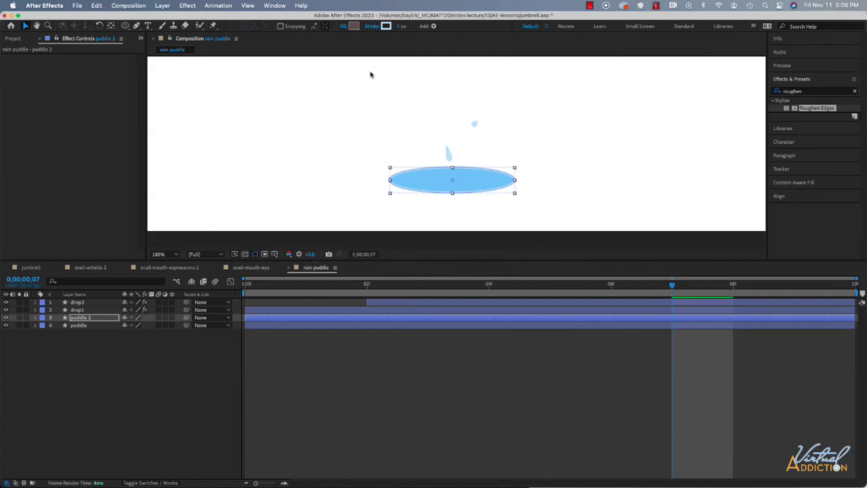
{"action": "left_click", "coordinate": [400, 27]}
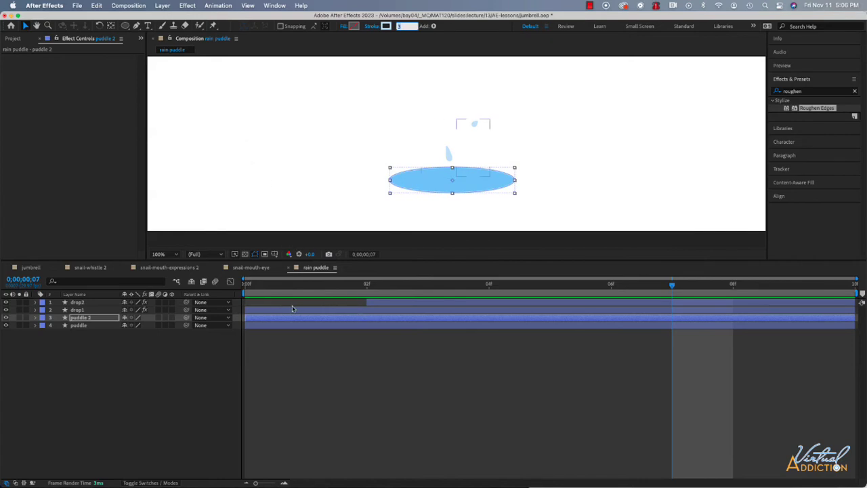
- Try enabling Scale and Opacity keyframes on puddle 2 at frame 0, with Scale set to 5%
{"action": "left_click_drag", "start_coordinate": [672, 284], "coordinate": [209, 291]}
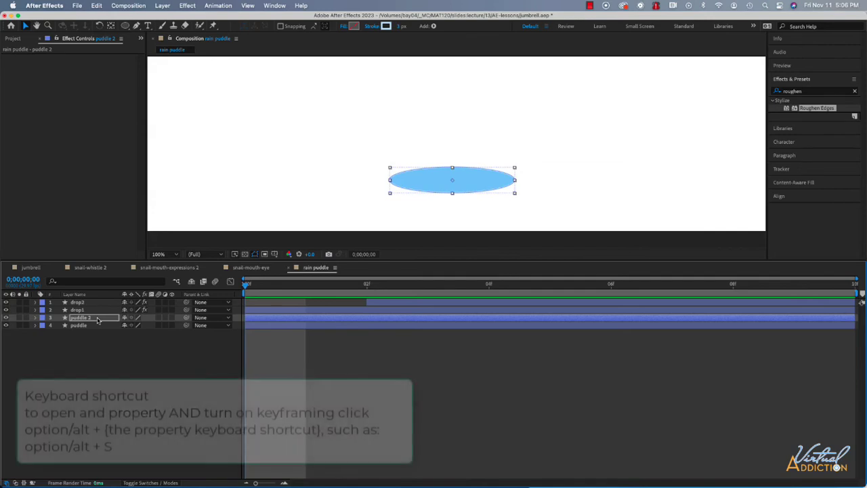
{"action": "key", "text": "alt+s"}
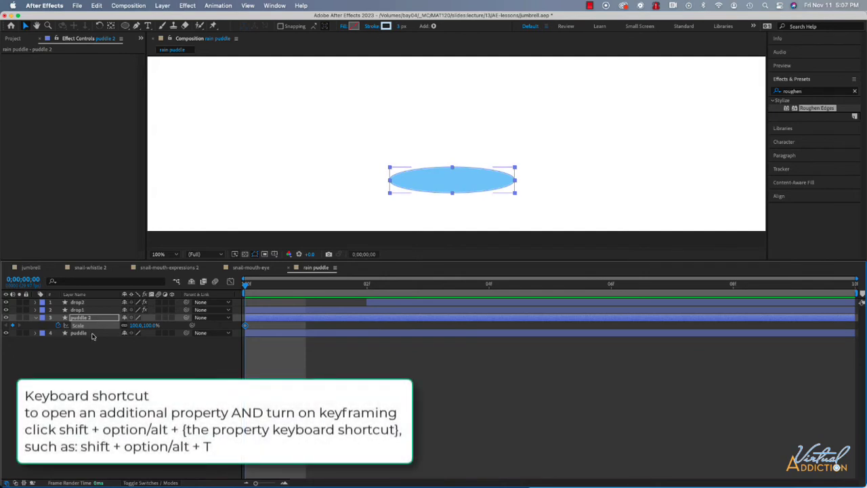
{"action": "key", "text": "shift+alt+t"}
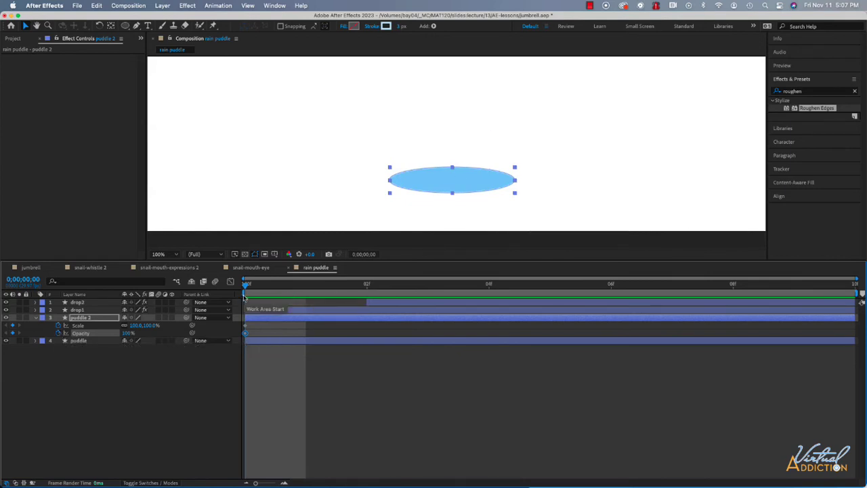
{"action": "left_click", "coordinate": [137, 326]}
{"action": "type", "text": "5"}
{"action": "key", "text": "Return"}
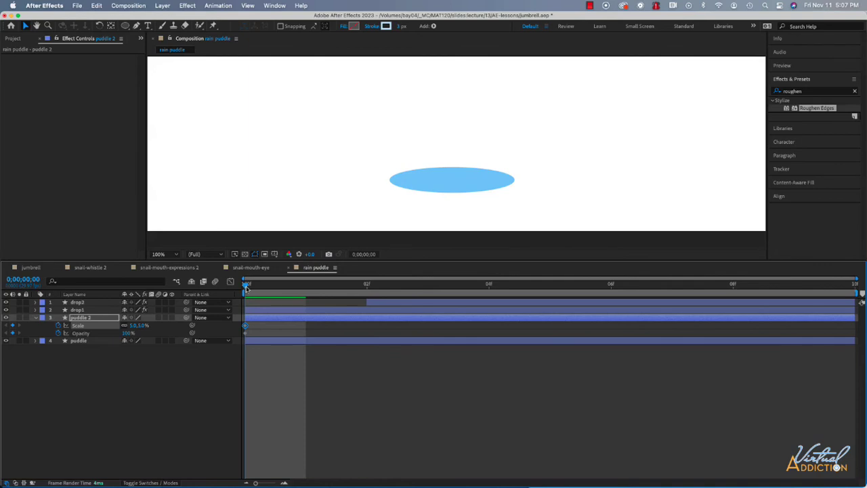
- Try setting puddle 2's Scale to 75% at frame 8, and undo its scale and opacity keyframing
{"action": "left_click", "coordinate": [732, 286]}
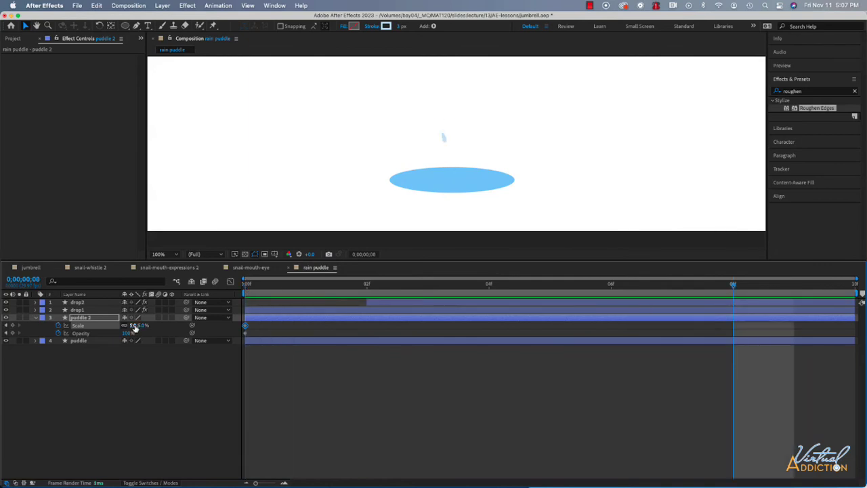
{"action": "left_click", "coordinate": [134, 326]}
{"action": "type", "text": "5"}
{"action": "key", "text": "Return"}
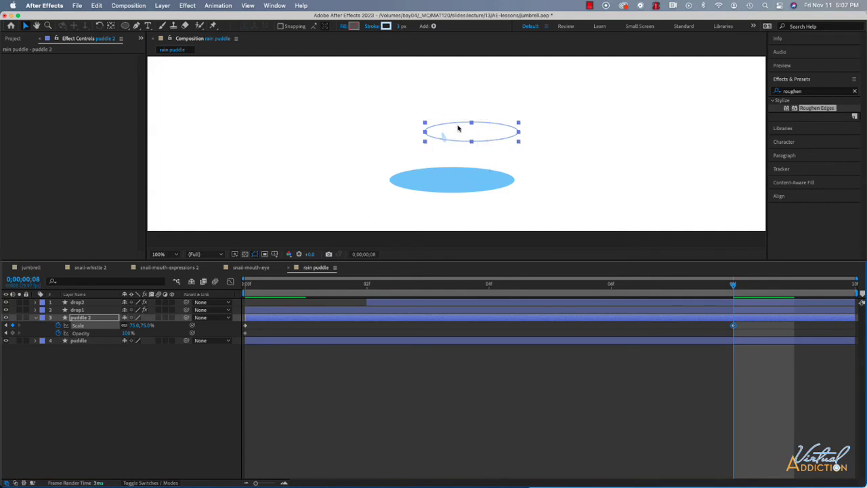
{"action": "key", "text": "super+z"}
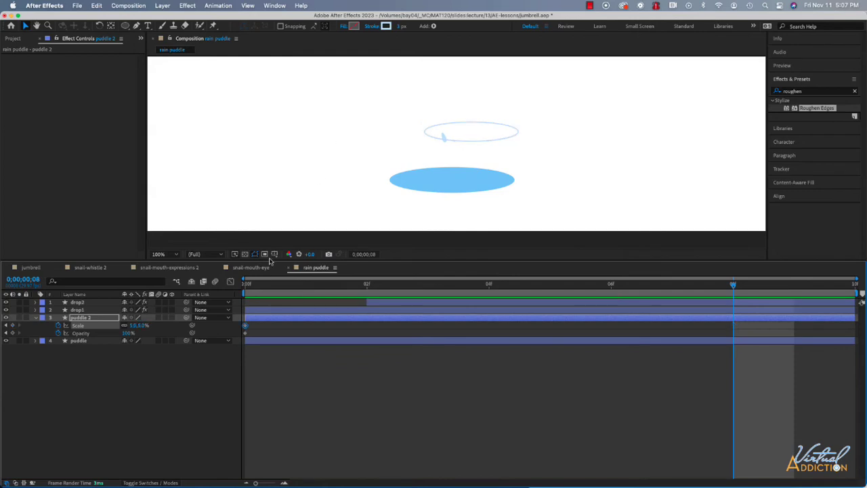
- At frame 0, move puddle 2's anchor point to the center of the puddle ellipse
{"action": "key", "text": "Home"}
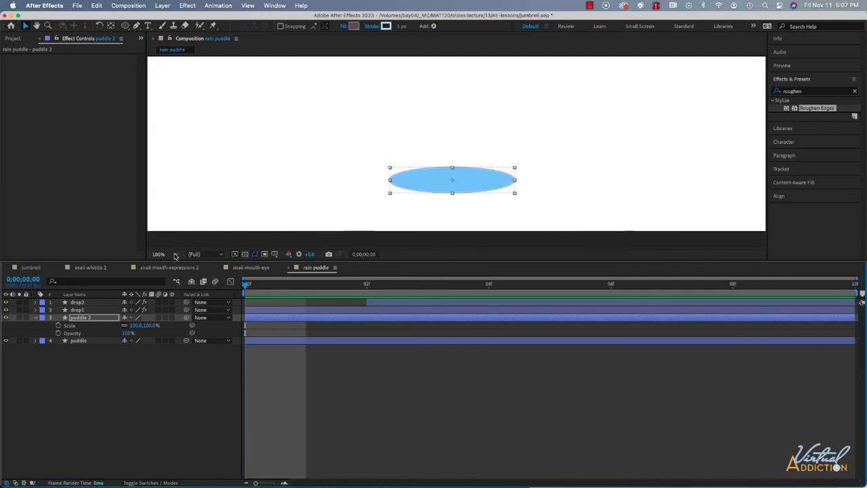
{"action": "left_click", "coordinate": [175, 256]}
{"action": "left_click", "coordinate": [174, 269]}
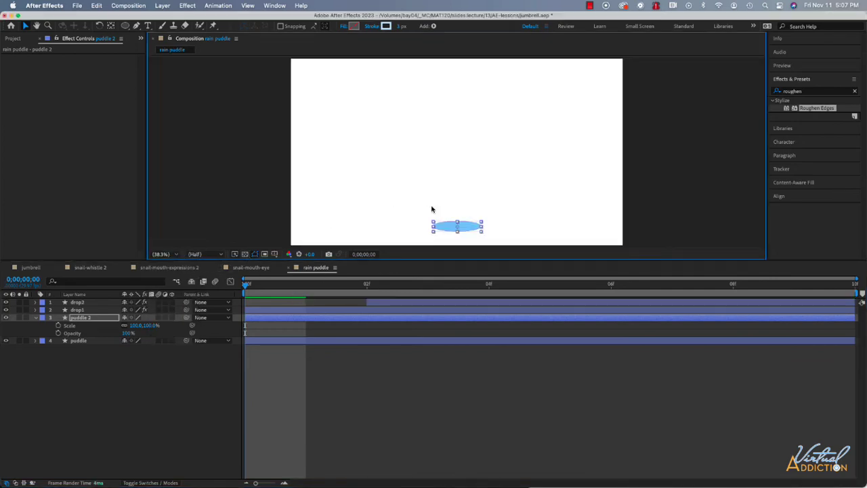
{"action": "key", "text": "y"}
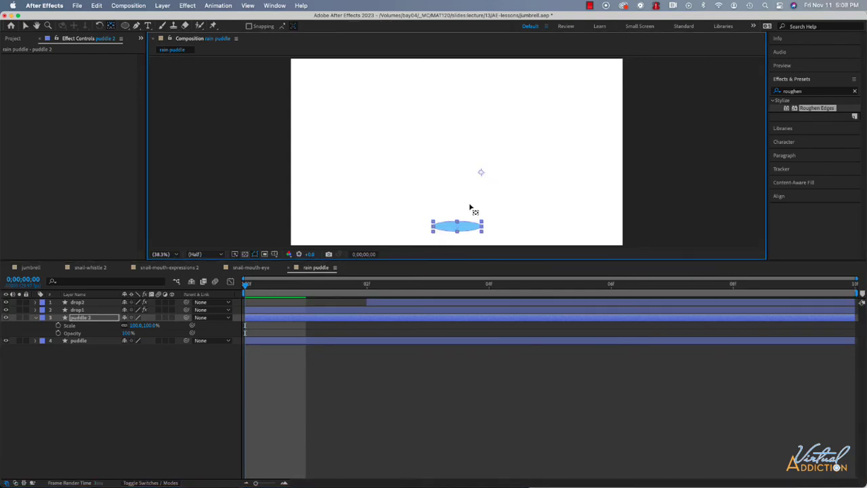
{"action": "left_click_drag", "start_coordinate": [470, 205], "coordinate": [457, 226]}
- Enable Scale and Opacity keyframes on puddle 2 at frame 0, and set Scale to 5%
{"action": "left_click", "coordinate": [59, 325]}
{"action": "left_click", "coordinate": [59, 333]}
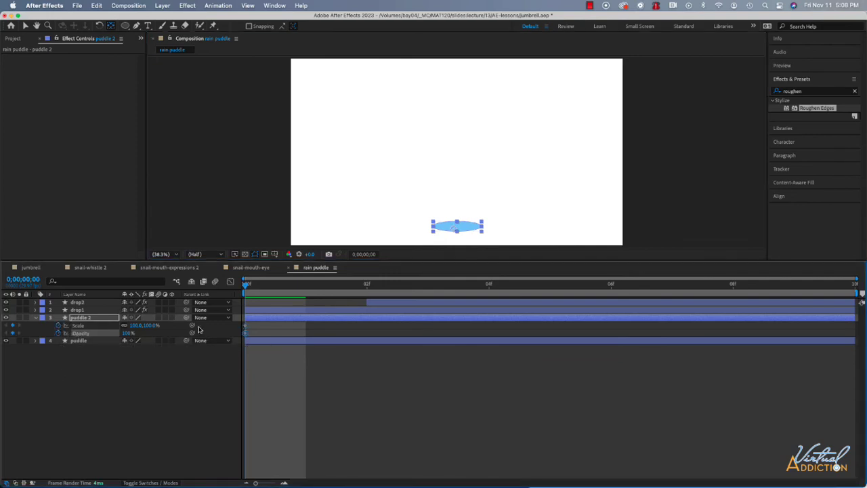
{"action": "left_click", "coordinate": [442, 231]}
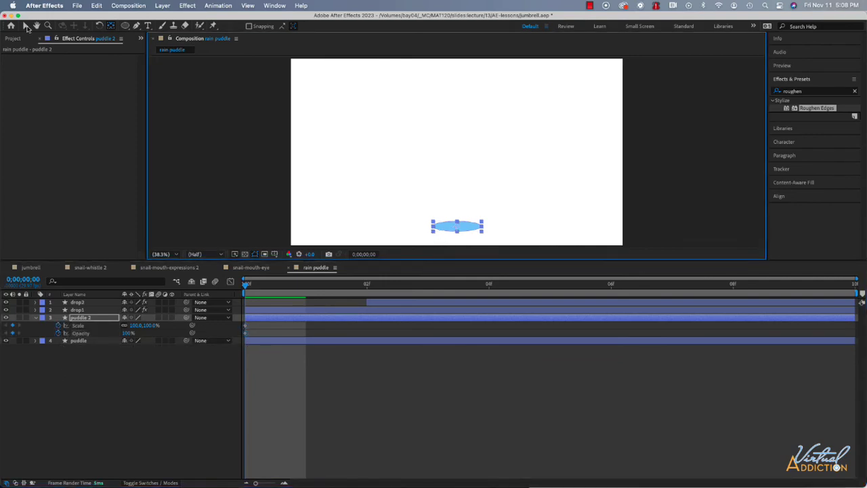
{"action": "left_click", "coordinate": [26, 27]}
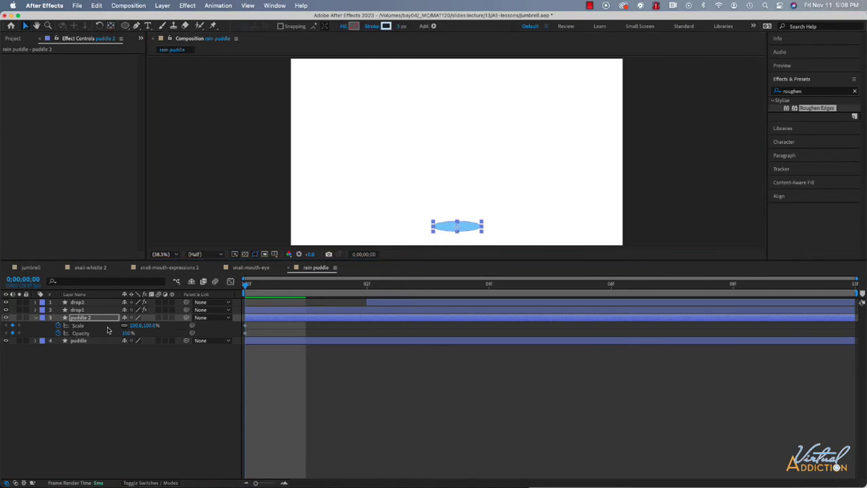
{"action": "left_click", "coordinate": [136, 326]}
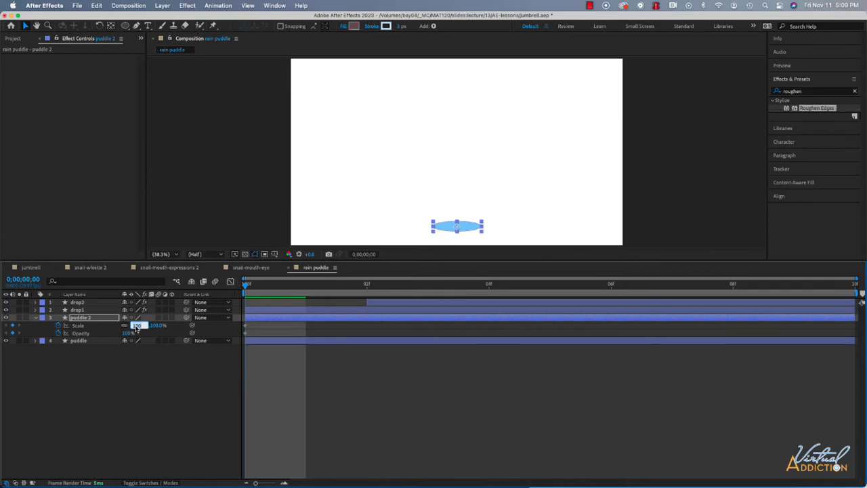
{"action": "type", "text": "5"}
{"action": "key", "text": "Return"}
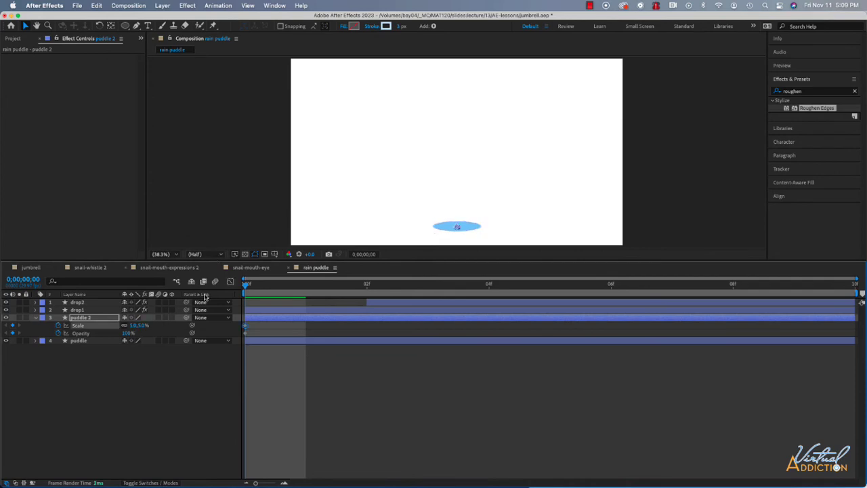
- Set puddle 2's Scale to 75% at frame 8 so the ripple ring grows inside the puddle
{"action": "left_click", "coordinate": [48, 27]}
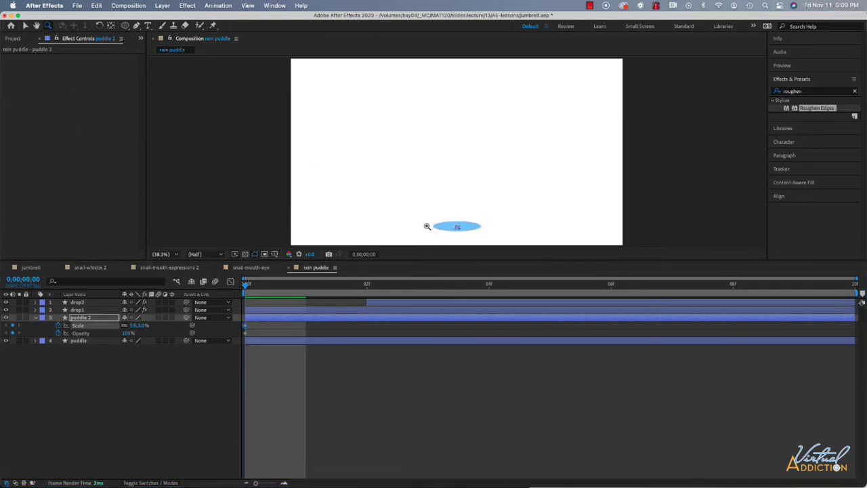
{"action": "left_click_drag", "start_coordinate": [411, 193], "coordinate": [510, 257]}
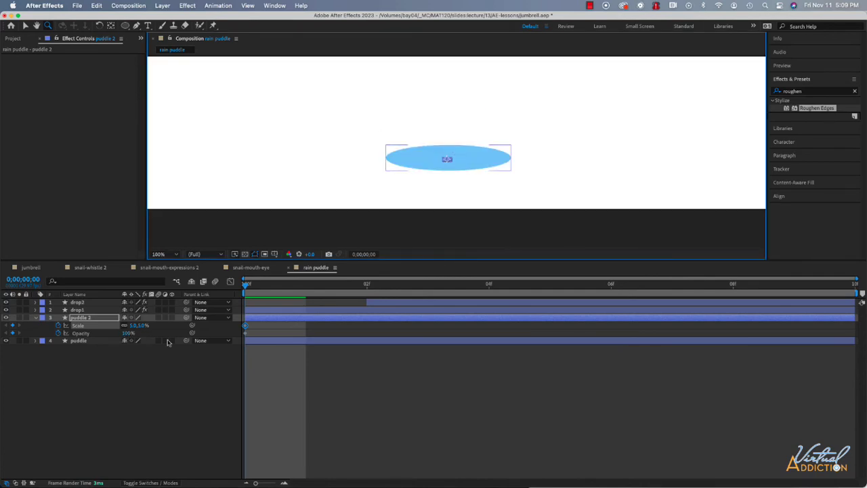
{"action": "left_click", "coordinate": [25, 279]}
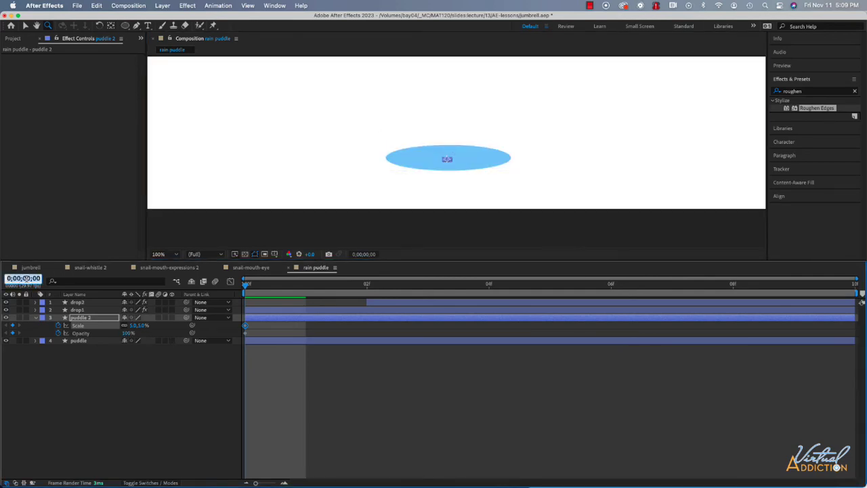
{"action": "type", "text": "8"}
{"action": "key", "text": "Return"}
{"action": "left_click", "coordinate": [133, 325]}
{"action": "type", "text": "5"}
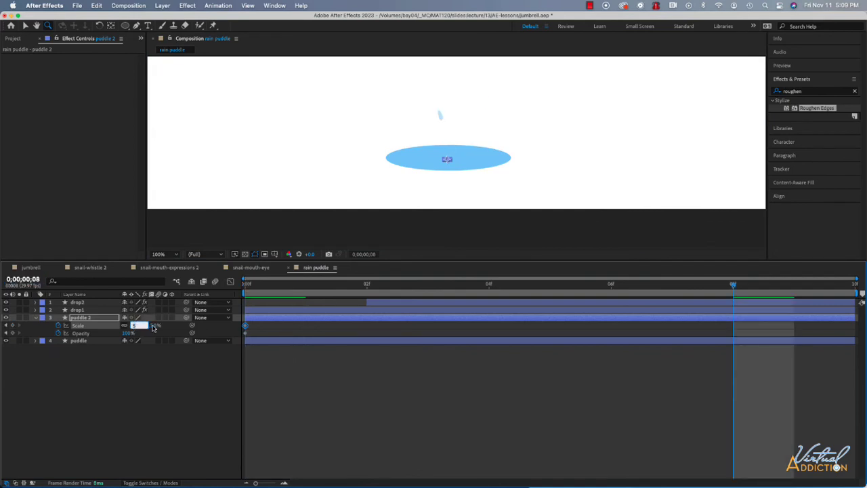
{"action": "key", "text": "Return"}
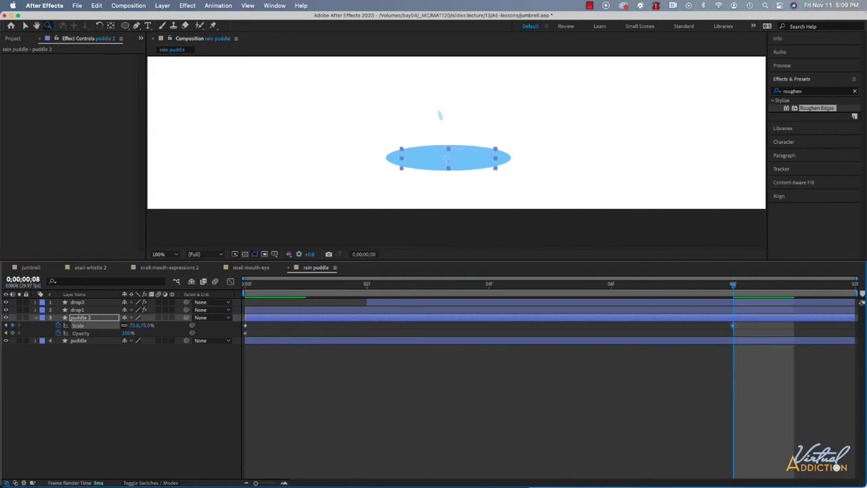
- Set puddle 2's Opacity to 0% at frame 8 and preview the fading ripple from the beginning
{"action": "left_click", "coordinate": [129, 333]}
{"action": "type", "text": "0"}
{"action": "key", "text": "Return"}
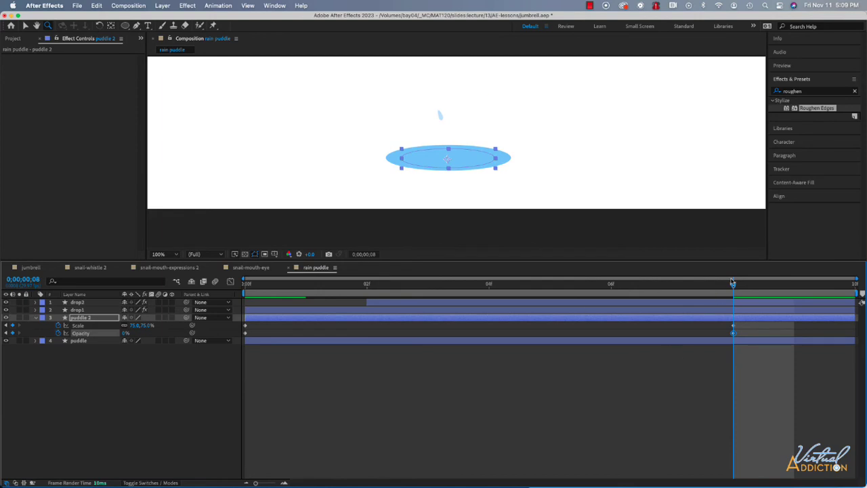
{"action": "key", "text": "Home"}
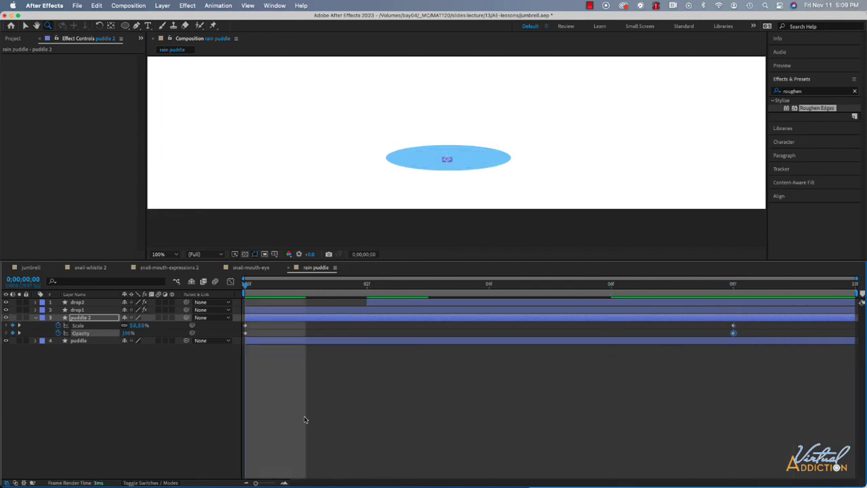
{"action": "left_click", "coordinate": [183, 416]}
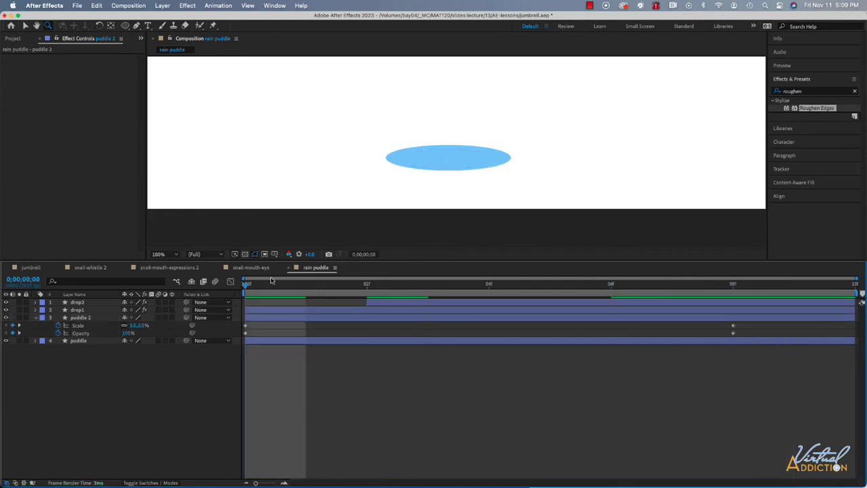
{"action": "key", "text": "space"}
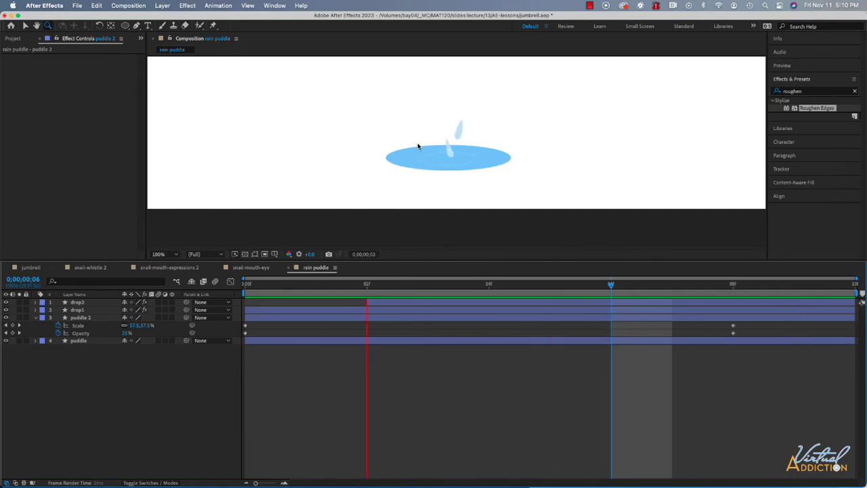
- Lighten puddle 2's stroke color to CFEAFB and preview the ripple animation
{"action": "left_click", "coordinate": [79, 321]}
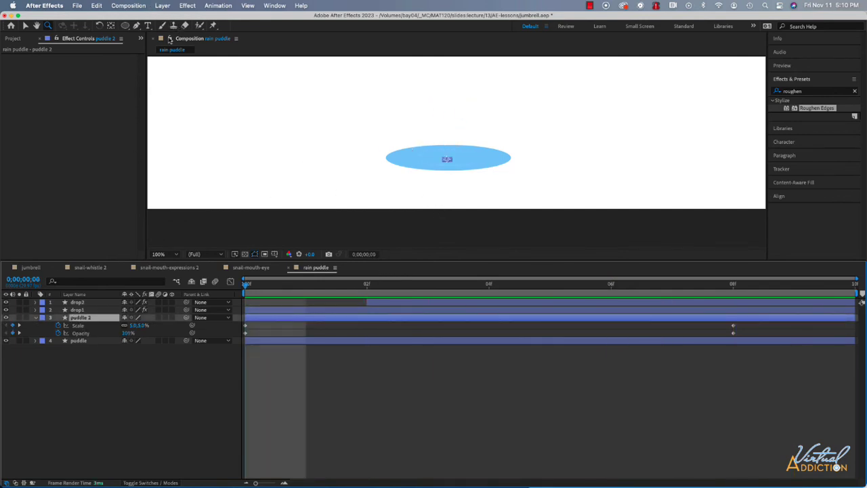
{"action": "left_click", "coordinate": [26, 26]}
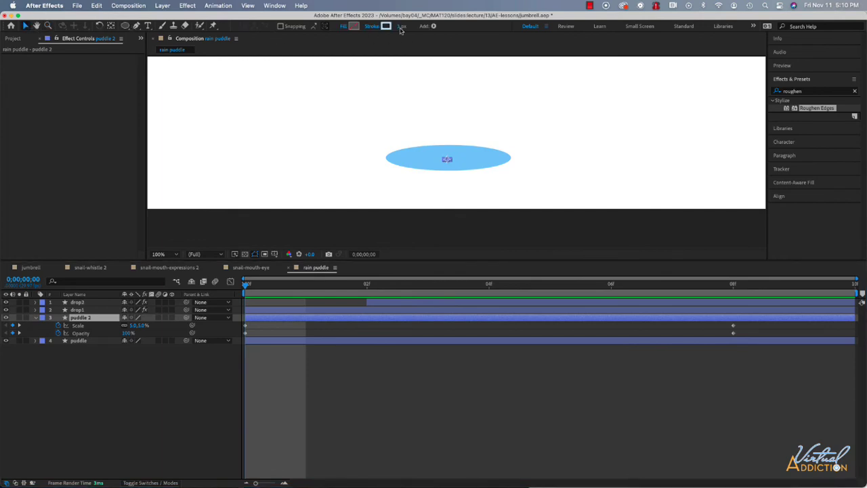
{"action": "left_click", "coordinate": [385, 25]}
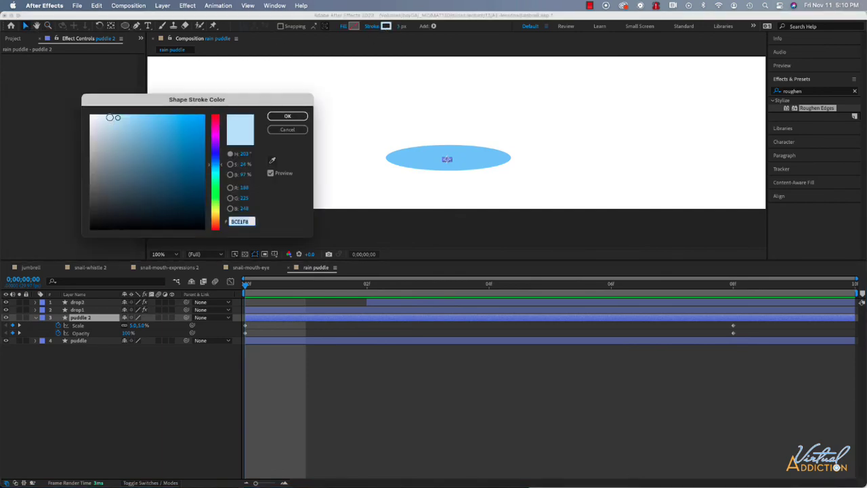
{"action": "left_click", "coordinate": [110, 117]}
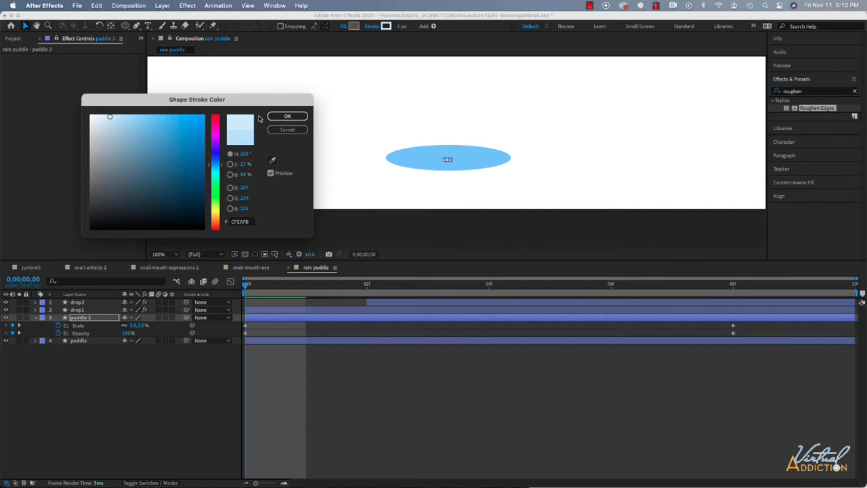
{"action": "left_click", "coordinate": [288, 116]}
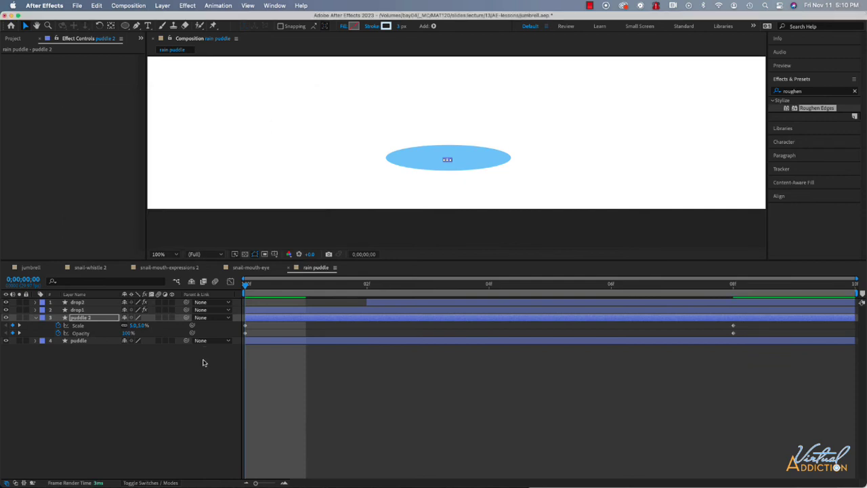
{"action": "key", "text": "space"}
{"action": "key", "text": "space"}
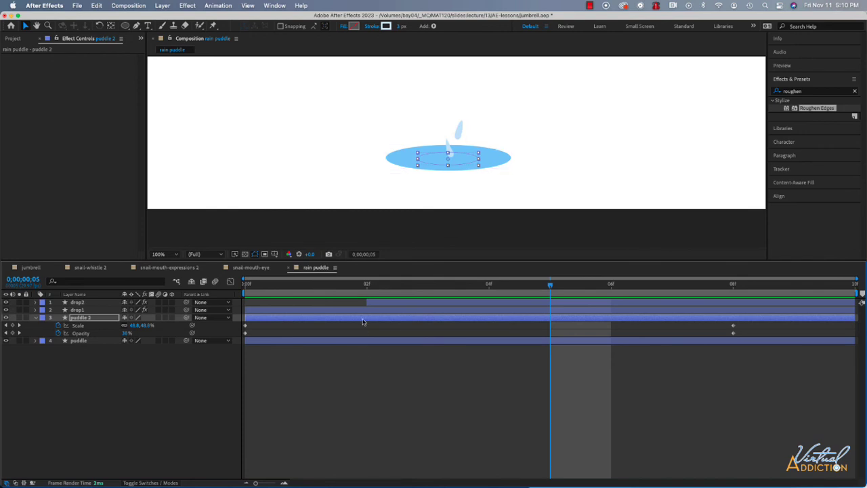
- Add the rain puddle composition to jumbrell directly below snail-whistle 2, starting its layer at 0;00;06;15
{"action": "left_click", "coordinate": [31, 268]}
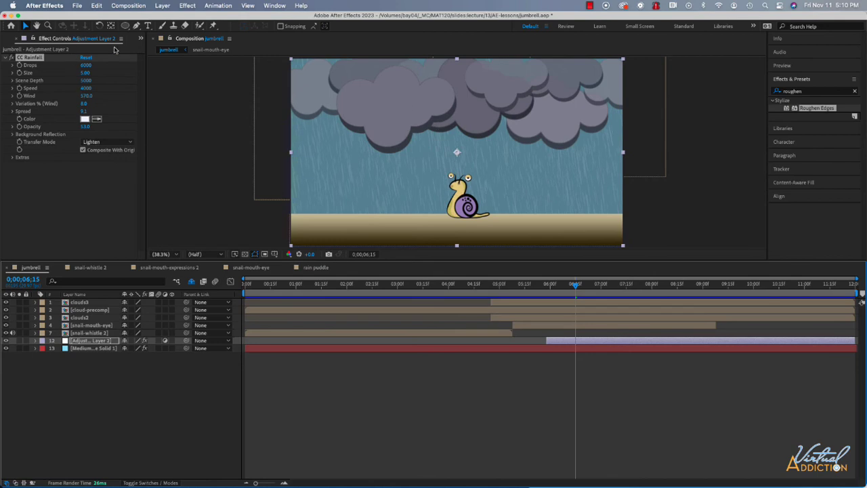
{"action": "left_click", "coordinate": [140, 38]}
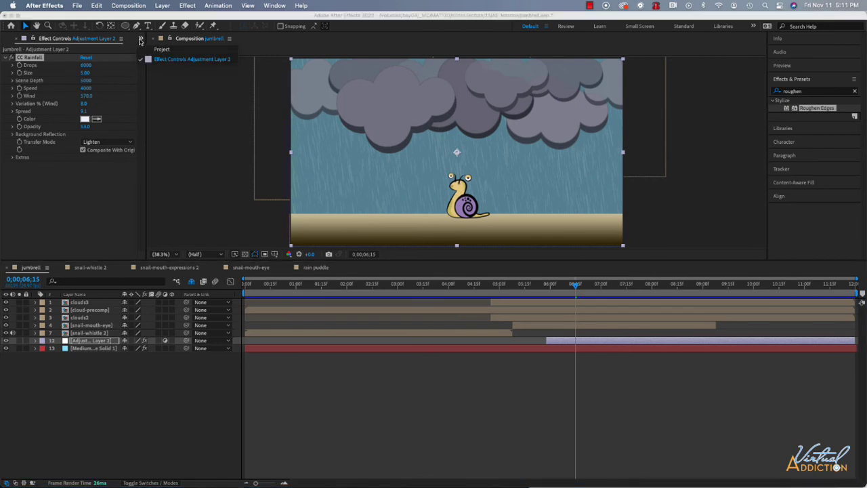
{"action": "left_click", "coordinate": [161, 49]}
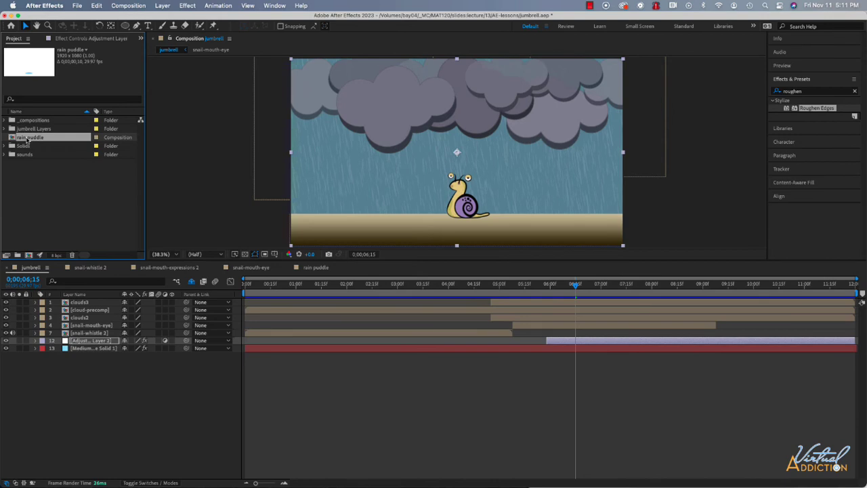
{"action": "left_click_drag", "start_coordinate": [27, 140], "coordinate": [88, 346]}
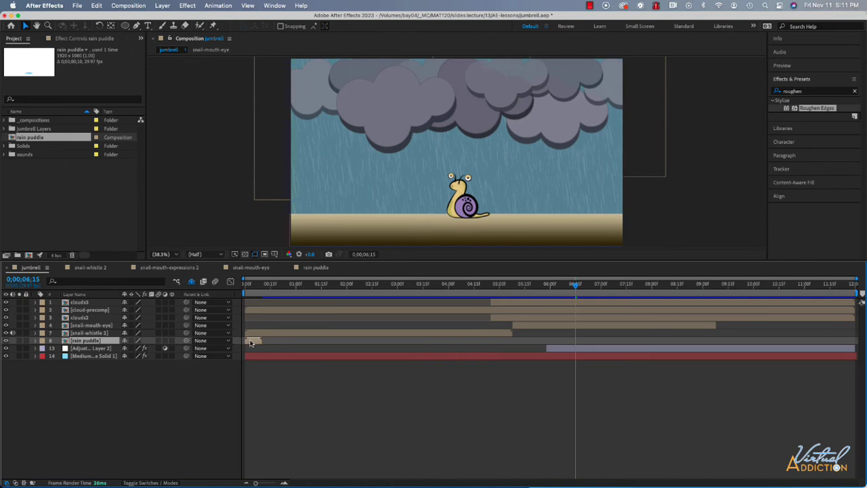
{"action": "left_click_drag", "start_coordinate": [249, 342], "coordinate": [579, 342]}
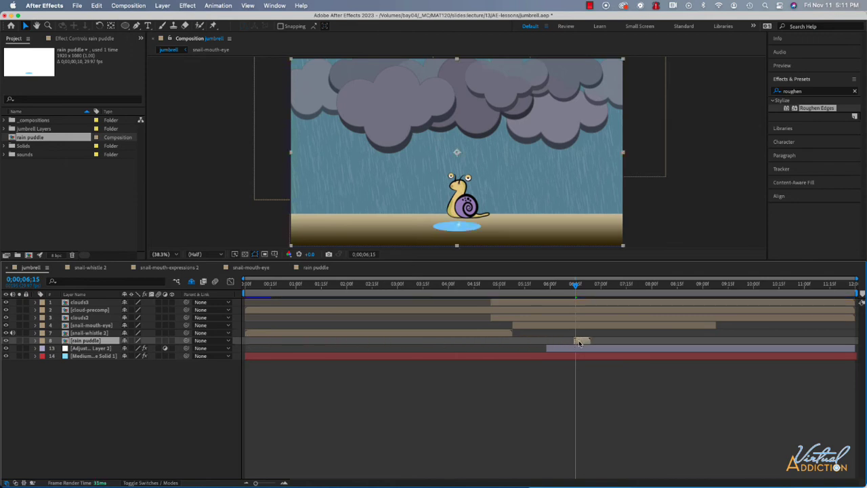
{"action": "left_click", "coordinate": [449, 229]}
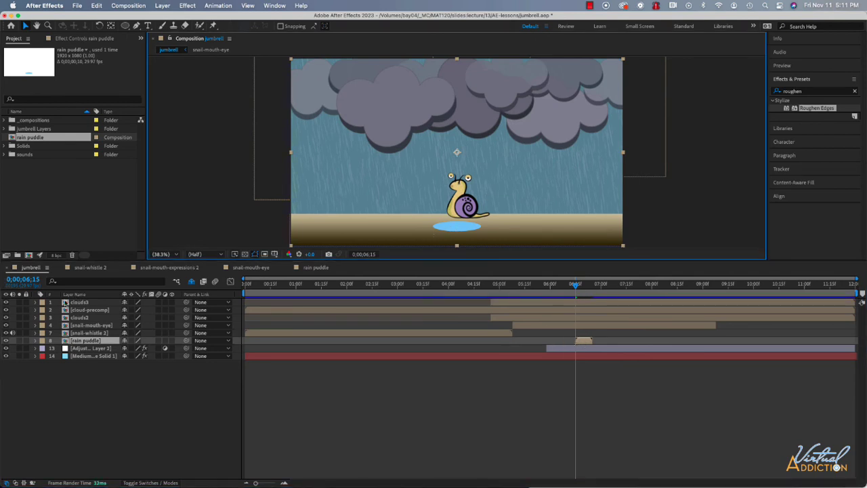
{"action": "left_click", "coordinate": [75, 340]}
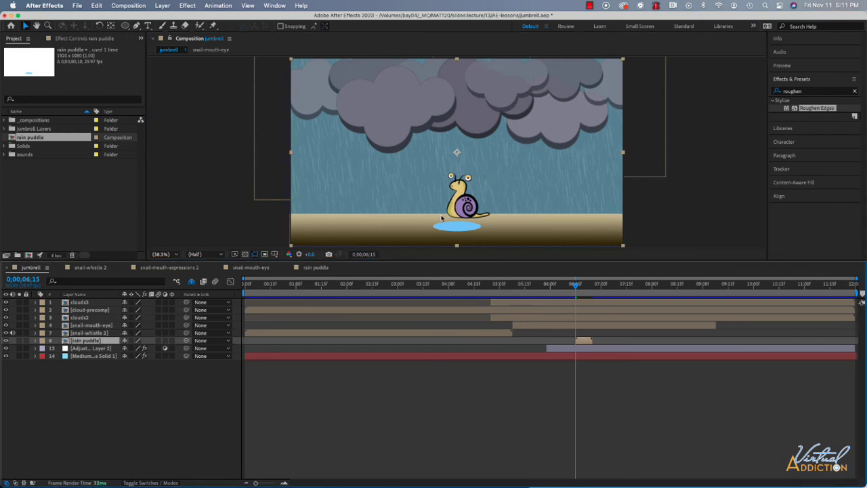
- Crop the rain puddle composition to a region of interest tightly enclosing the puddle and the full reach of its splash drops
{"action": "left_click", "coordinate": [310, 269]}
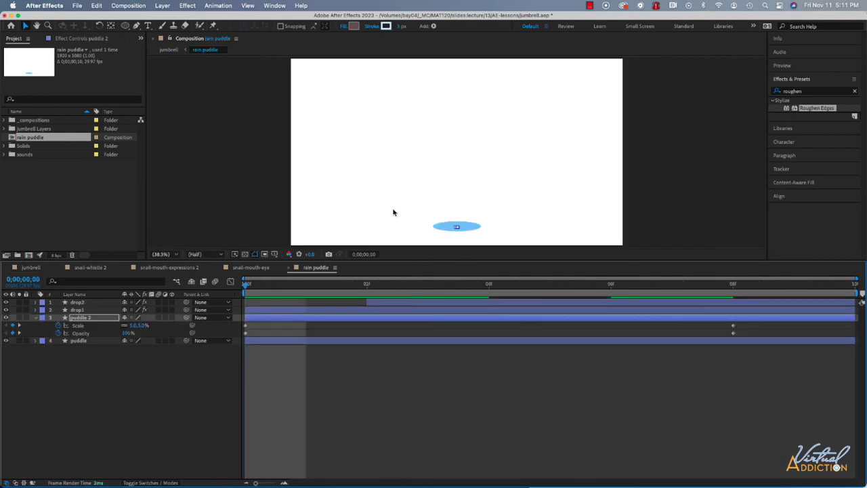
{"action": "left_click_drag", "start_coordinate": [244, 284], "coordinate": [589, 293]}
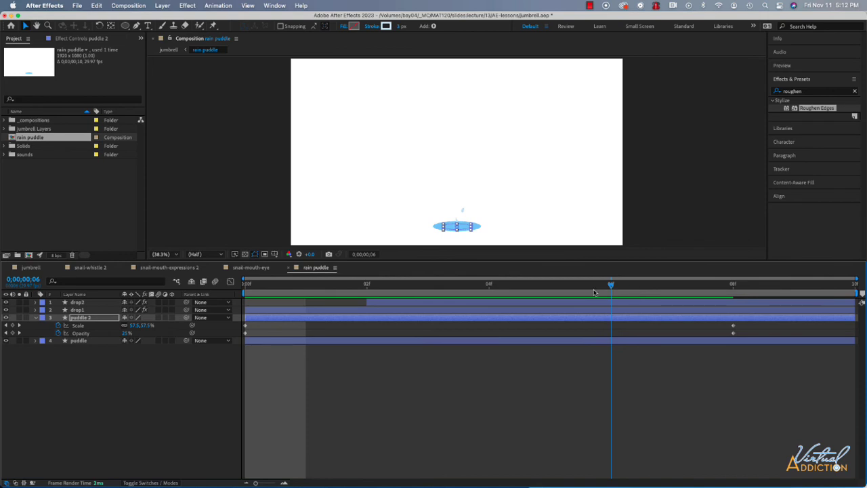
{"action": "left_click", "coordinate": [652, 288]}
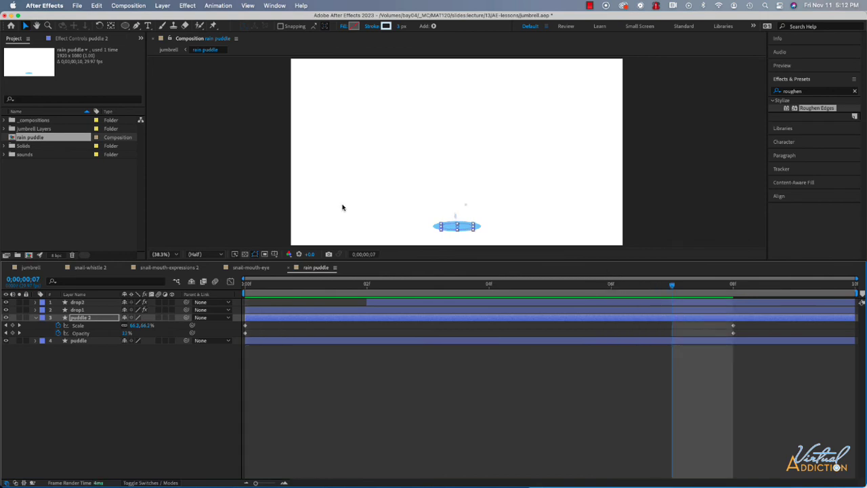
{"action": "left_click", "coordinate": [264, 254]}
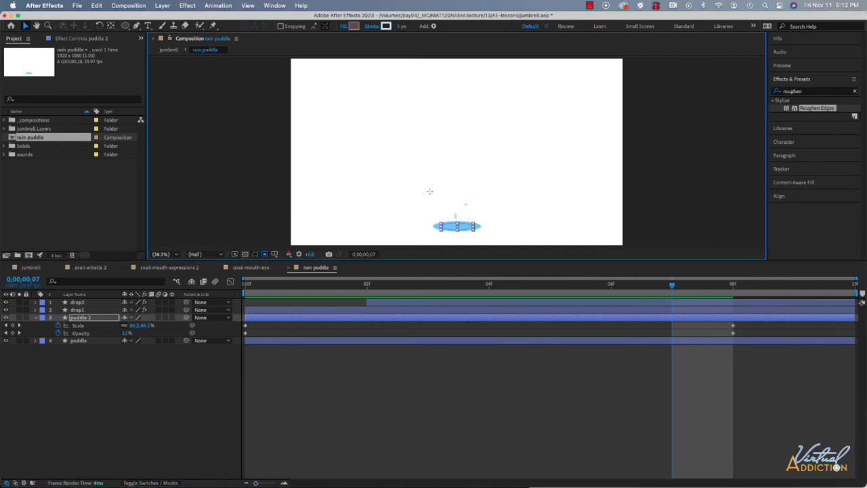
{"action": "left_click_drag", "start_coordinate": [427, 189], "coordinate": [484, 235]}
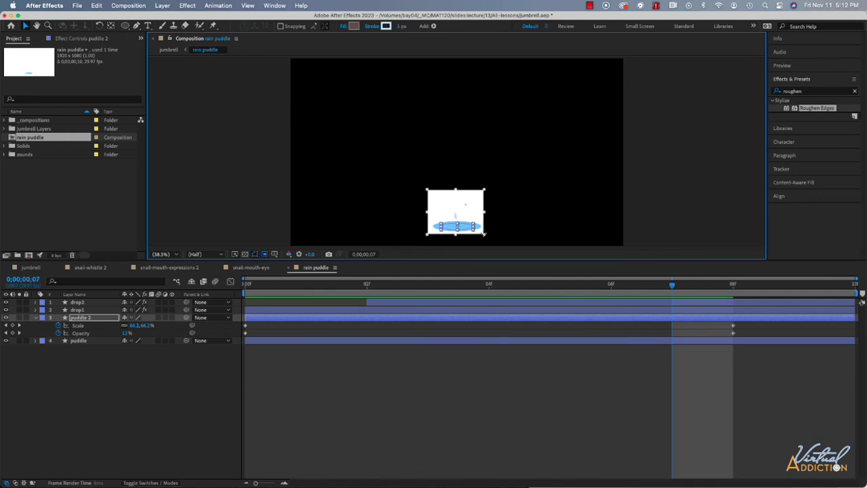
{"action": "left_click", "coordinate": [128, 5]}
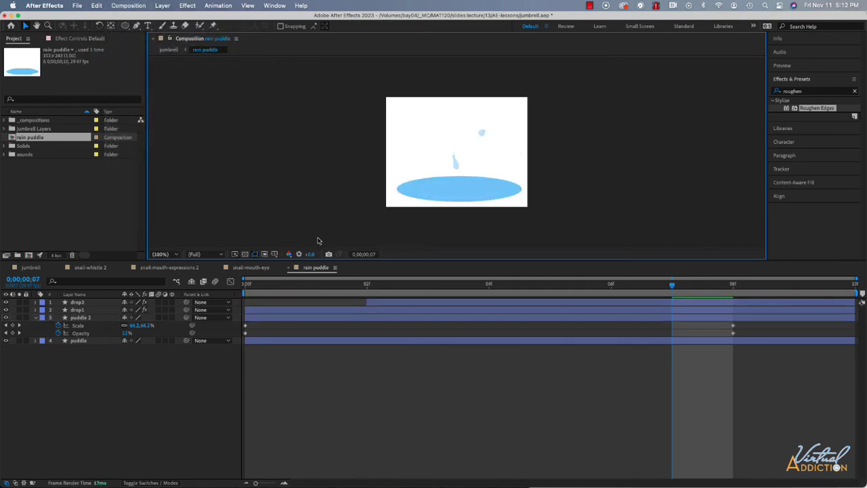
- At frame 5, adjust the Border value of drop1's Roughen Edges effect
{"action": "left_click_drag", "start_coordinate": [672, 288], "coordinate": [567, 292]}
{"action": "left_click_drag", "start_coordinate": [674, 292], "coordinate": [563, 293]}
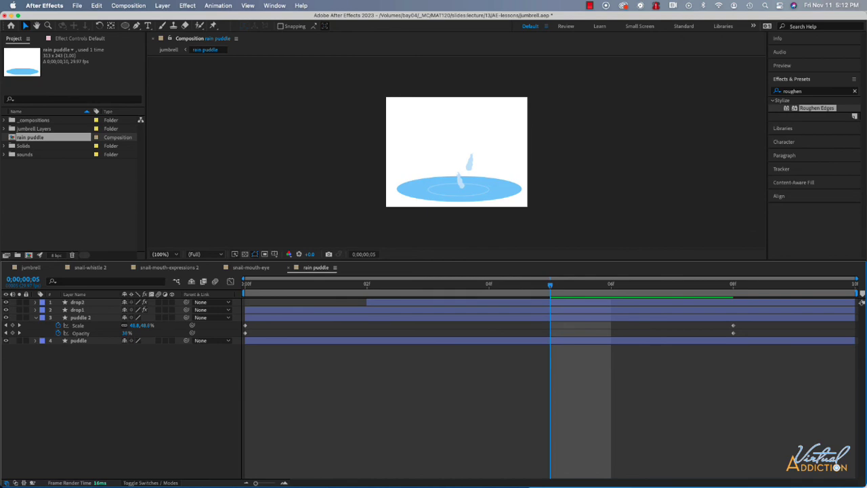
{"action": "left_click", "coordinate": [79, 309]}
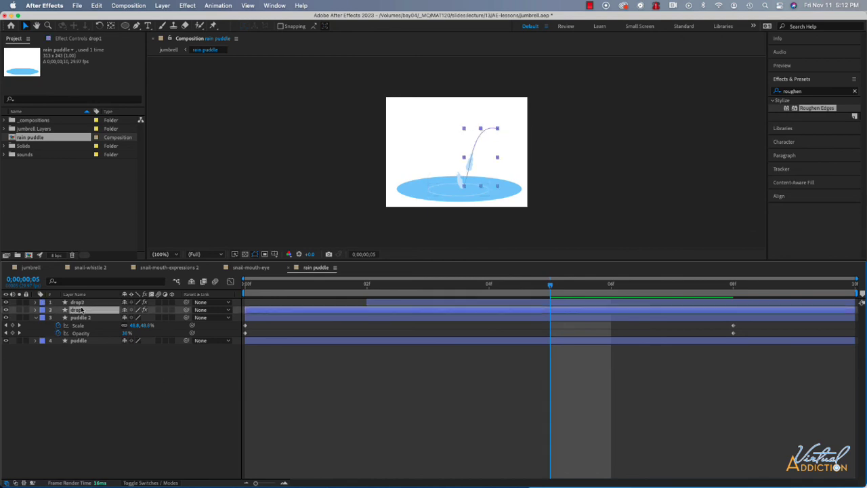
{"action": "left_click", "coordinate": [35, 309]}
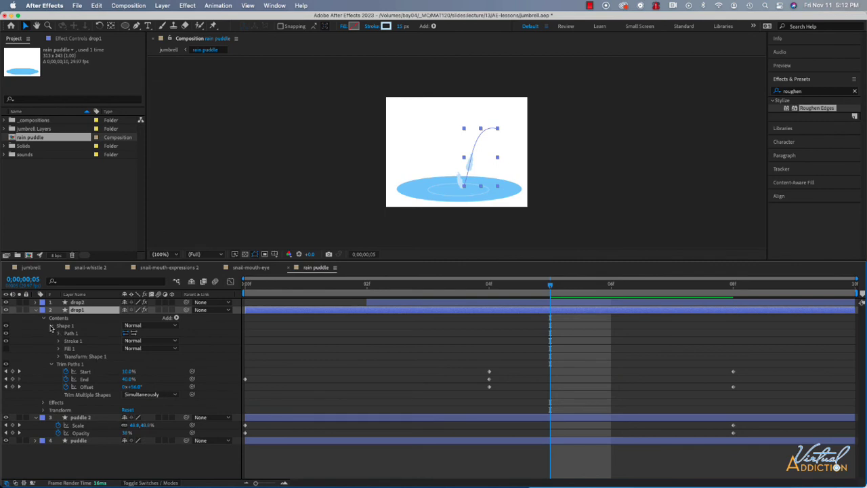
{"action": "left_click", "coordinate": [51, 326]}
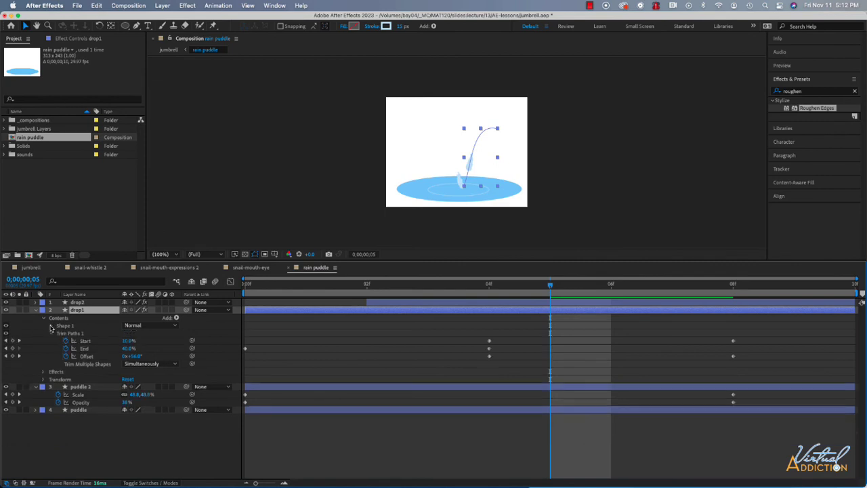
{"action": "left_click", "coordinate": [43, 373]}
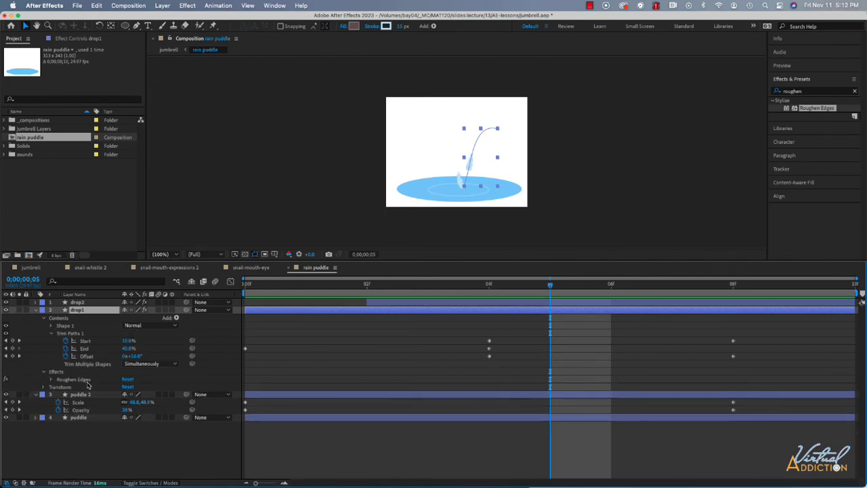
{"action": "left_click", "coordinate": [52, 380]}
{"action": "left_click", "coordinate": [127, 402]}
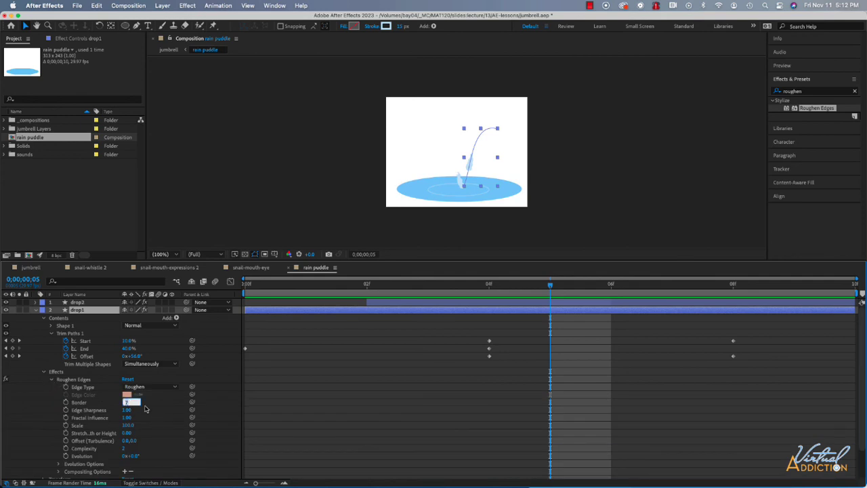
{"action": "key", "text": "Return"}
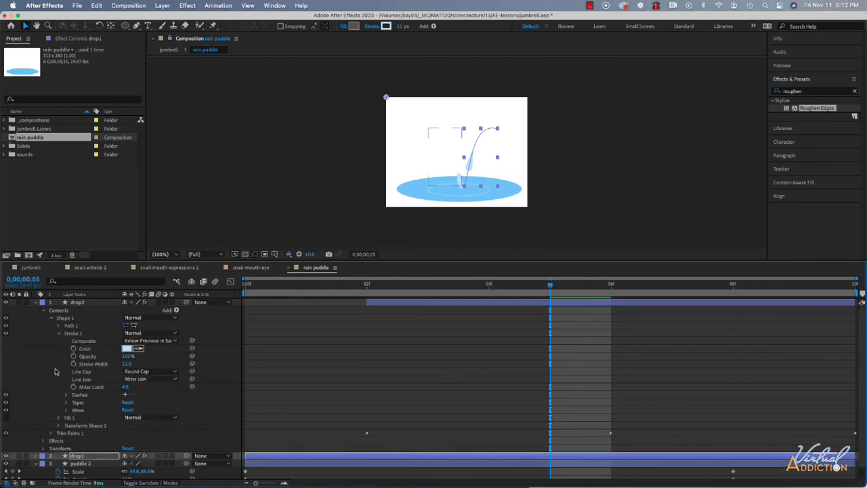
- Set the Border of drop2's Roughen Edges effect to 3
{"action": "left_click", "coordinate": [44, 310]}
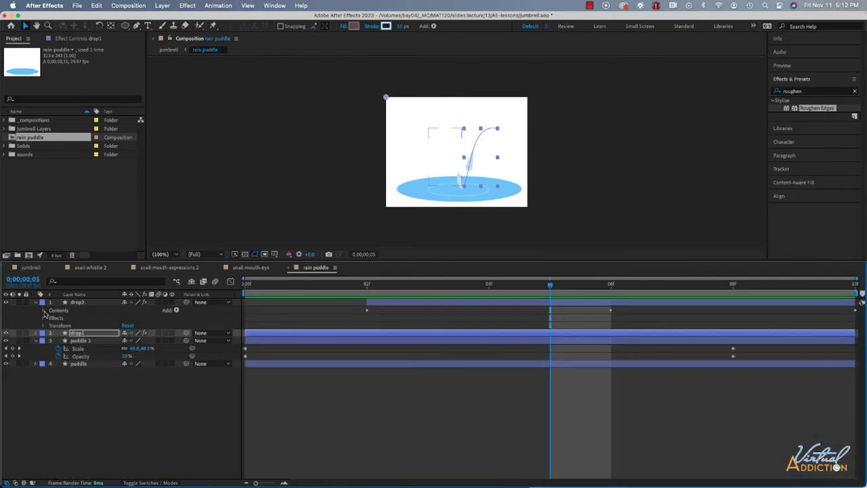
{"action": "left_click", "coordinate": [43, 318]}
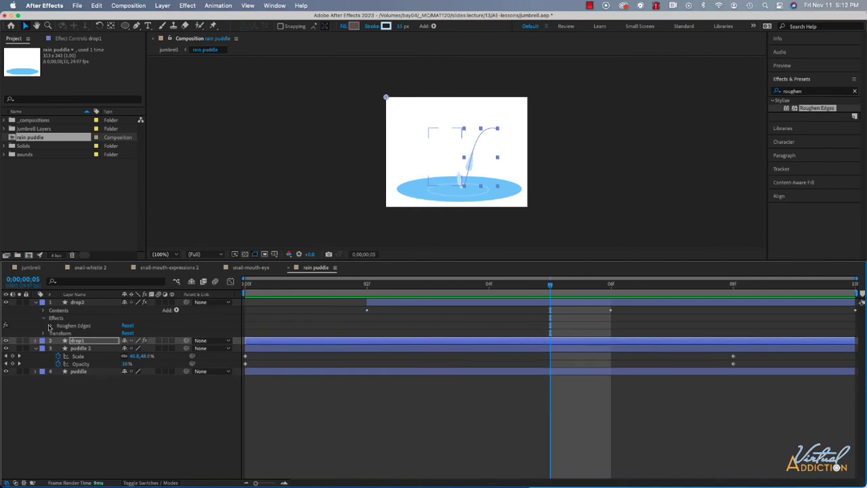
{"action": "left_click", "coordinate": [51, 326]}
{"action": "left_click", "coordinate": [127, 348]}
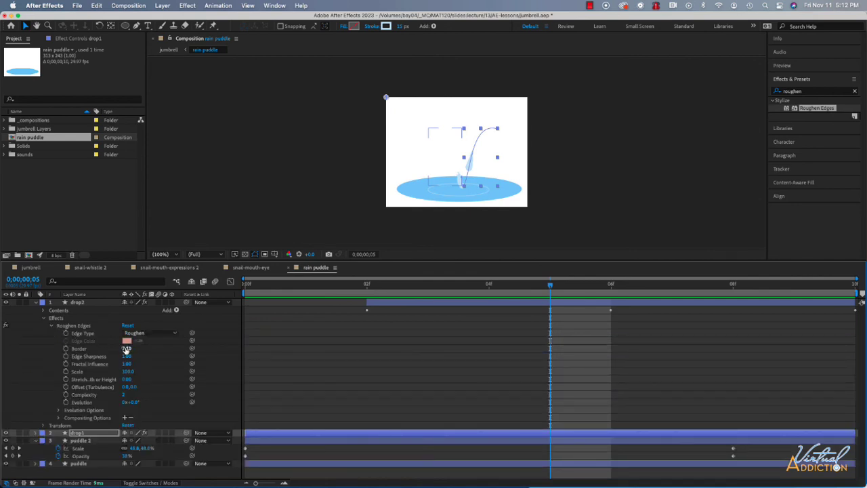
{"action": "type", "text": "3"}
{"action": "key", "text": "Return"}
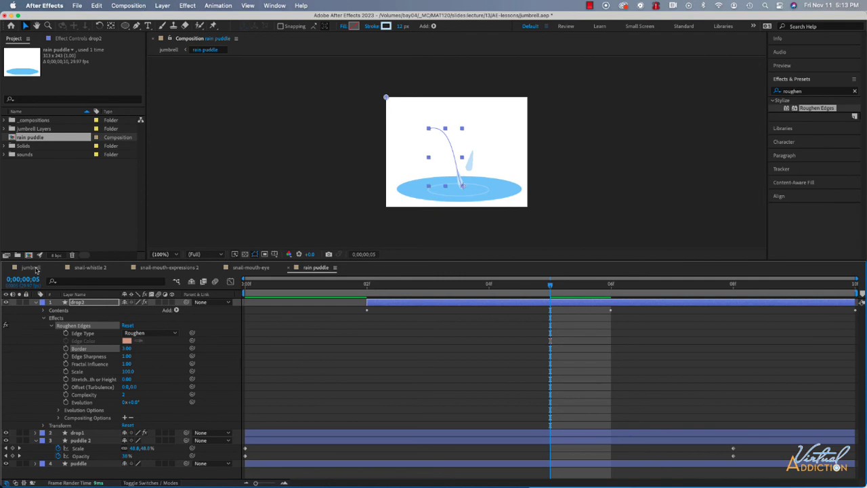
- In jumbrell, move the rain puddle onto the ground to the left of the snail and enable time remapping on its layer
{"action": "left_click", "coordinate": [31, 267]}
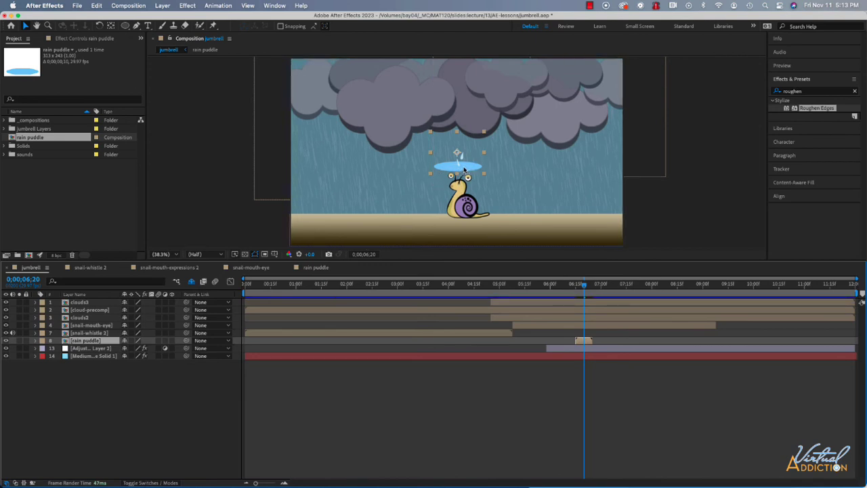
{"action": "left_click_drag", "start_coordinate": [466, 170], "coordinate": [380, 216]}
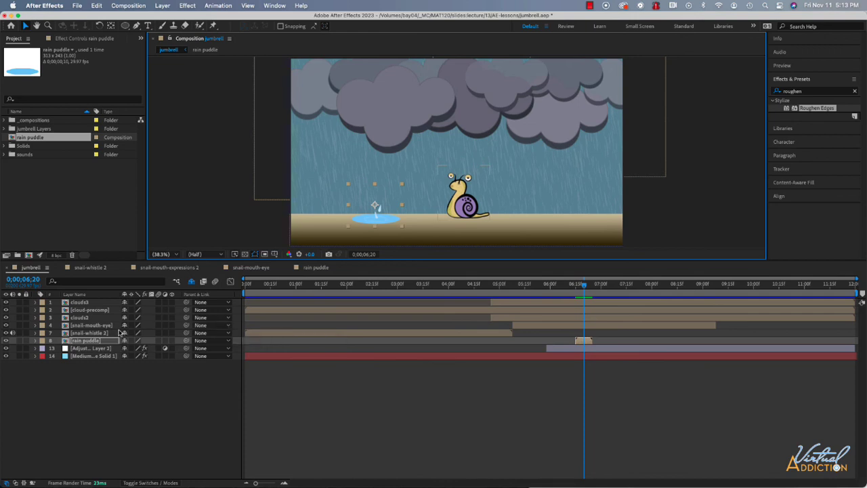
{"action": "right_click", "coordinate": [96, 342]}
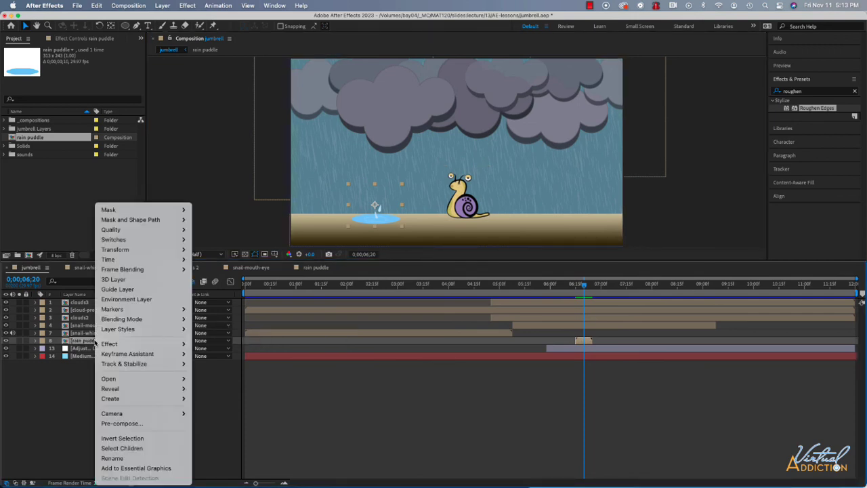
{"action": "mouse_move", "coordinate": [134, 260]}
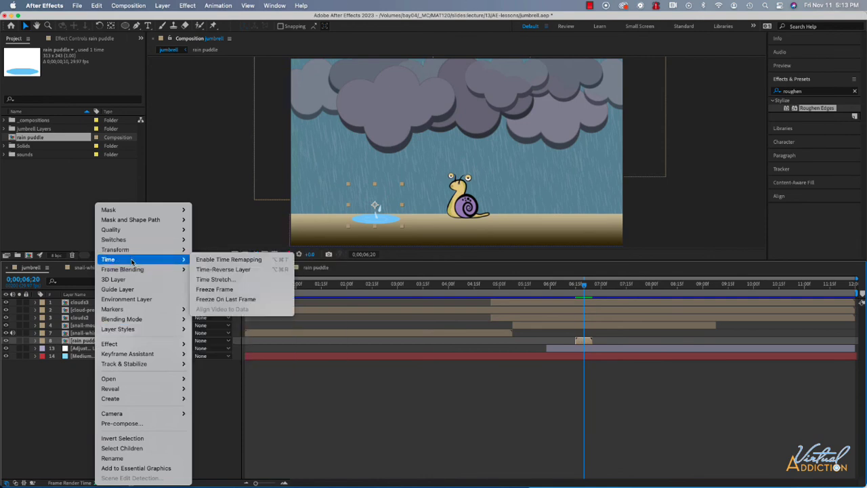
{"action": "left_click", "coordinate": [224, 260]}
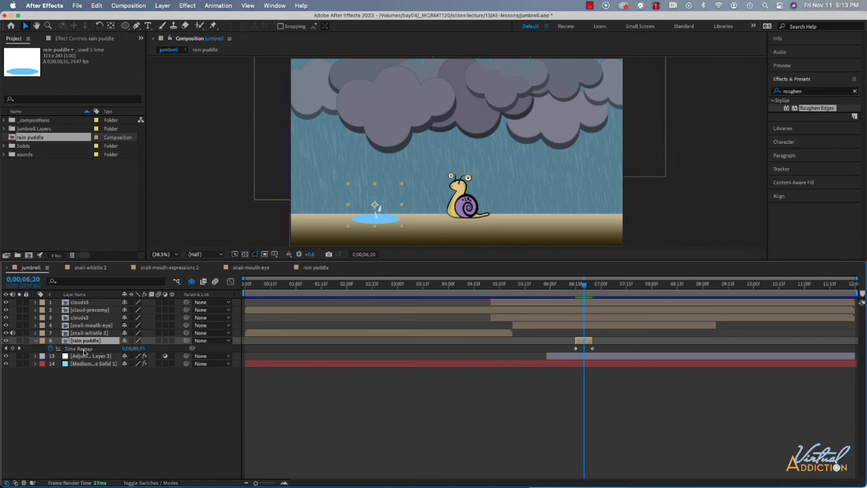
- Add a loopOut() expression to the rain puddle layer's Time Remap property
{"action": "left_click", "coordinate": [51, 350], "text": "alt"}
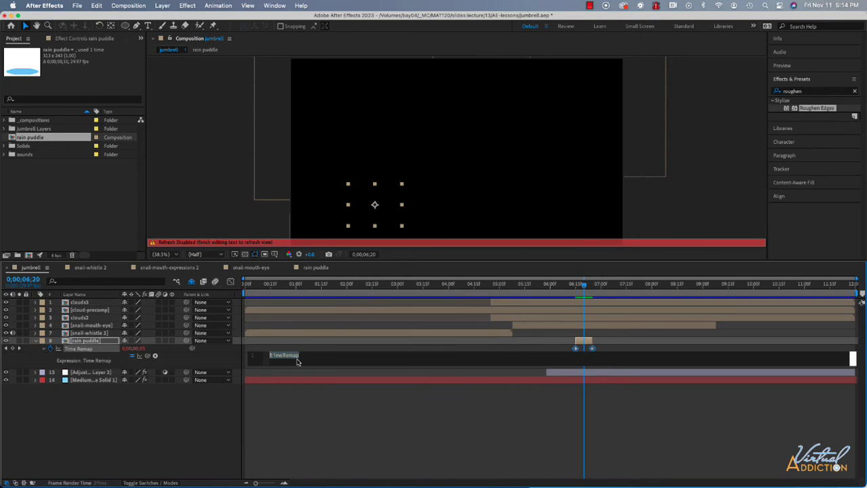
{"action": "type", "text": "l"}
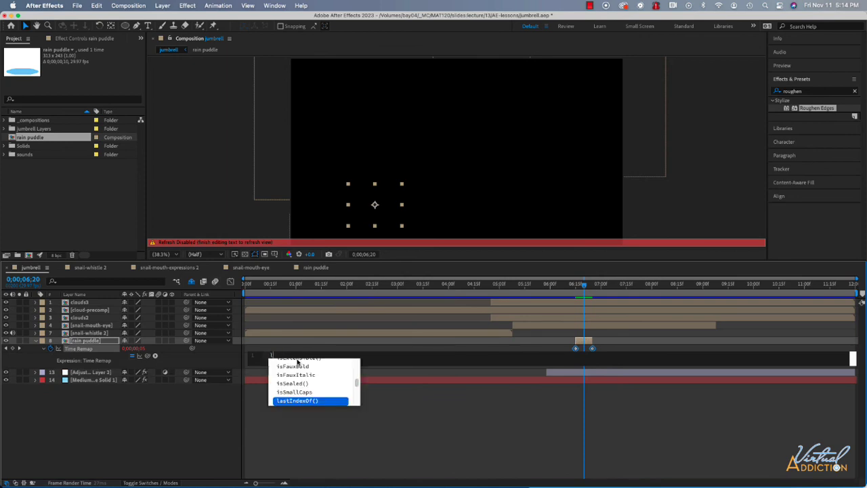
{"action": "type", "text": "oop"}
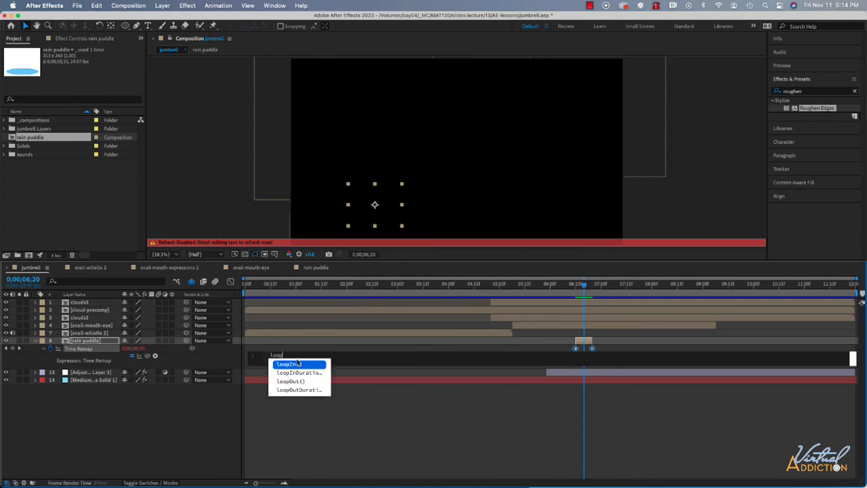
{"action": "key", "text": "Down"}
{"action": "key", "text": "Down"}
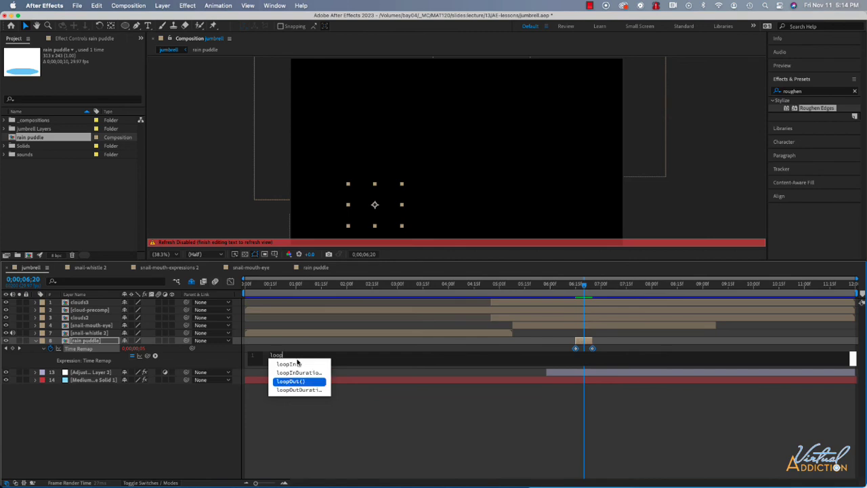
{"action": "key", "text": "Return"}
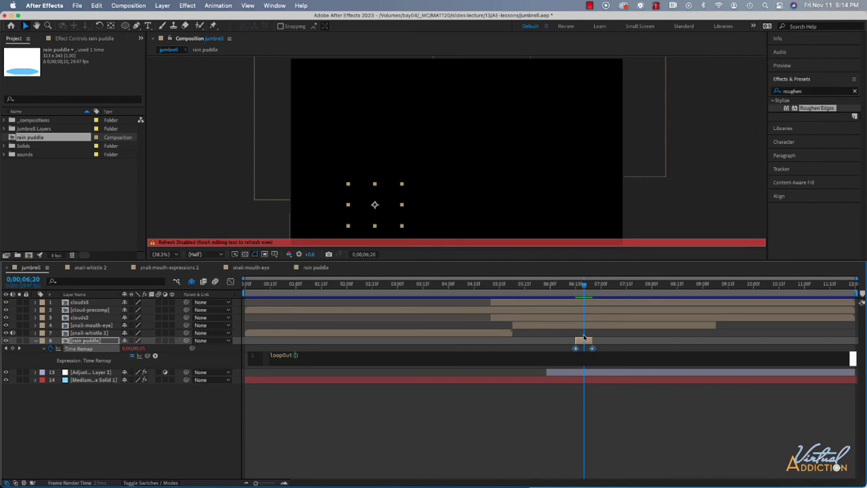
{"action": "left_click", "coordinate": [524, 397]}
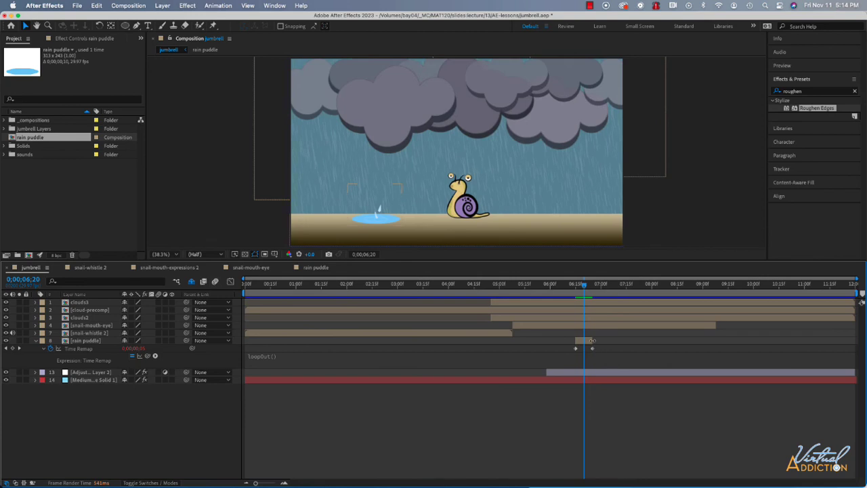
- Extend the end of the rain puddle layer to about 0;00;09;06 and preview the looping splash
{"action": "left_click_drag", "start_coordinate": [592, 341], "coordinate": [713, 341]}
{"action": "left_click_drag", "start_coordinate": [587, 285], "coordinate": [567, 287]}
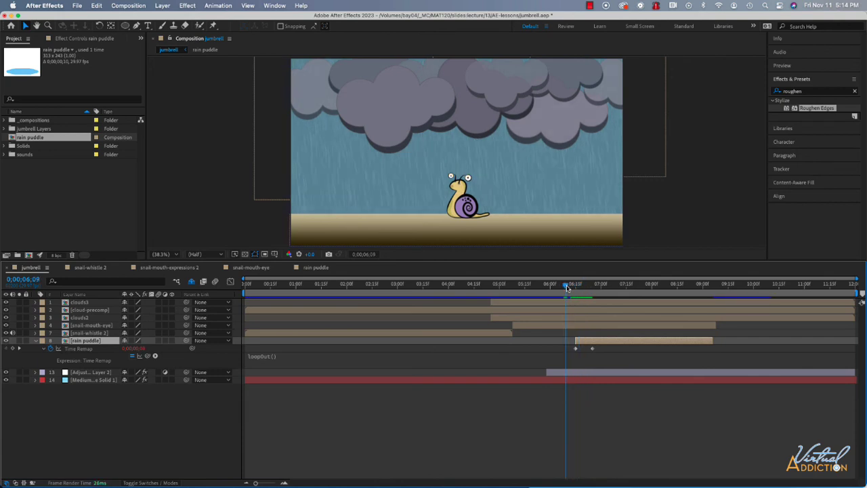
{"action": "key", "text": "space"}
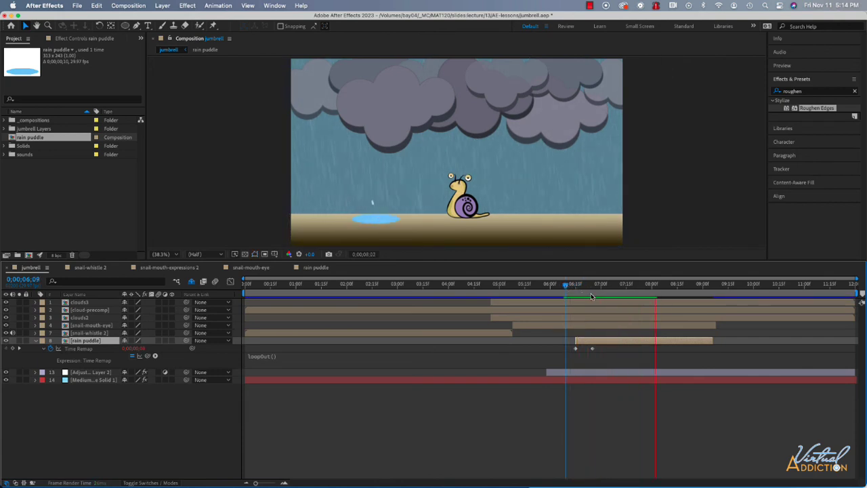
{"action": "key", "text": "space"}
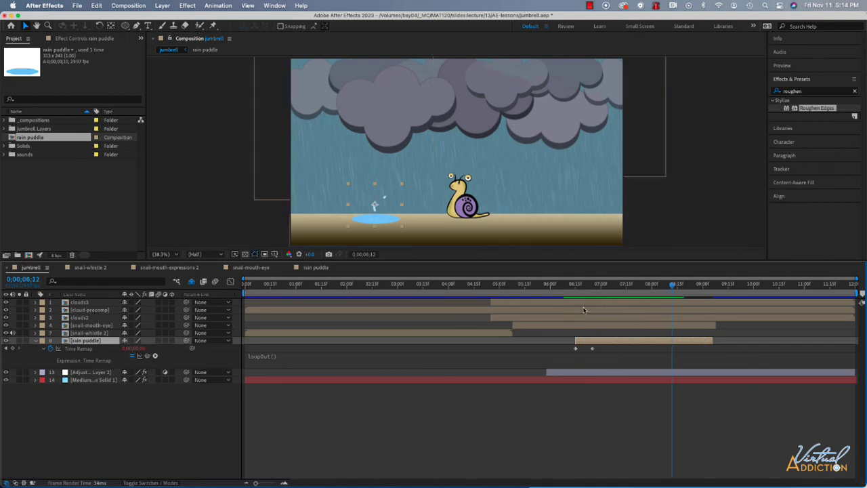
- Set a Scale keyframe at 0;00;08;00 on the rain puddle layer, keeping the puddle at full size
{"action": "left_click_drag", "start_coordinate": [671, 286], "coordinate": [577, 298]}
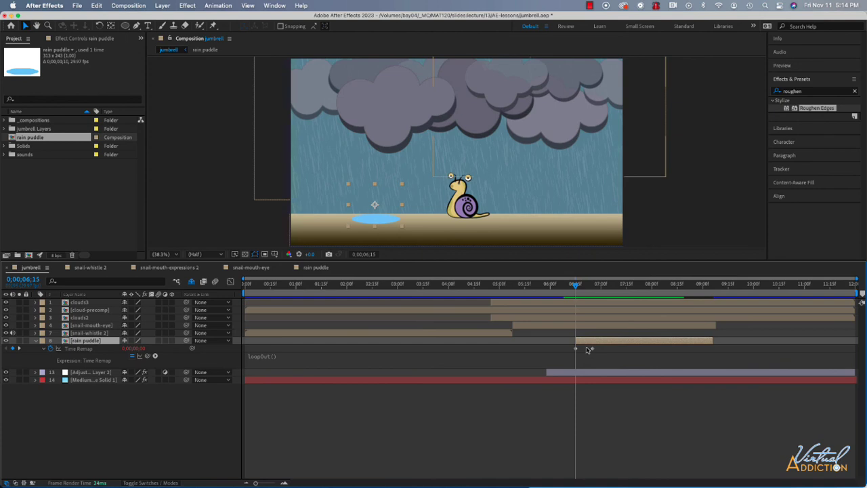
{"action": "left_click_drag", "start_coordinate": [577, 285], "coordinate": [653, 292]}
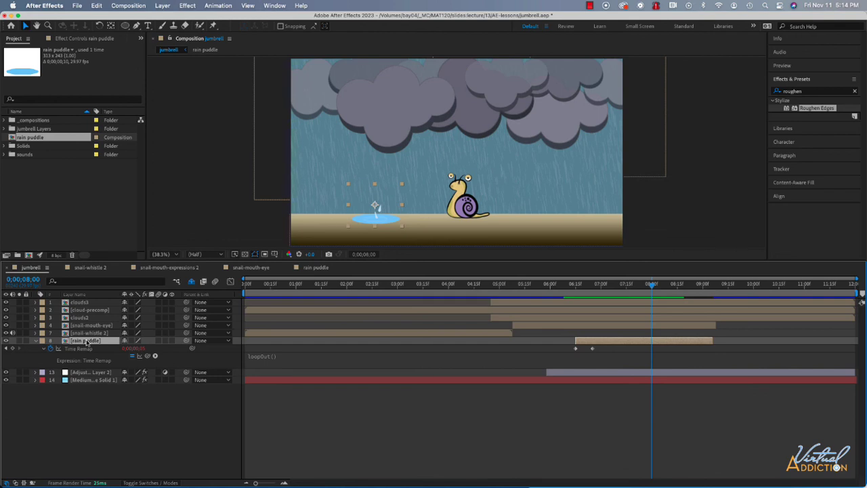
{"action": "key", "text": "s"}
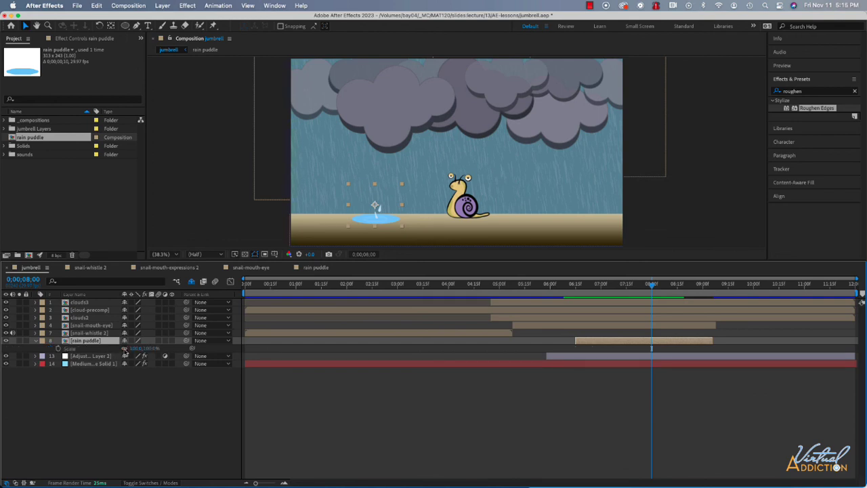
{"action": "left_click", "coordinate": [59, 348]}
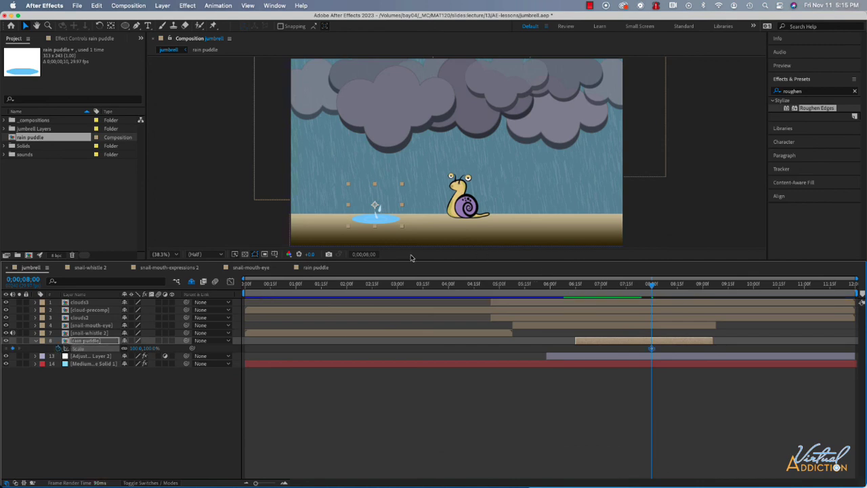
- At 0;00;06;15, move the rain puddle layer's anchor point down onto the centre of the puddle shape
{"action": "left_click_drag", "start_coordinate": [653, 286], "coordinate": [577, 291]}
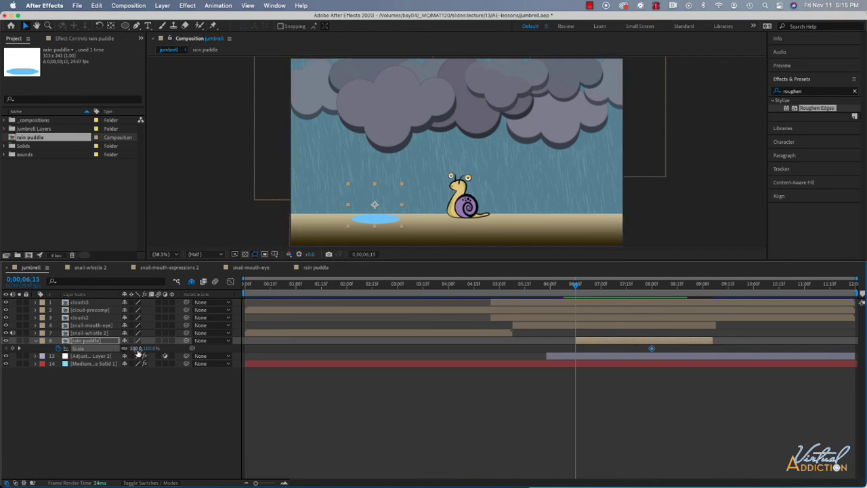
{"action": "left_click_drag", "start_coordinate": [136, 349], "coordinate": [119, 350]}
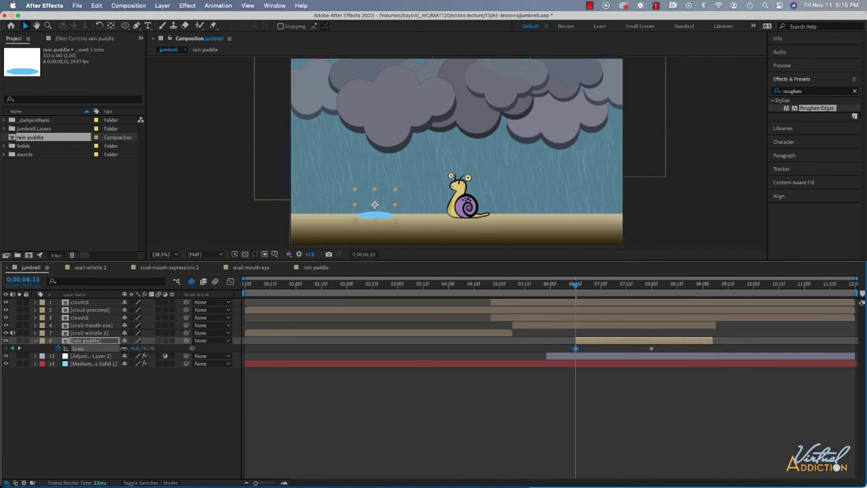
{"action": "key", "text": "super+z"}
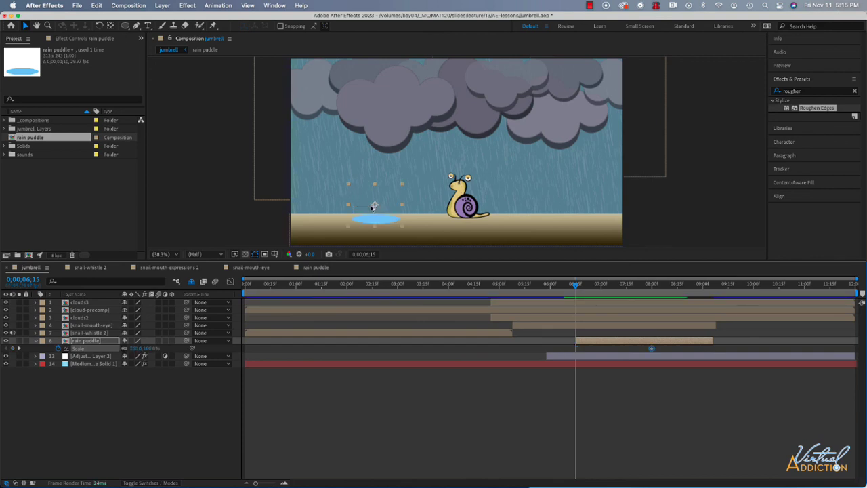
{"action": "left_click", "coordinate": [111, 27]}
{"action": "left_click_drag", "start_coordinate": [375, 204], "coordinate": [376, 220]}
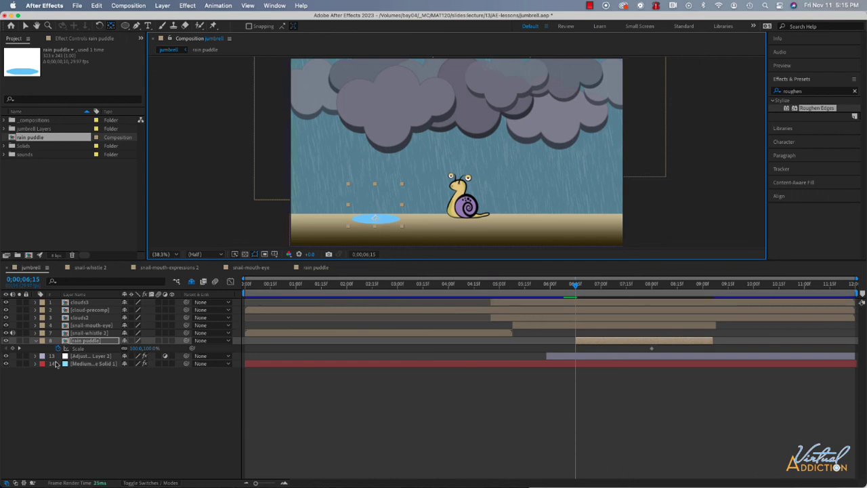
- Set the rain puddle's Scale to 25% at 0;00;06;15 and preview the puddle growing
{"action": "left_click", "coordinate": [136, 349]}
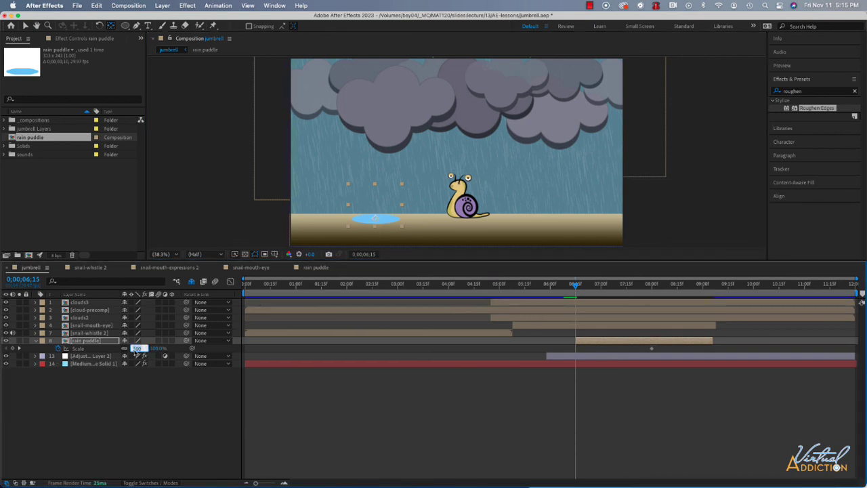
{"action": "type", "text": "25.0,25.0"}
{"action": "key", "text": "Return"}
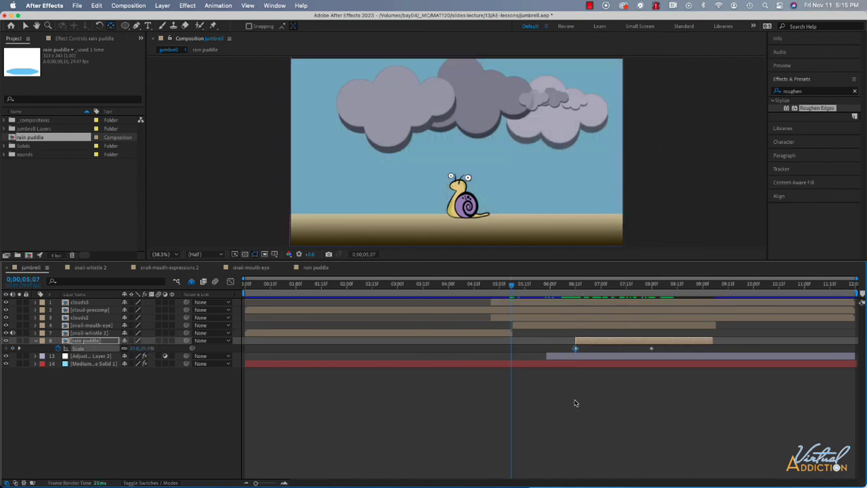
{"action": "key", "text": "space"}
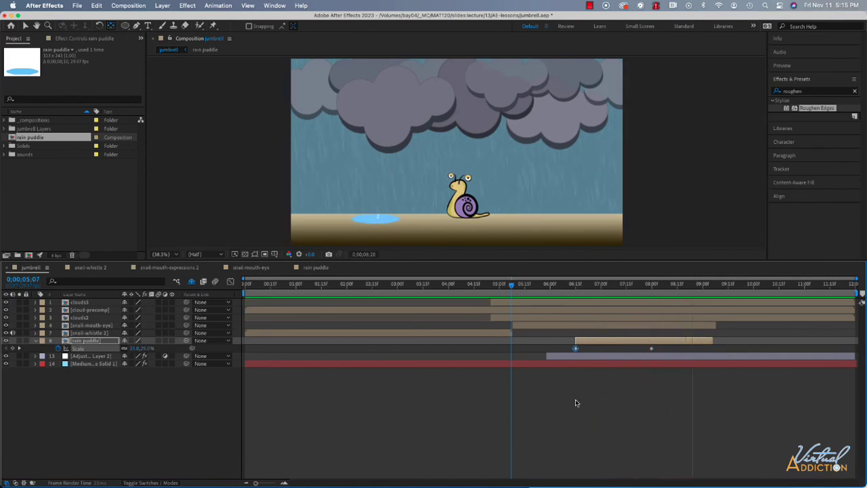
{"action": "key", "text": "space"}
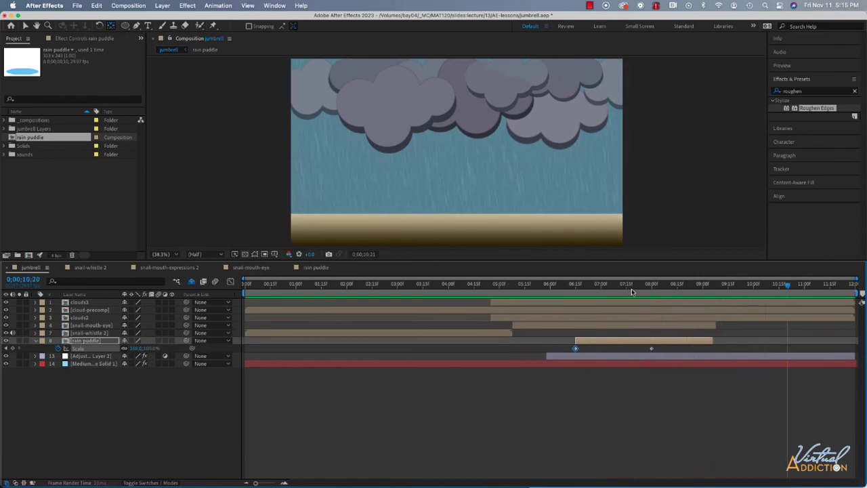
- Duplicate the rain puddle layer and place the copy on the ground to the right of the snail
{"action": "left_click", "coordinate": [636, 284]}
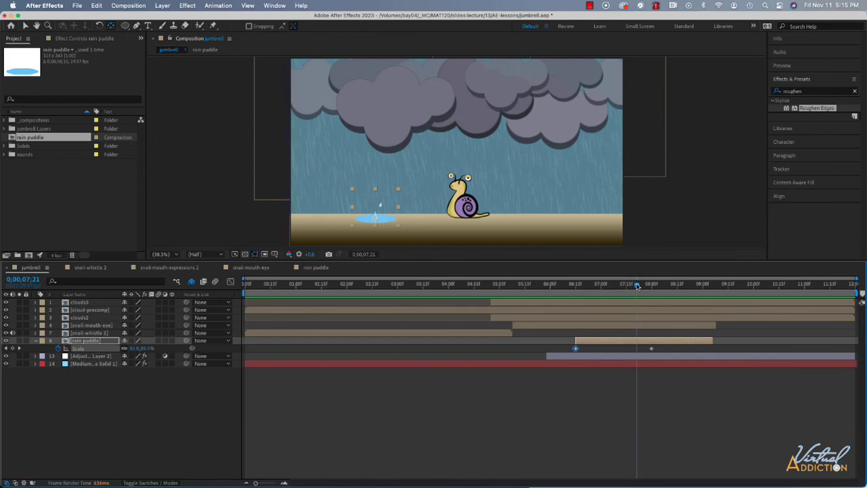
{"action": "left_click", "coordinate": [93, 341]}
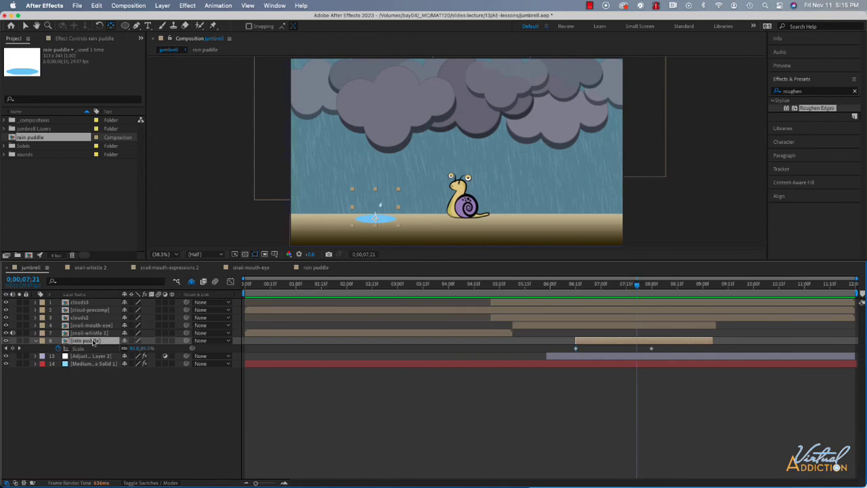
{"action": "key", "text": "super+d"}
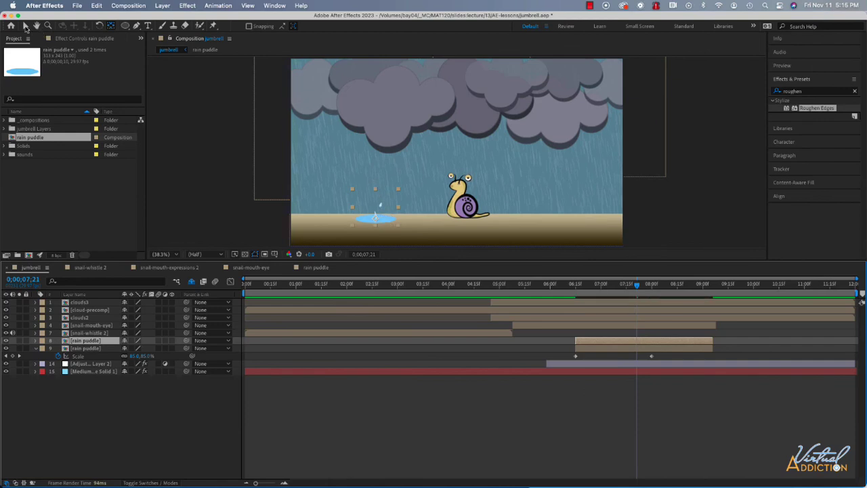
{"action": "left_click", "coordinate": [26, 26]}
{"action": "left_click_drag", "start_coordinate": [387, 220], "coordinate": [574, 218]}
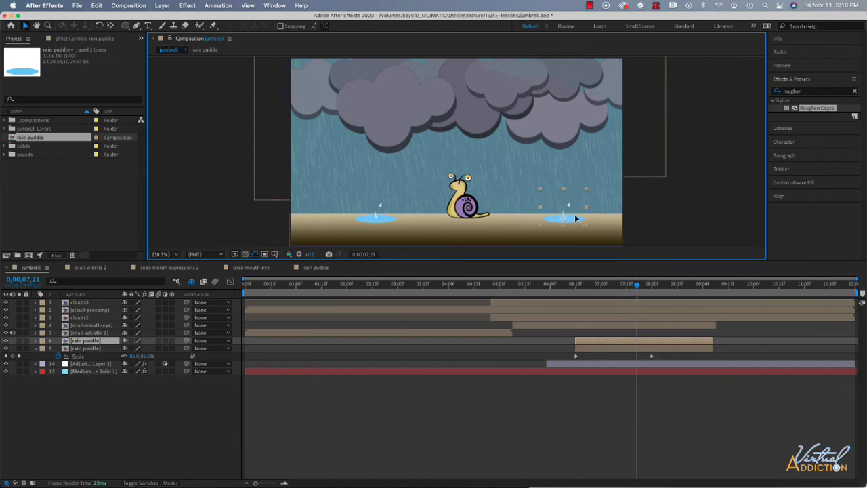
- At 0;00;08;00, reduce the Scale of the puddle to the left of the snail to about 72% and preview both puddles
{"action": "left_click_drag", "start_coordinate": [644, 285], "coordinate": [651, 287]}
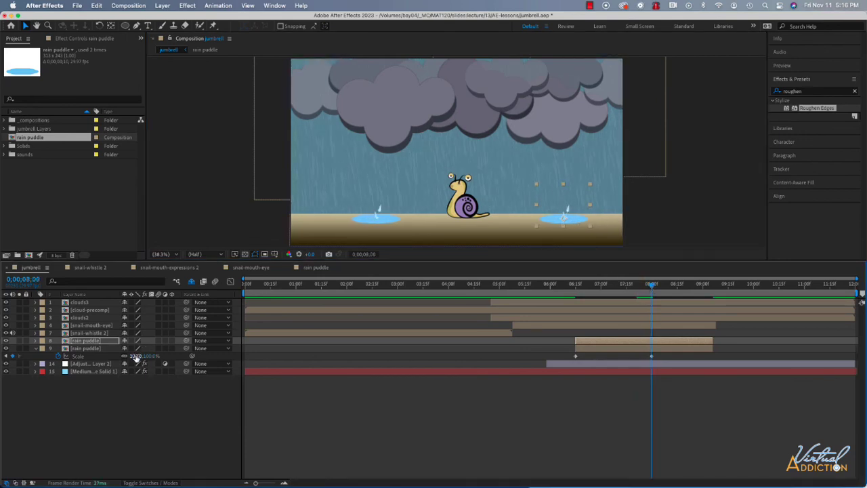
{"action": "left_click_drag", "start_coordinate": [126, 357], "coordinate": [115, 356]}
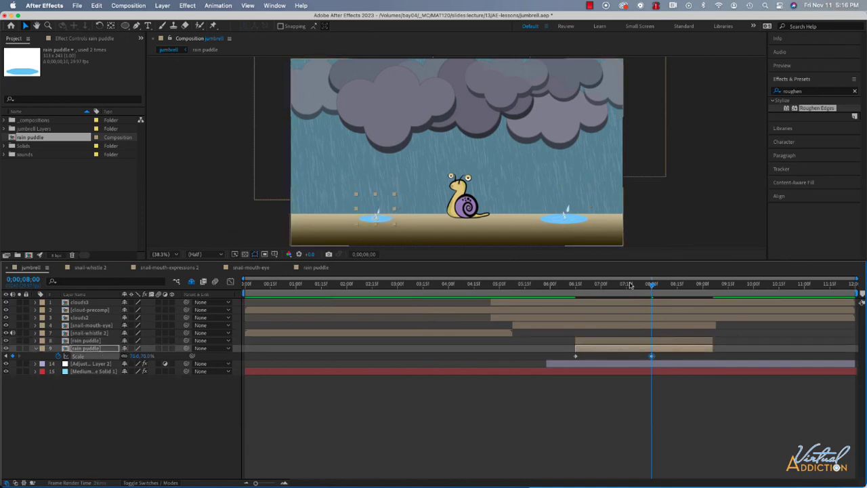
{"action": "left_click", "coordinate": [487, 292]}
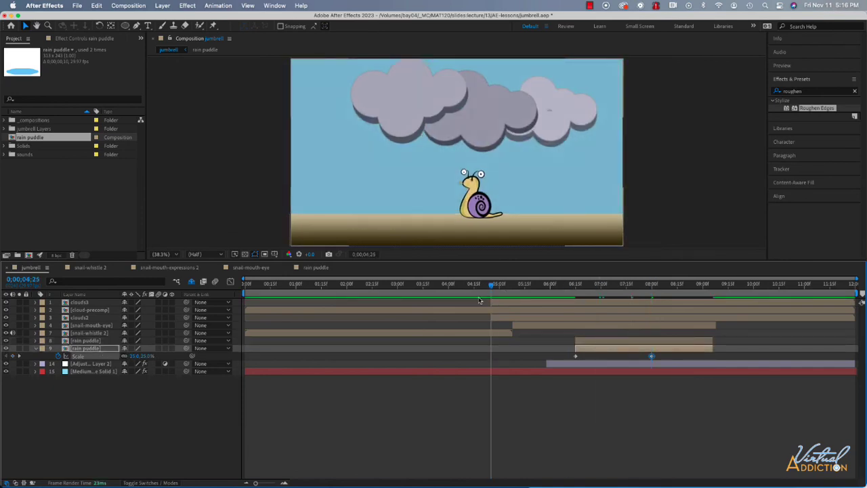
{"action": "key", "text": "space"}
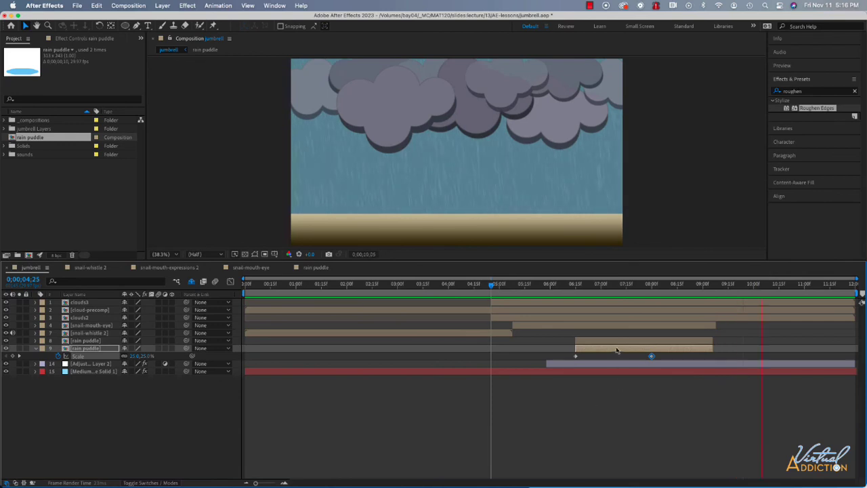
{"action": "left_click", "coordinate": [589, 285]}
{"action": "left_click_drag", "start_coordinate": [587, 291], "coordinate": [578, 285]}
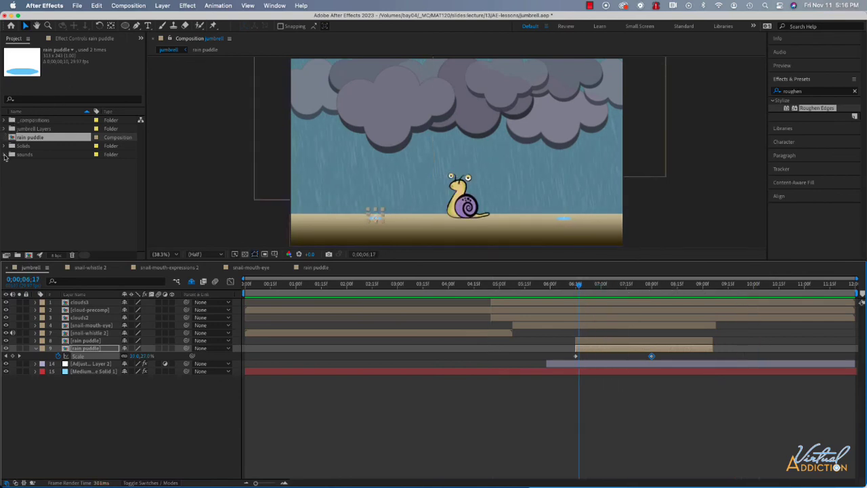
- Add thunderstorm-14708.mp3 from the sounds folder below all other layers, starting at about 0;00;04;25, and show its waveform
{"action": "left_click", "coordinate": [5, 155]}
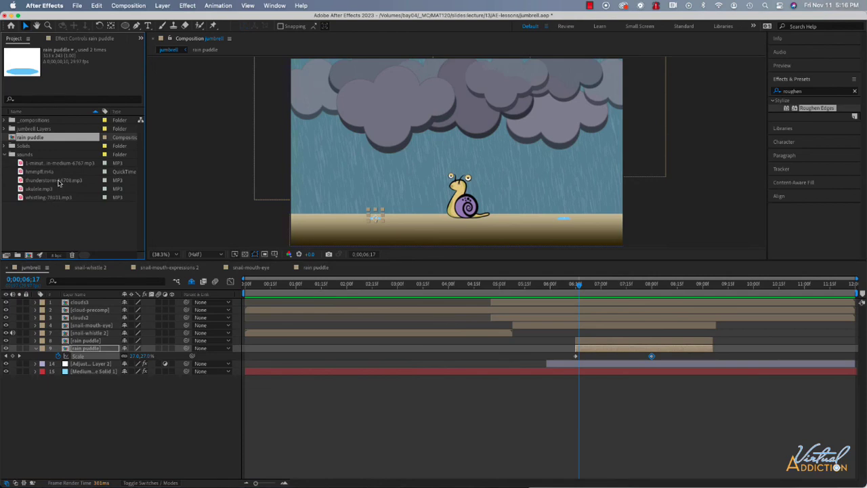
{"action": "left_click_drag", "start_coordinate": [58, 182], "coordinate": [490, 384]}
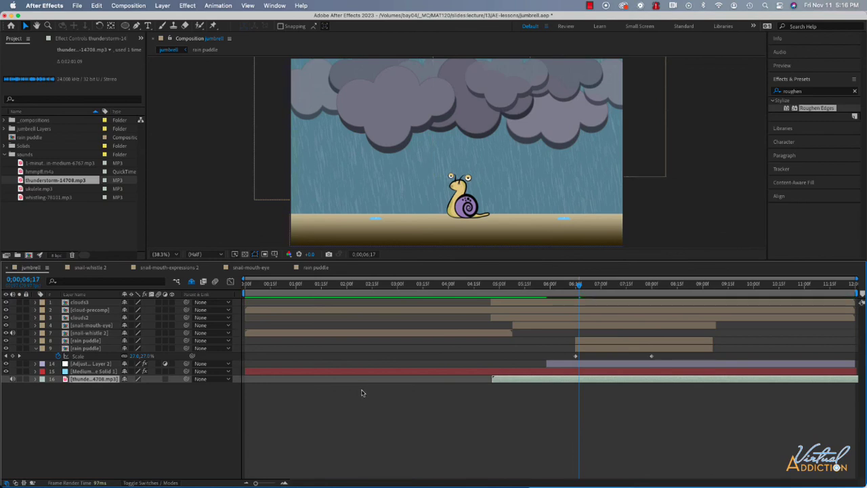
{"action": "key", "text": "l"}
{"action": "key", "text": "l"}
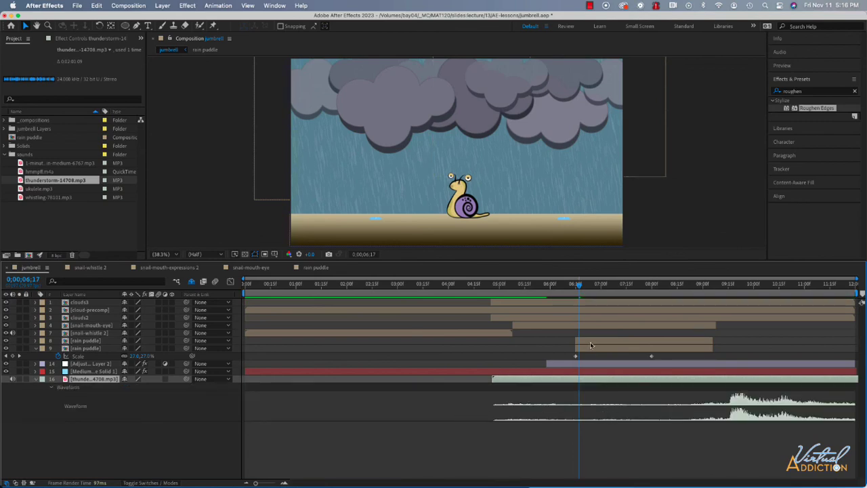
- Shift the thunderstorm audio earlier to start at about 0;00;02;24 and preview the scene from 0;00;05;19
{"action": "left_click_drag", "start_coordinate": [520, 386], "coordinate": [439, 382]}
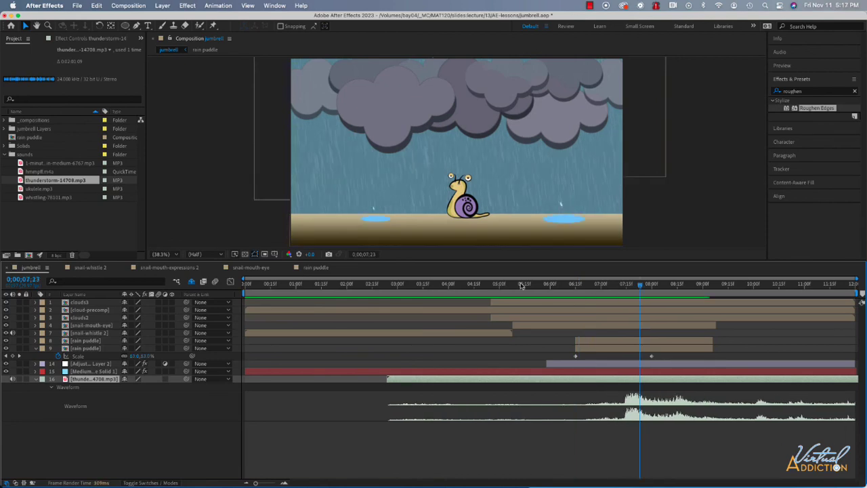
{"action": "left_click", "coordinate": [531, 285]}
{"action": "key", "text": "space"}
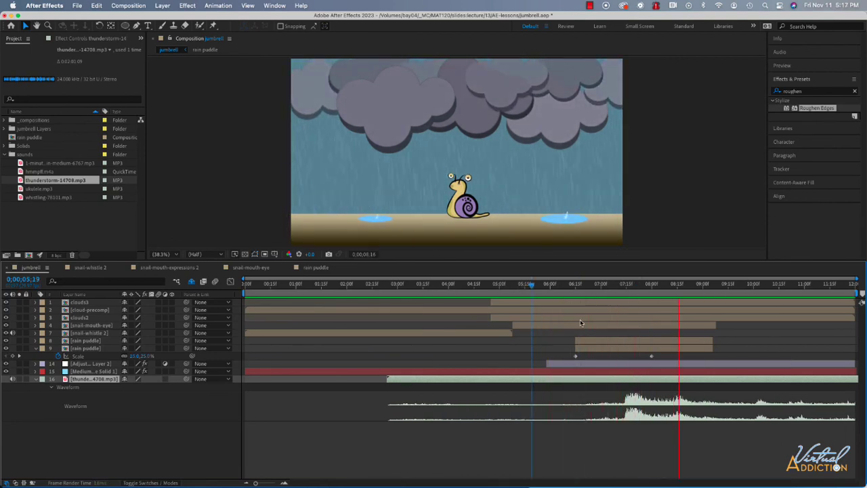
- Stop the preview, move to about 0;00;07;23, and lower the thunderstorm layer's Audio Levels to -12 dB
{"action": "key", "text": "space"}
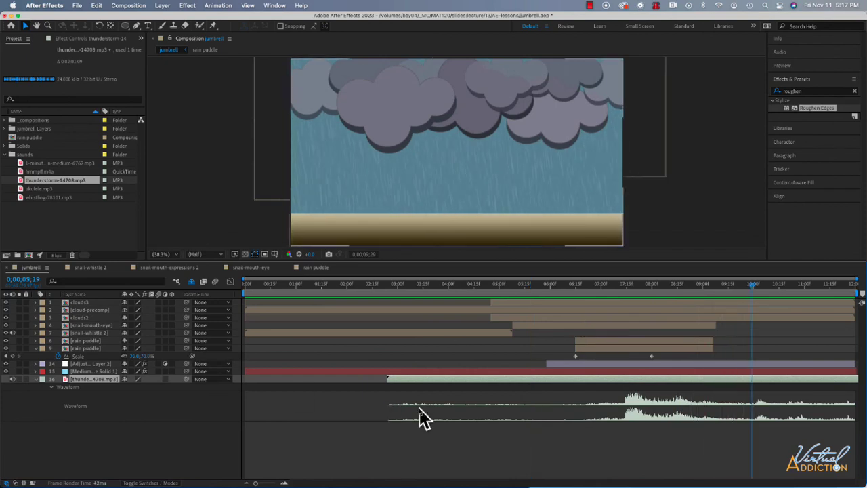
{"action": "left_click_drag", "start_coordinate": [752, 286], "coordinate": [641, 287]}
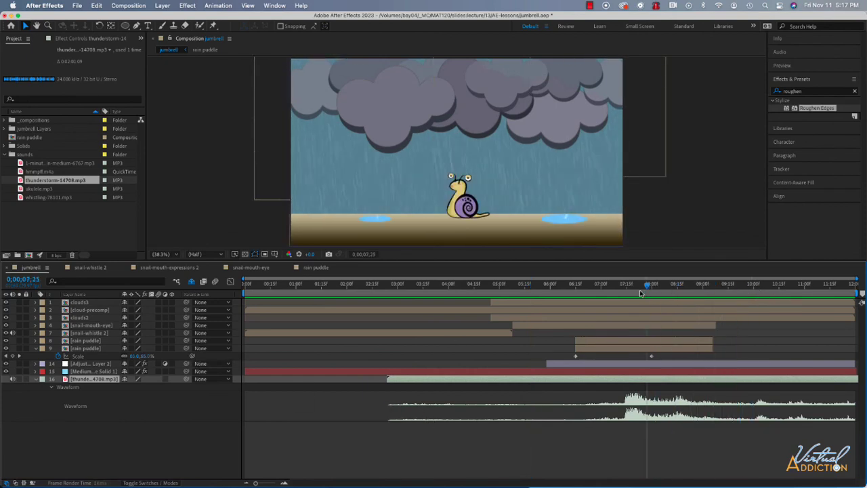
{"action": "left_click", "coordinate": [35, 380]}
{"action": "left_click", "coordinate": [35, 380]}
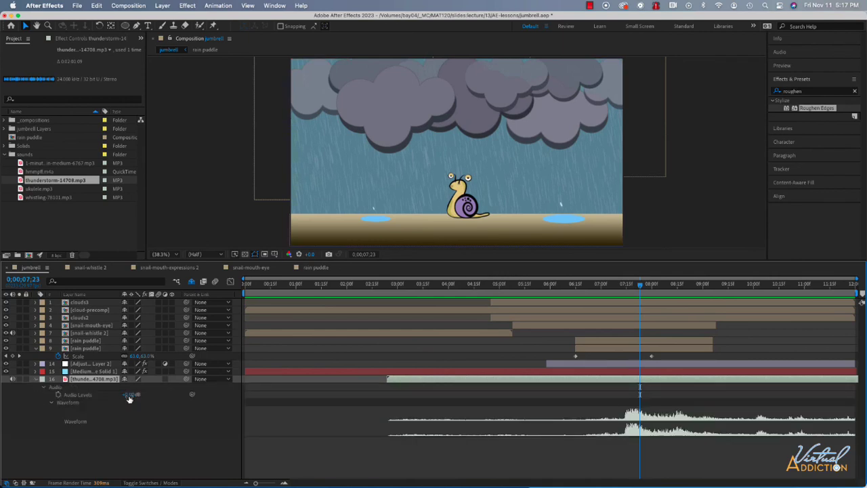
{"action": "left_click_drag", "start_coordinate": [126, 394], "coordinate": [118, 395]}
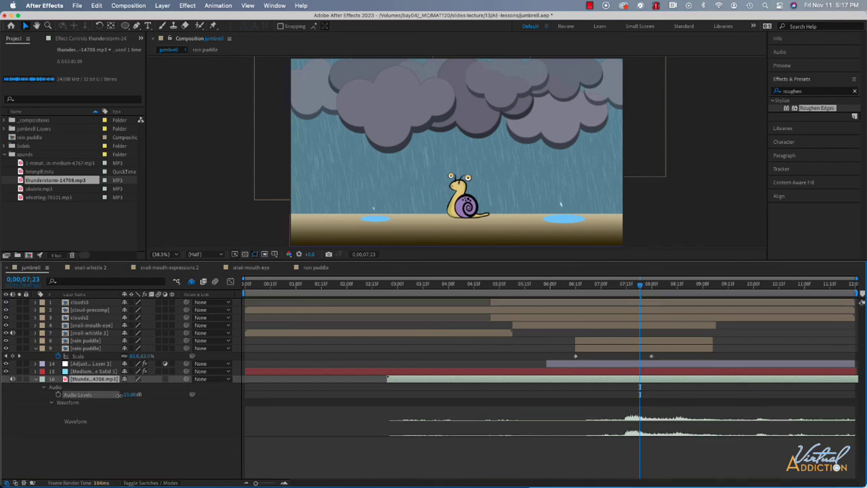
{"action": "left_click_drag", "start_coordinate": [118, 394], "coordinate": [121, 394]}
- Preview the scene with the quieter thunder from 0;00;05;05, then move the current time to about 0;00;08;29
{"action": "key", "text": "space"}
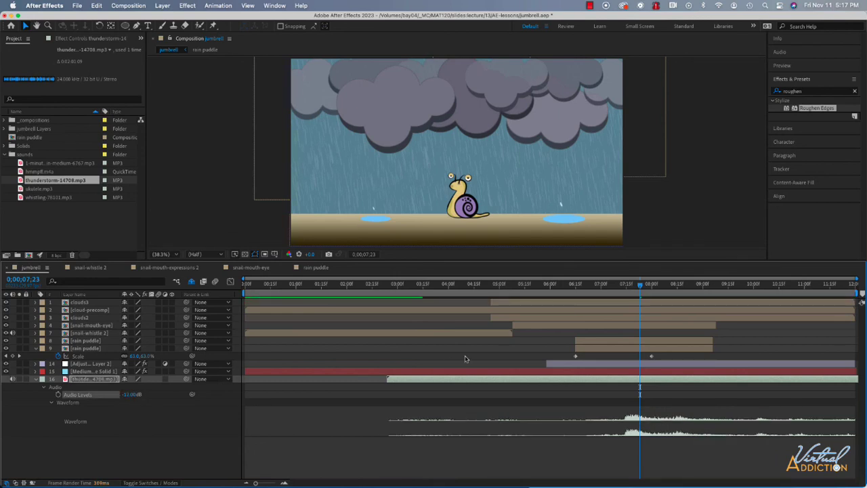
{"action": "key", "text": "space"}
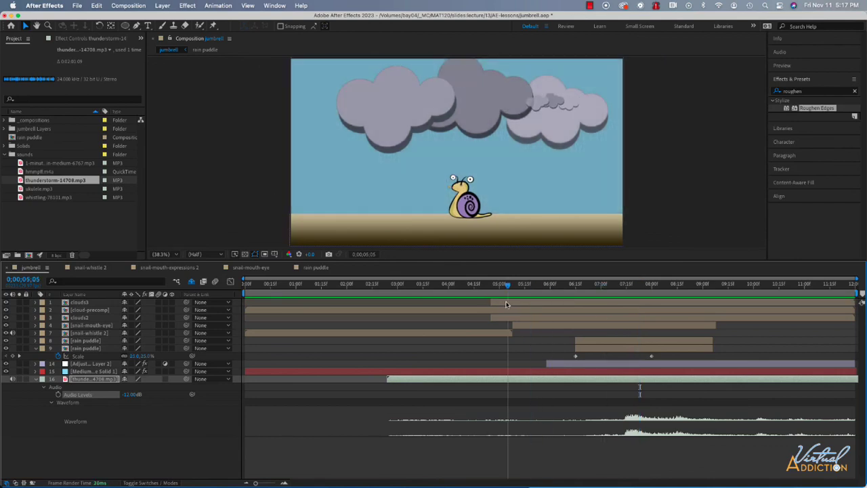
{"action": "key", "text": "space"}
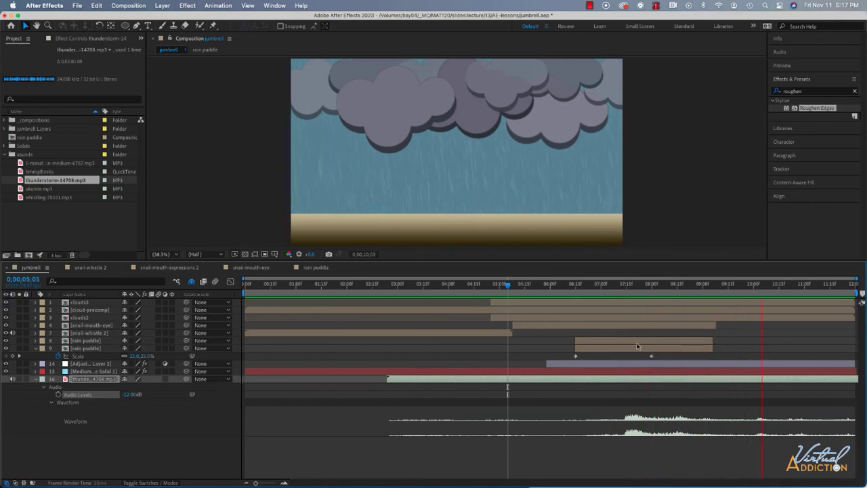
{"action": "left_click_drag", "start_coordinate": [685, 286], "coordinate": [701, 287]}
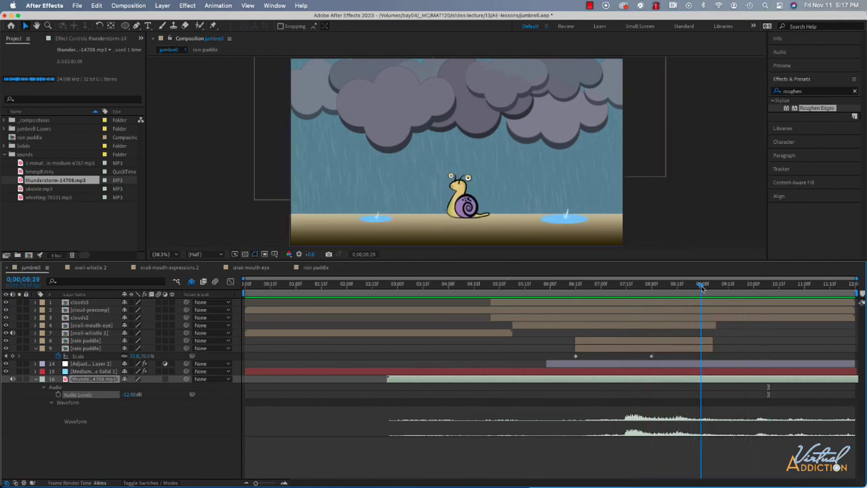